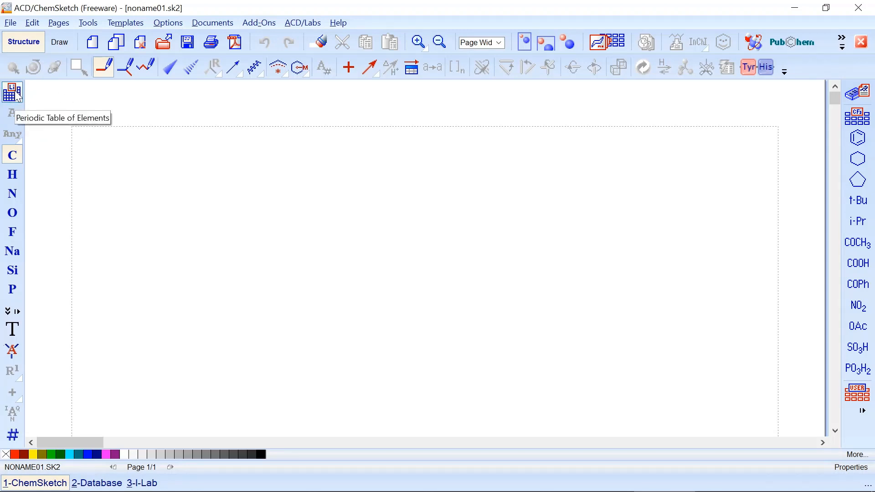
Open the periodic table of elements and compare the Aggregation State, Metals/Non-metals, Radioactivity and None coloration schemes, ending on Classic.
left_click(16, 94)
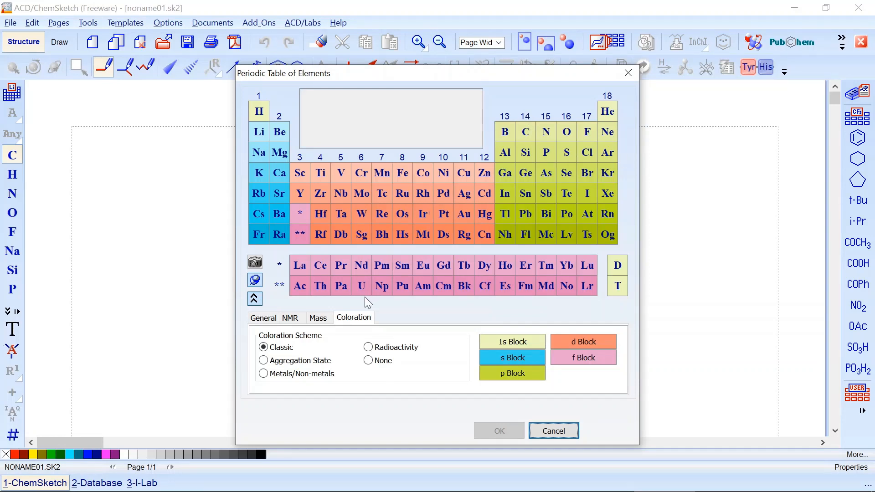
left_click(263, 362)
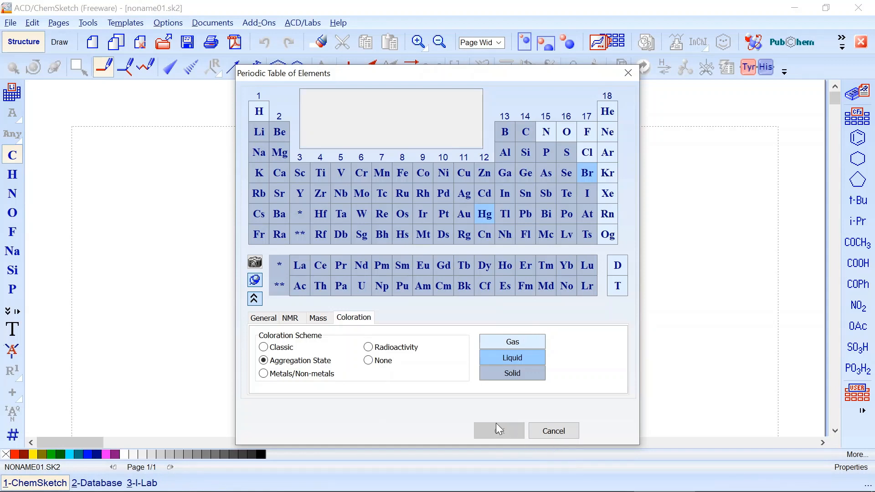
left_click(266, 374)
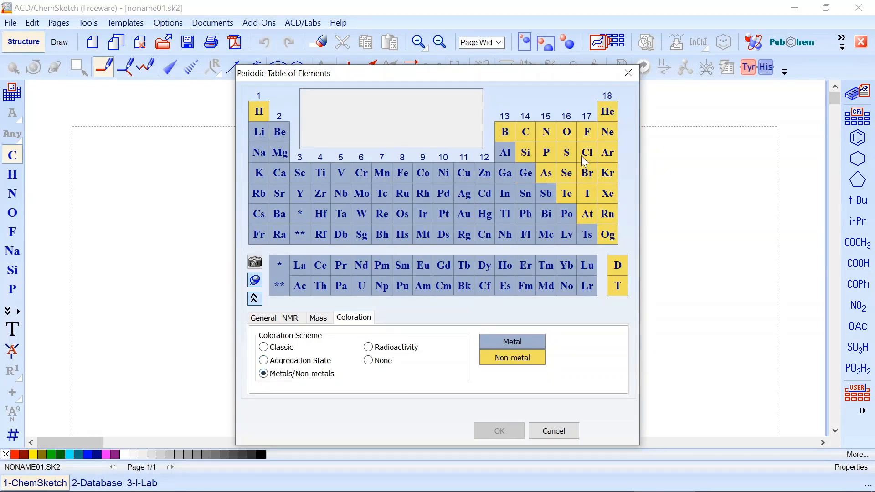
left_click(369, 348)
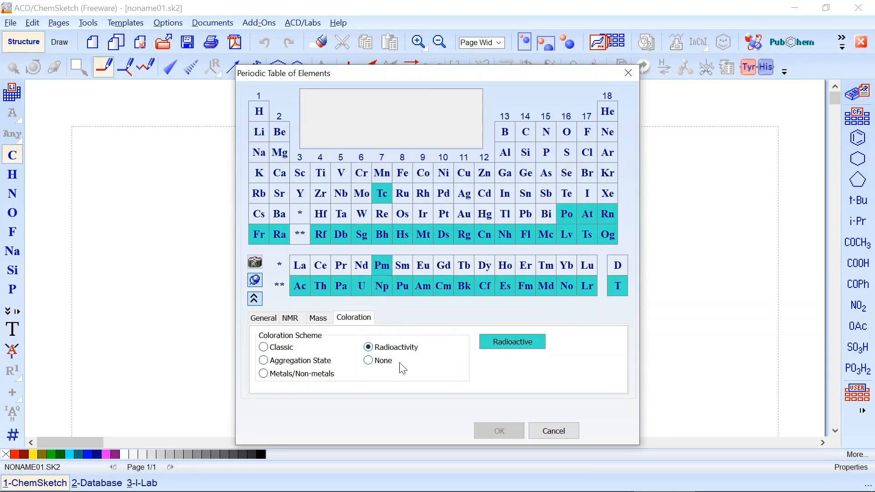
left_click(374, 363)
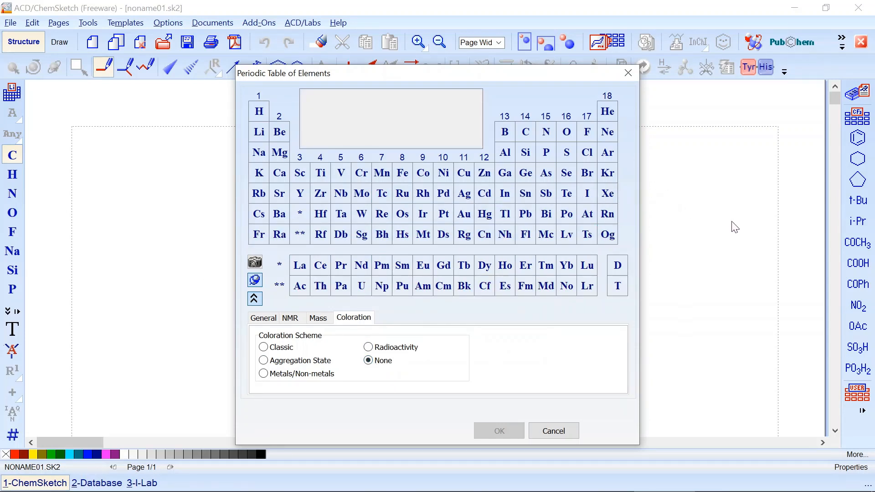
left_click(263, 347)
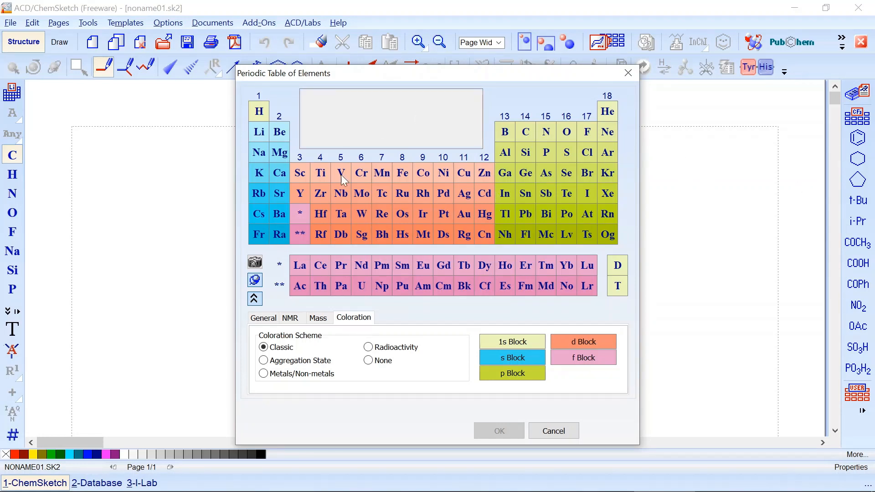
View zinc's element data and photo window in the periodic table, and toggle the extended details pane.
left_click(482, 175)
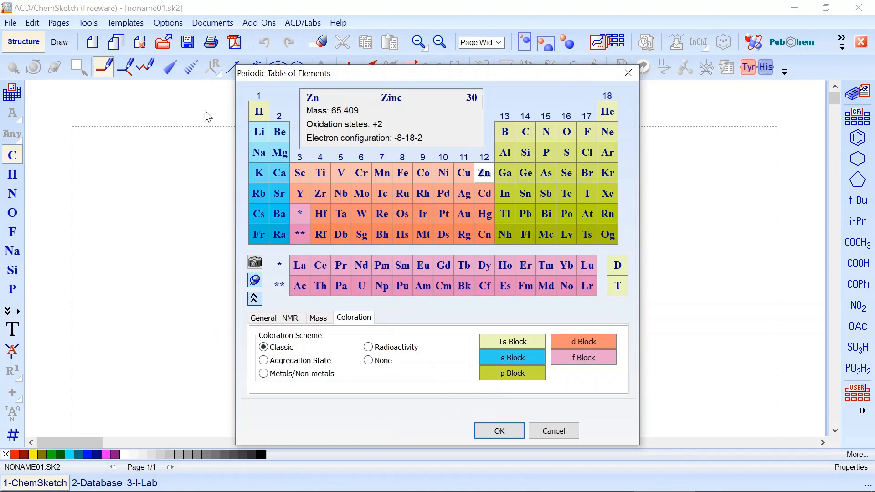
left_click(253, 264)
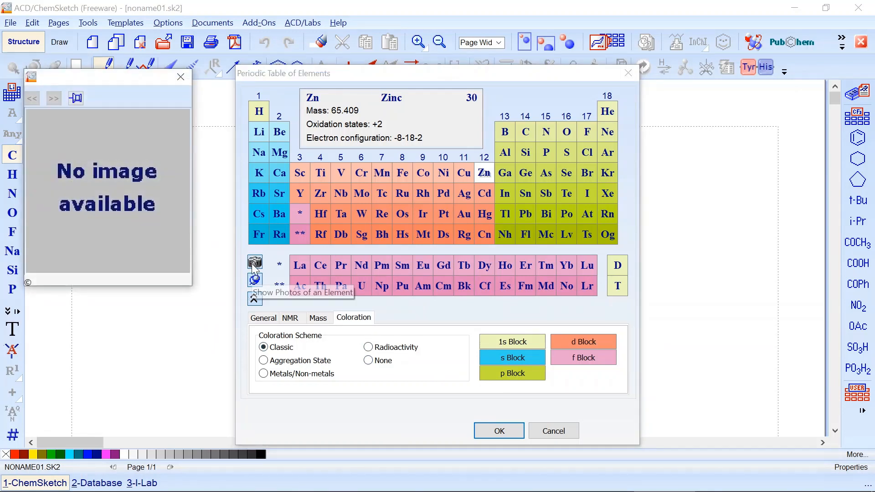
left_click(181, 76)
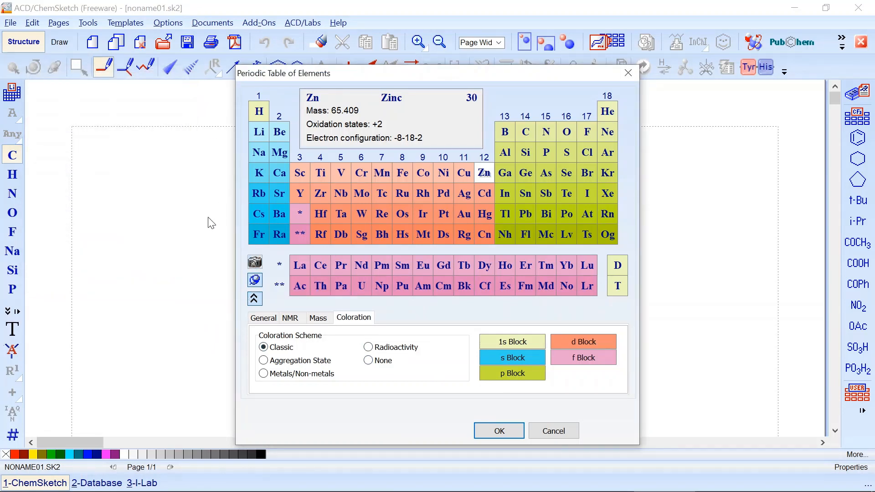
left_click(254, 300)
left_click(254, 302)
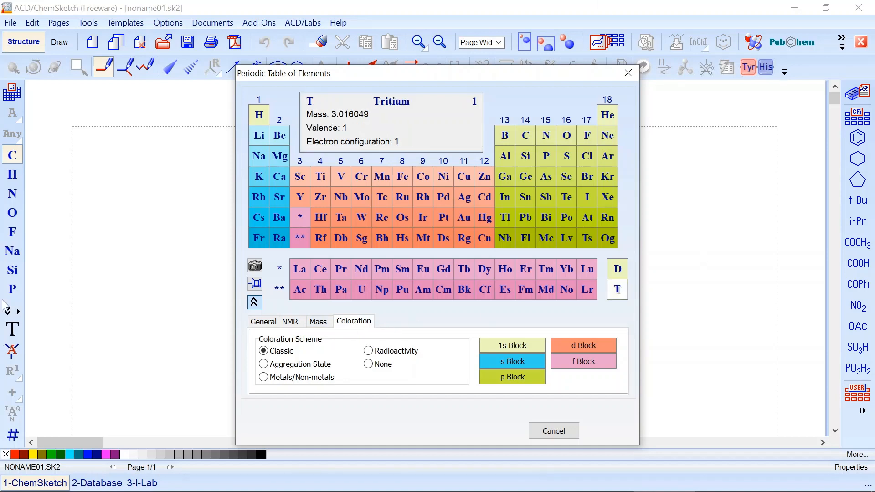
Examine the isotope mass and NMR data for elements, including caesium, and the general element properties.
left_click(323, 322)
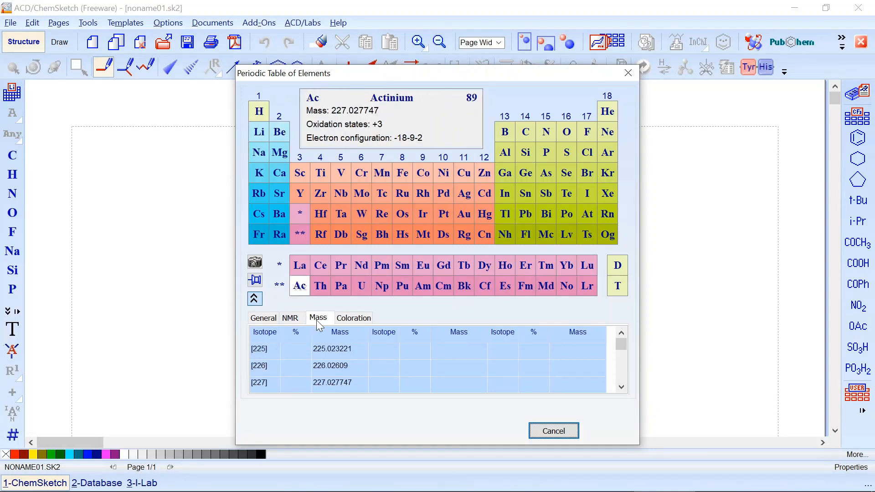
left_click(290, 318)
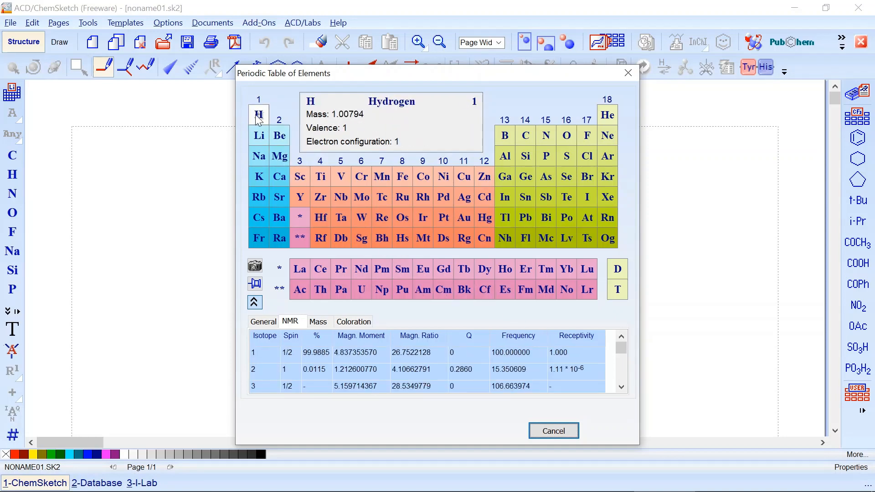
left_click(258, 217)
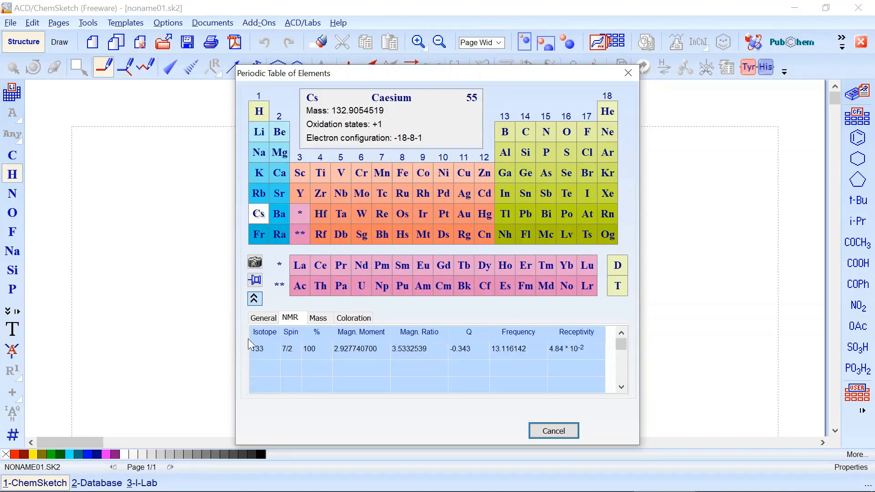
left_click(265, 319)
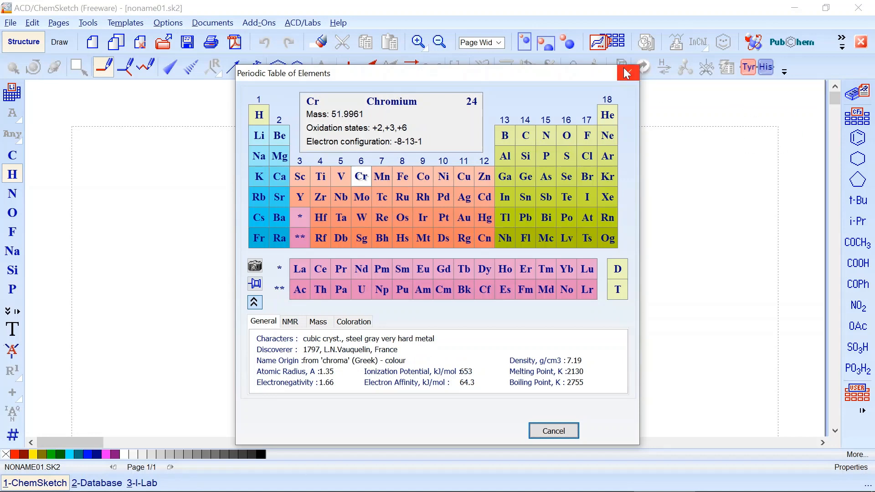
Pick palladium from the periodic table, place it on the page as Pd2+ and erase it again.
left_click(445, 203)
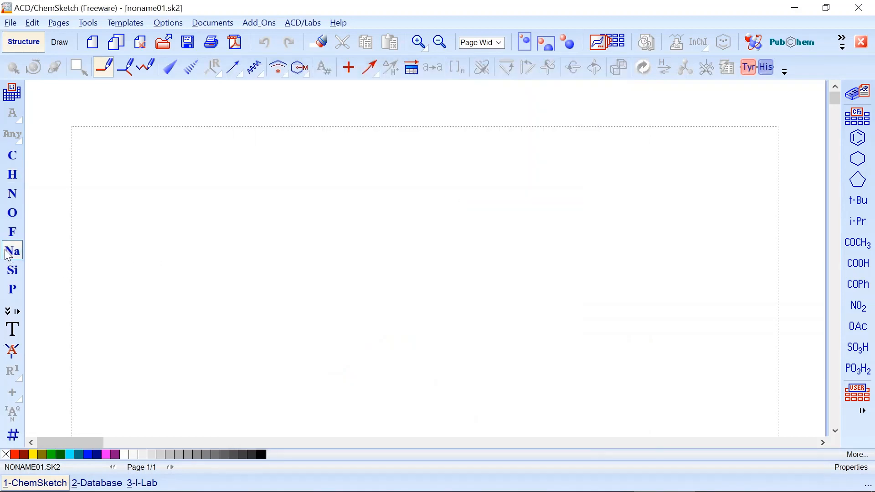
left_click(186, 231)
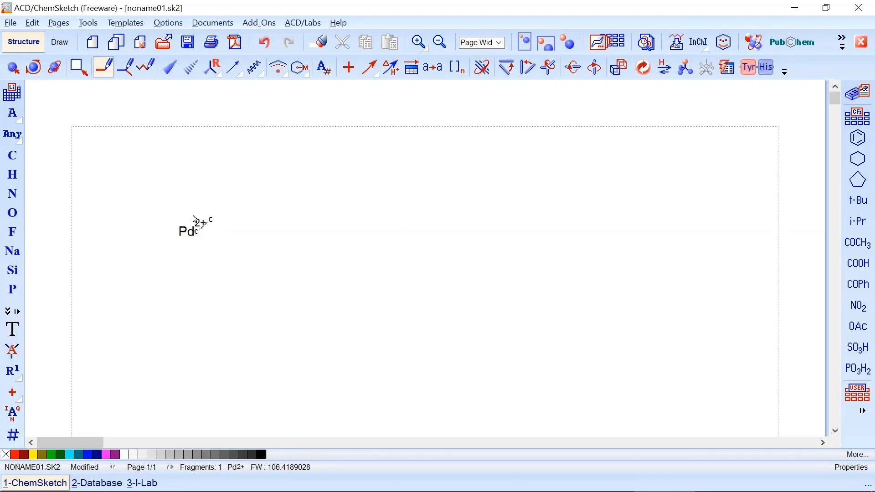
left_click(315, 50)
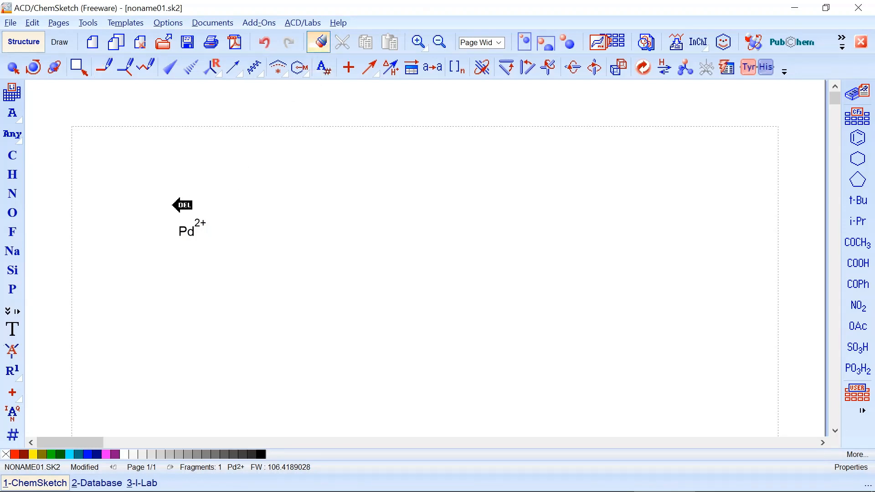
left_click(191, 233)
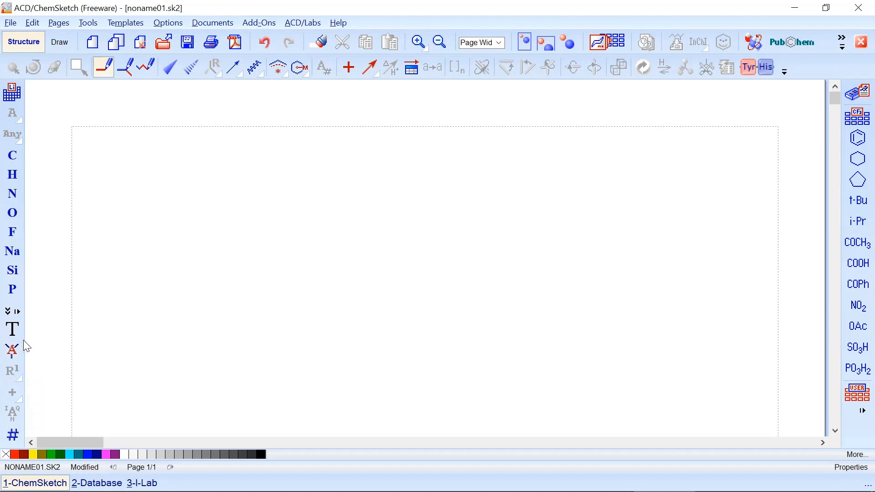
Look through the Table of Radicals, covering its chains, cycles, functional groups, amino acids and protecting groups, and close it.
left_click(17, 353)
left_click(861, 124)
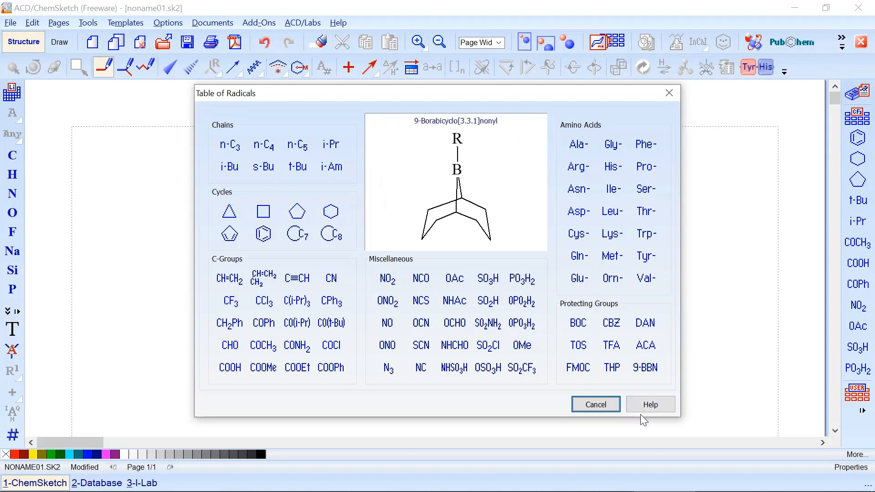
left_click(680, 93)
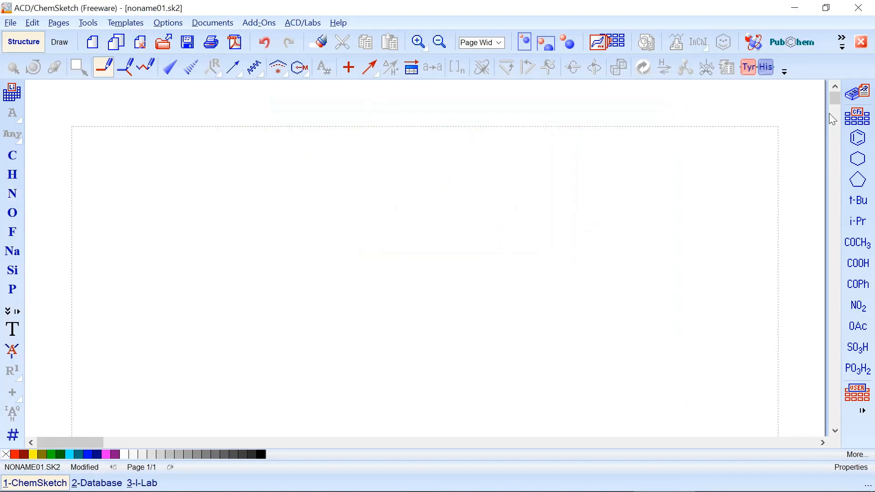
Place a benzene ring on the page and bond a second benzene ring to its upper-left vertex.
left_click(858, 139)
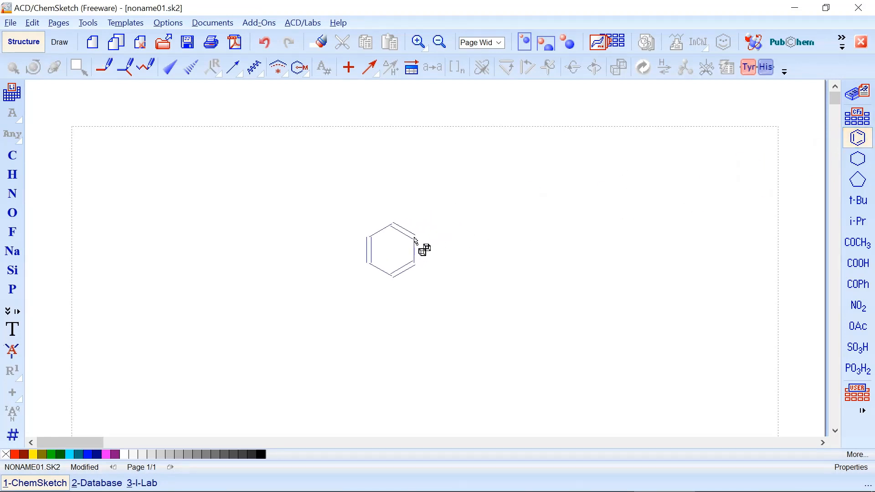
left_click(415, 240)
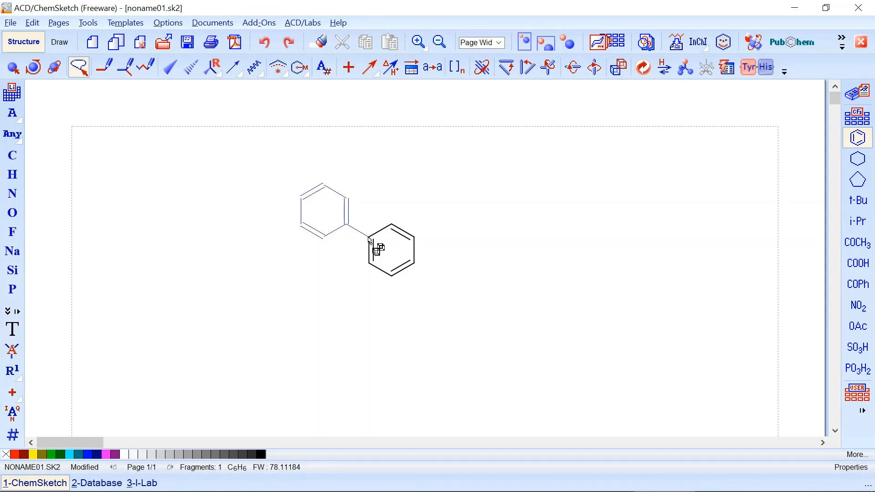
left_click(370, 240)
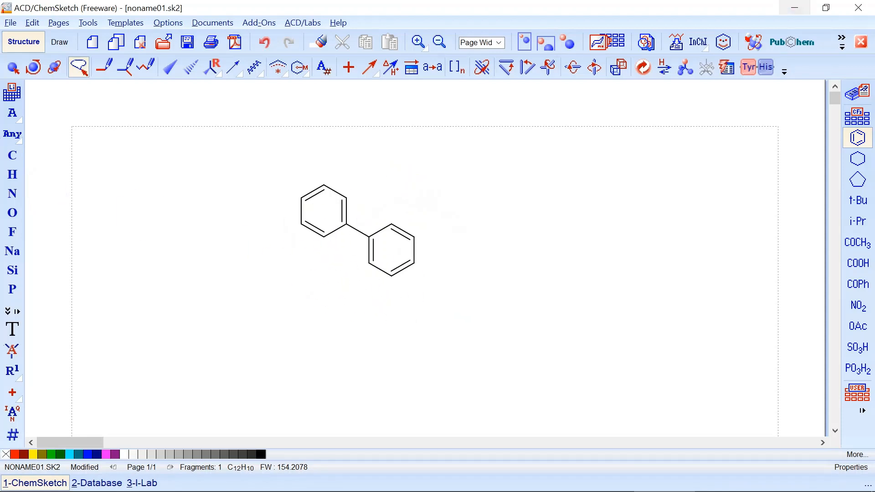
Fuse a cyclohexane ring onto the lower benzene's right side and attach a cyclopentane ring to the upper benzene's upper-right vertex.
left_click(856, 159)
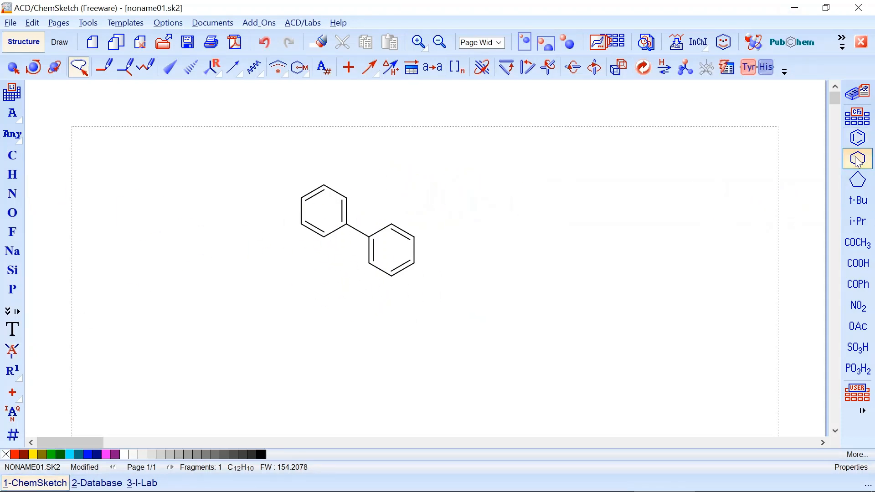
left_click(457, 248)
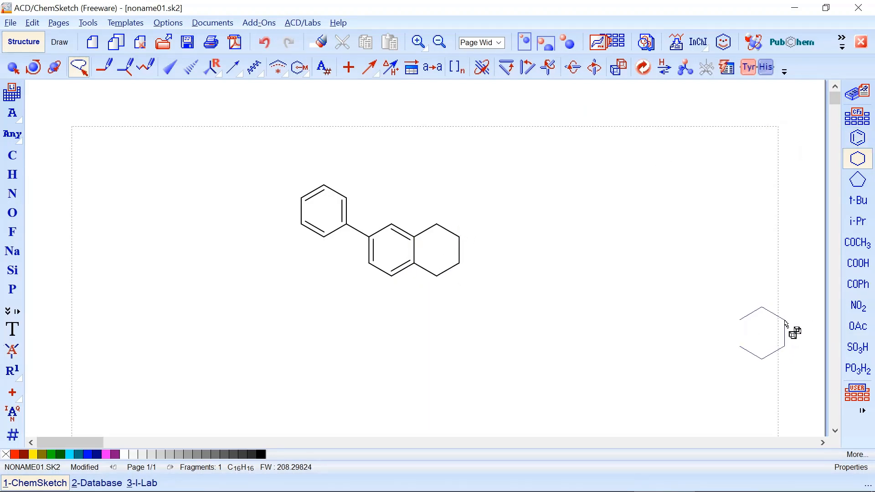
left_click(865, 182)
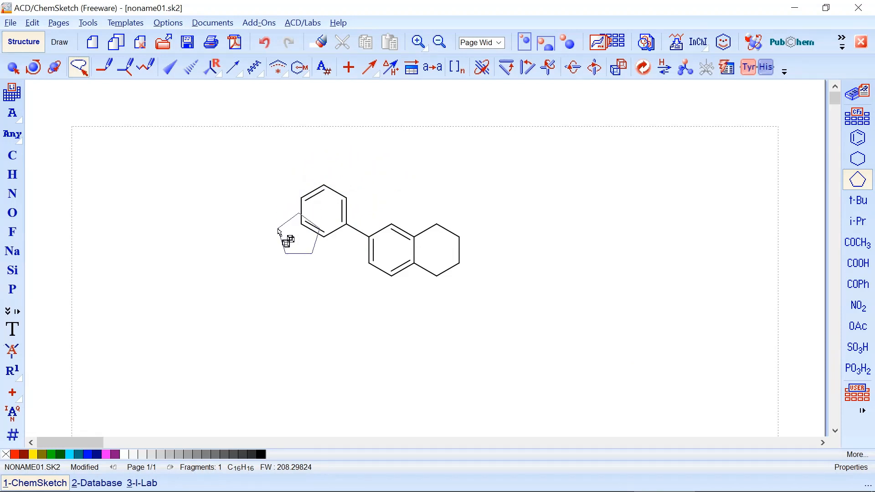
left_click(351, 200)
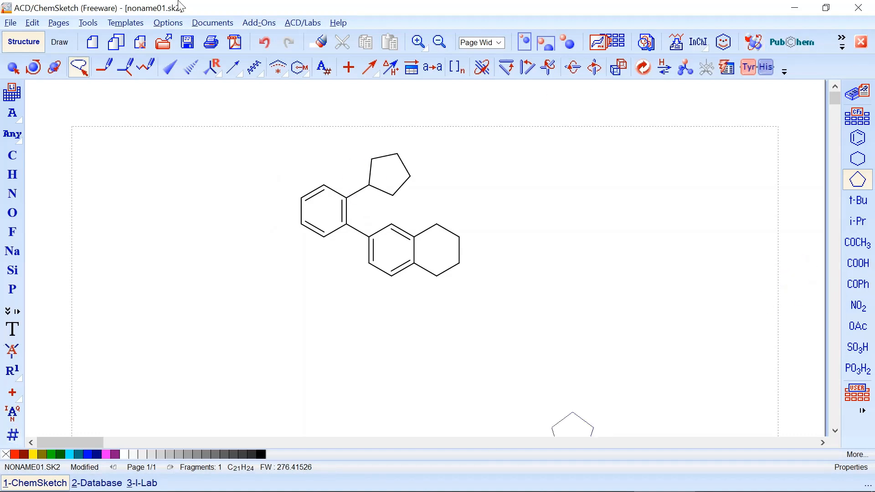
Place a separate i-Pr fragment to the right of the structure and attach a COCH3 group to the lower benzene's bottom vertex.
left_click(855, 205)
left_click(864, 229)
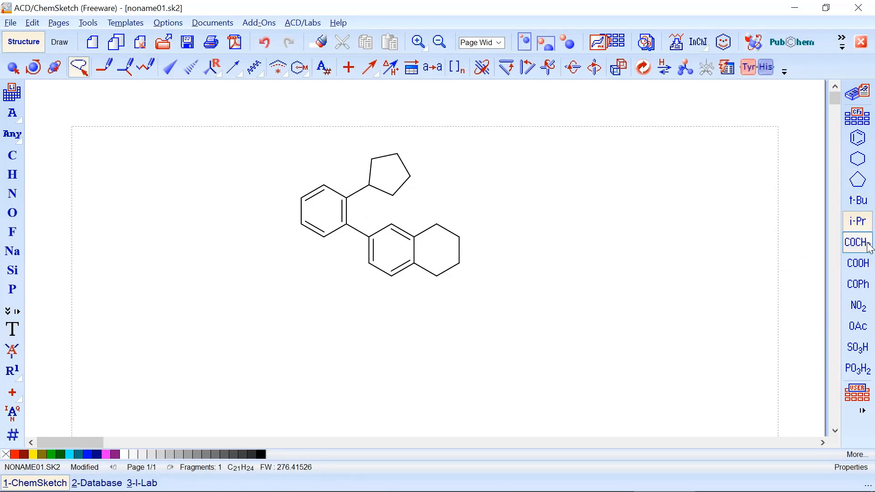
left_click(618, 216)
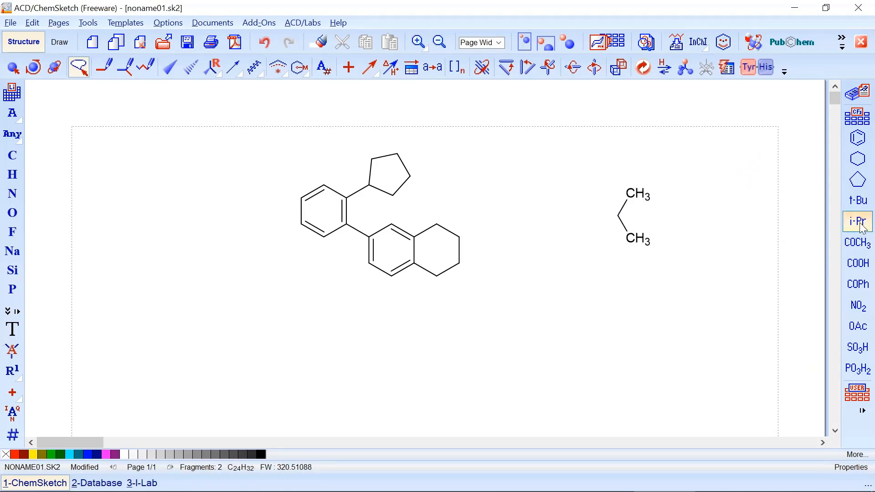
left_click(858, 243)
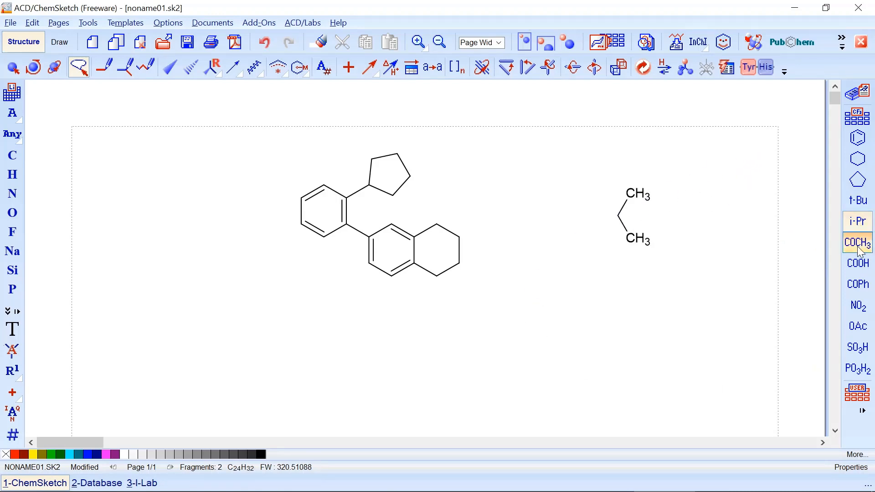
left_click(395, 279)
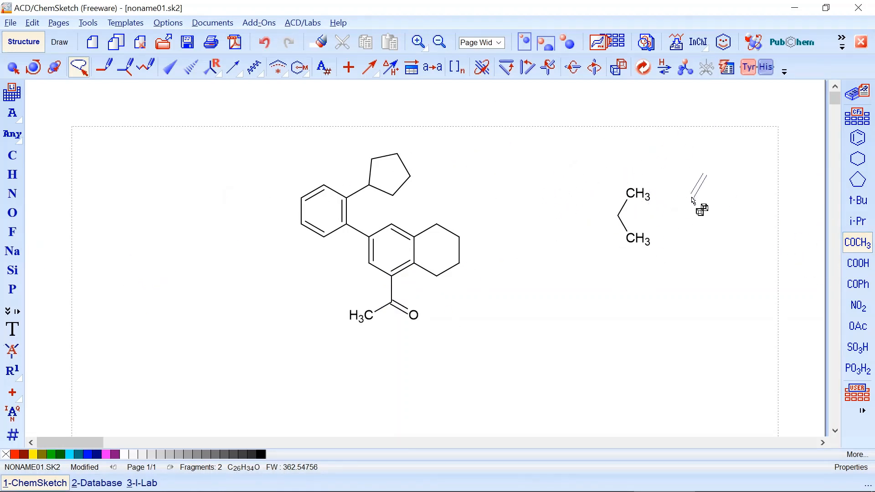
Erase the separate isopropyl fragment to the right of the main structure.
left_click(82, 68)
left_click_drag(581, 171, 649, 256)
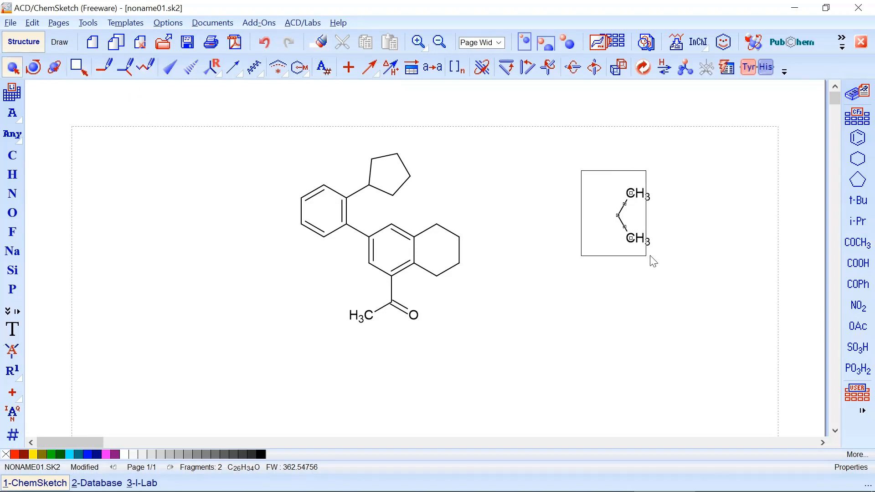
left_click(321, 43)
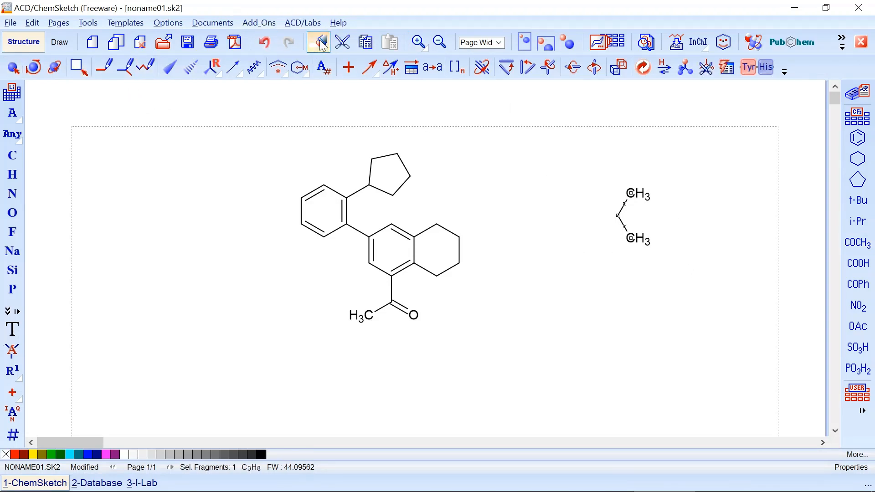
left_click(632, 215)
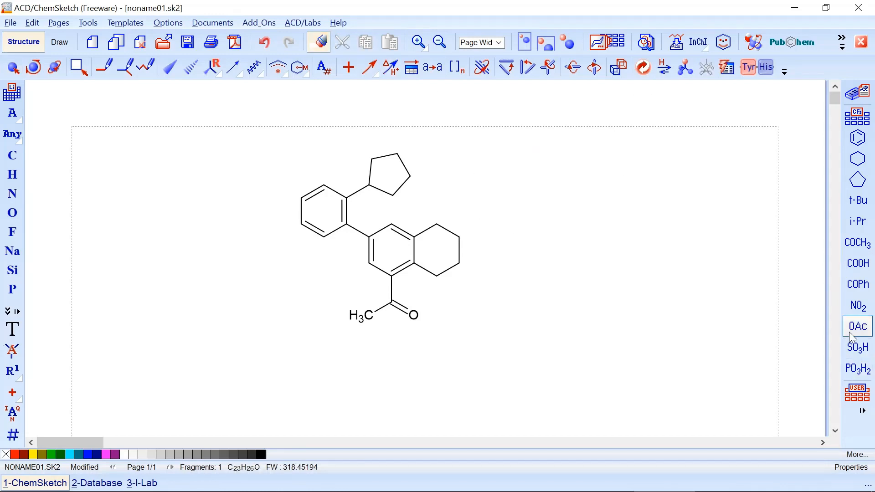
Attach a COPh group to the cyclohexane ring's upper-right vertex and an NO2 group to the left benzene's lower-left vertex.
left_click(862, 285)
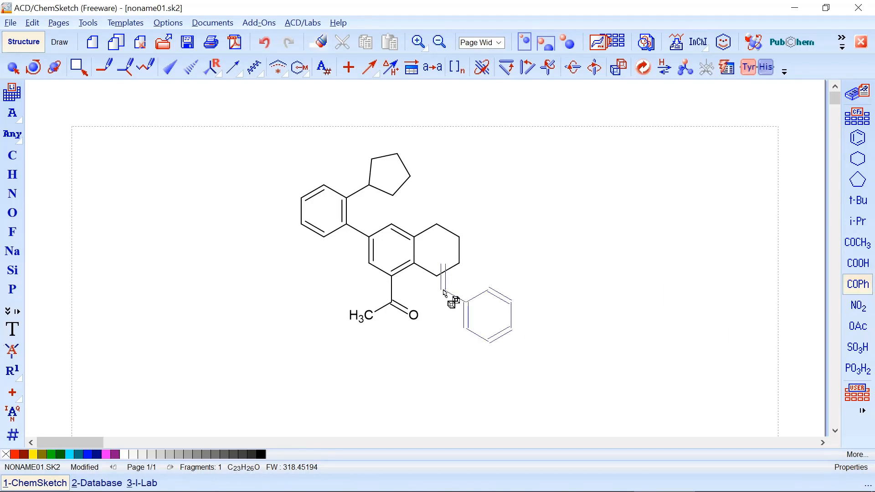
left_click(460, 237)
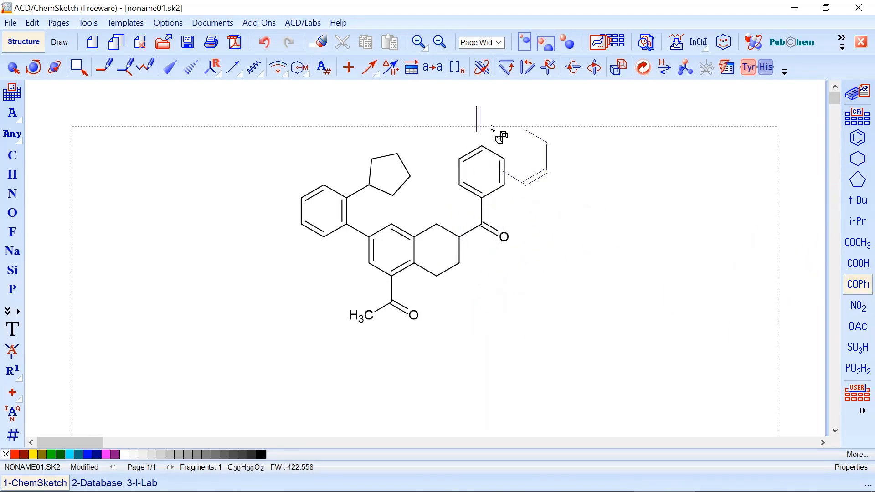
left_click(861, 309)
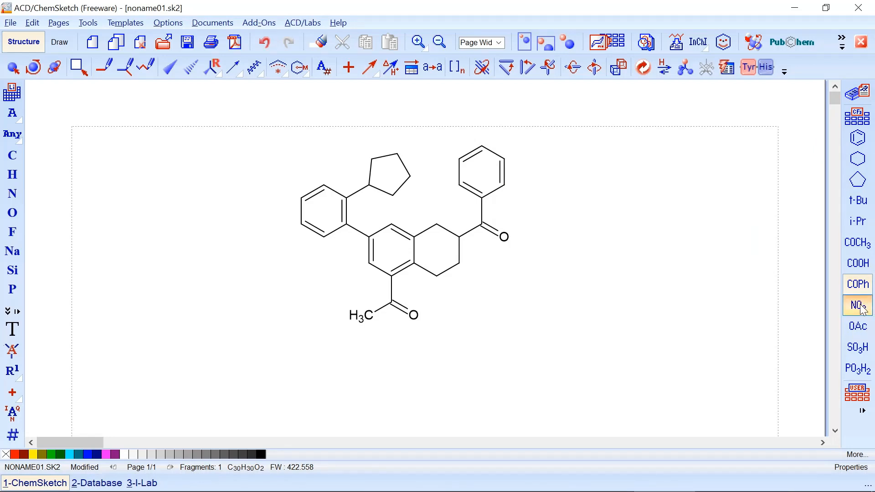
left_click(302, 225)
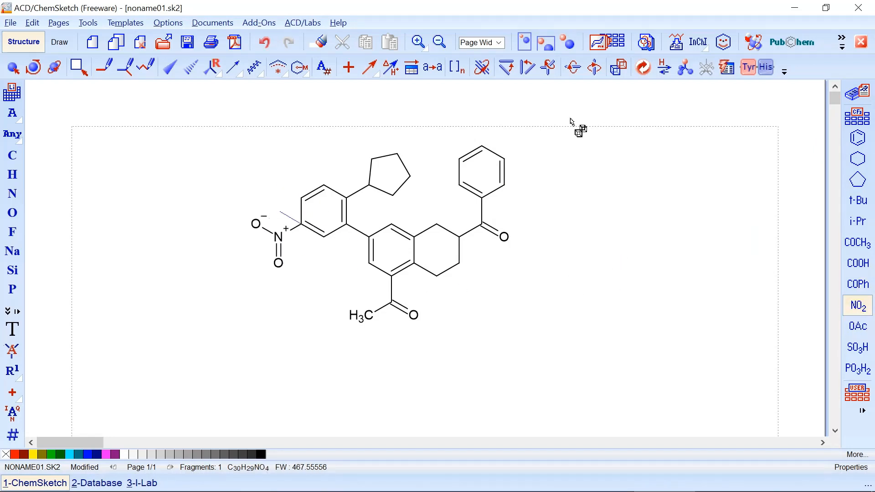
Attach an OAc group to the benzoyl ring's top vertex and view the user templates editor without changing it.
left_click(869, 331)
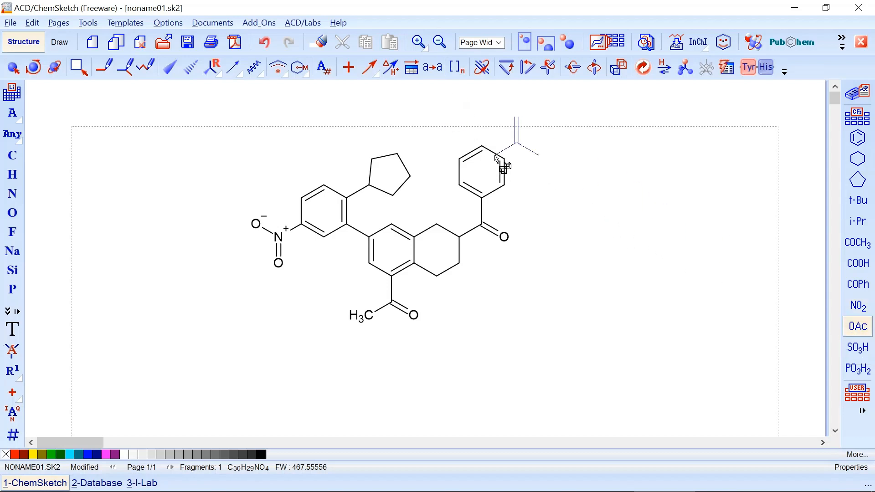
left_click(483, 148)
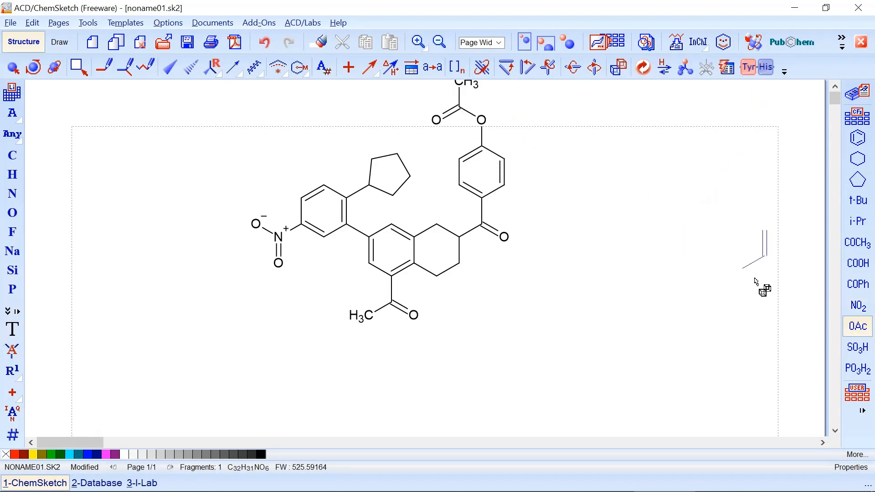
left_click(861, 401)
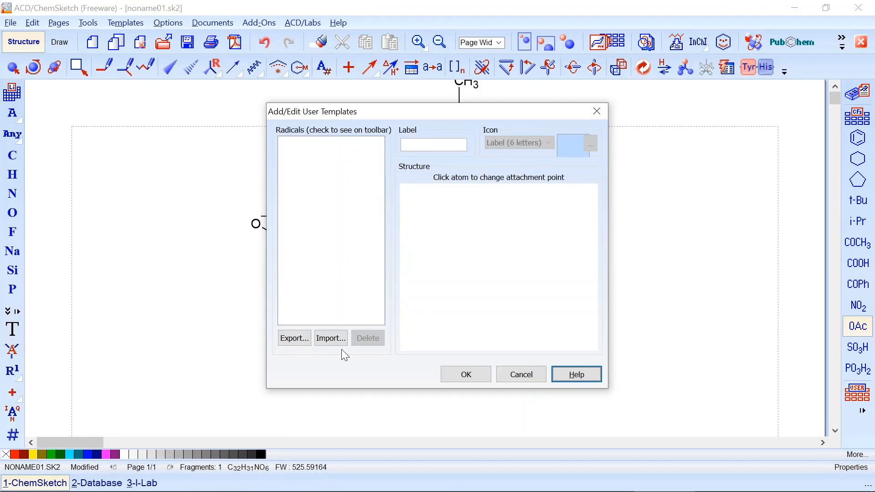
left_click(597, 112)
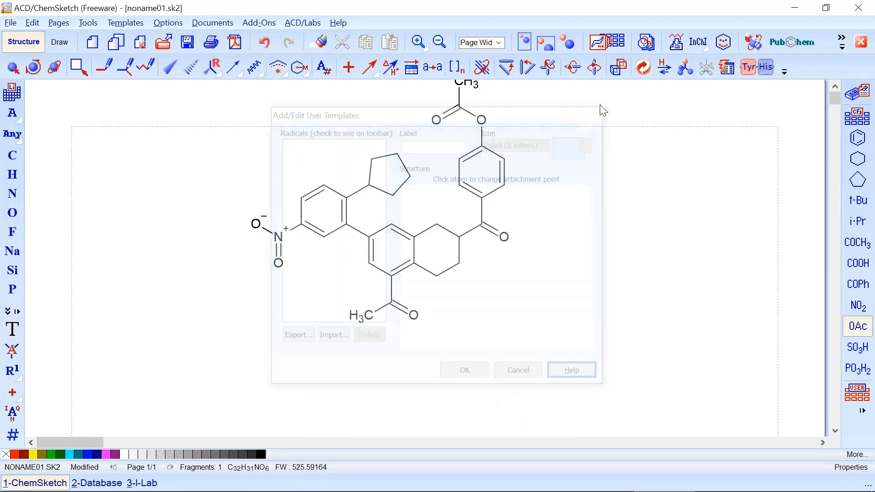
Select the whole molecule, tidy its layout with Clean Structure, and deselect it.
left_click(80, 69)
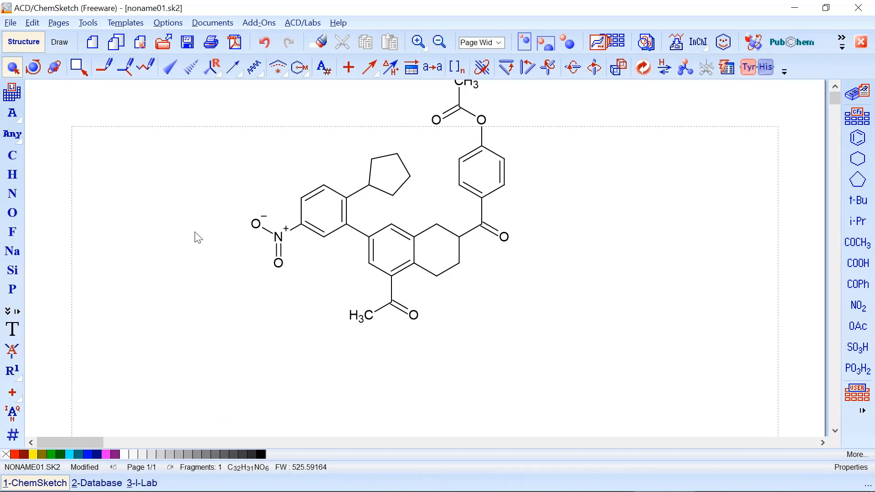
left_click_drag(613, 358, 190, 80)
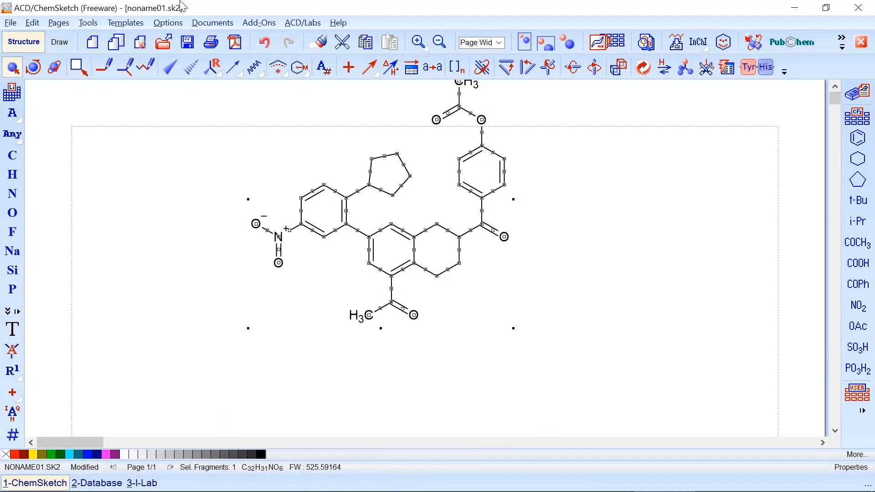
left_click(648, 70)
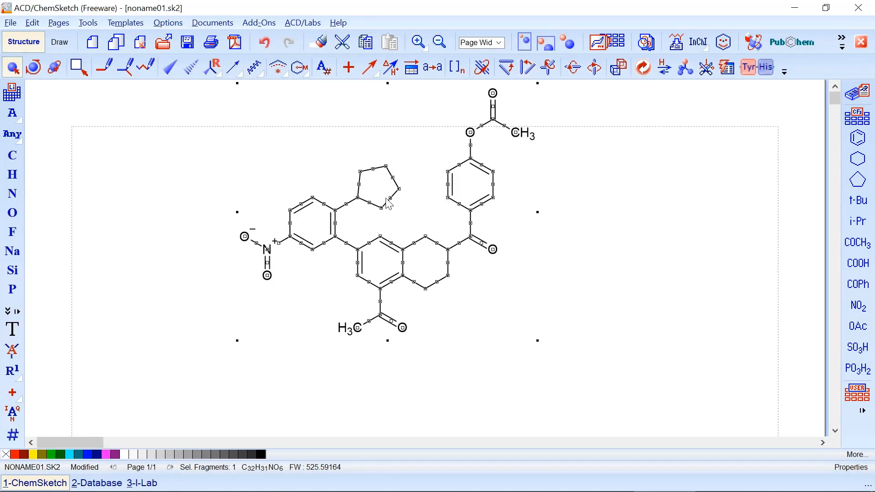
left_click_drag(386, 198, 405, 299)
left_click(602, 221)
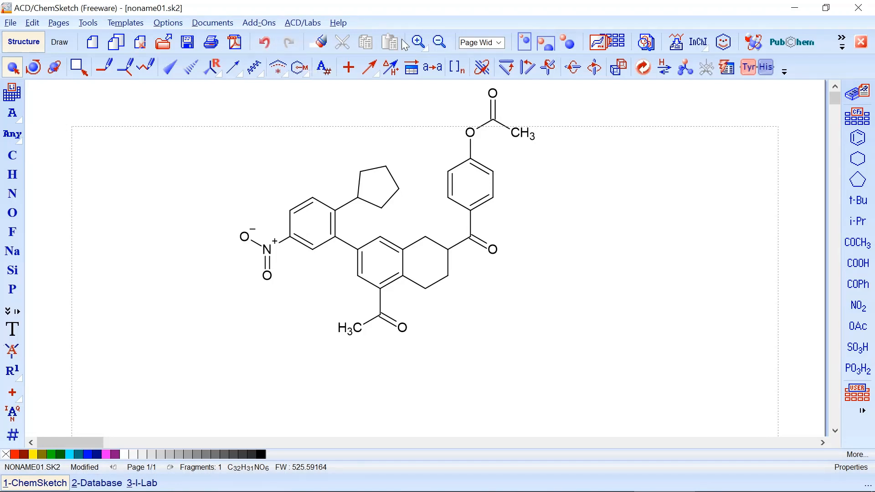
Activate the eraser, zoom the page in to 150%, and return the view to Page Width.
left_click(320, 42)
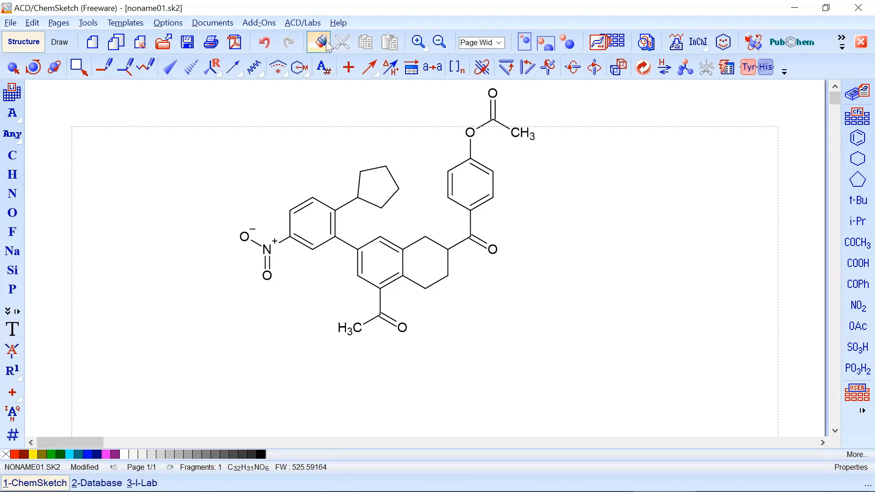
left_click(418, 43)
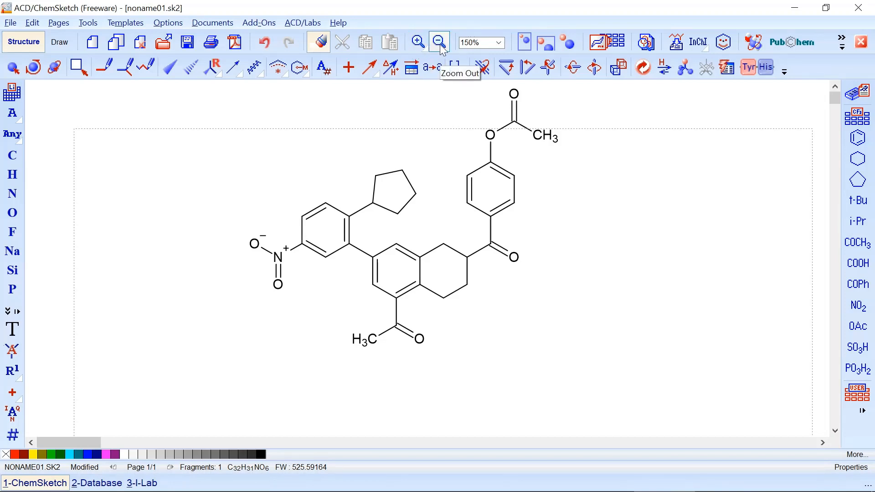
left_click(500, 43)
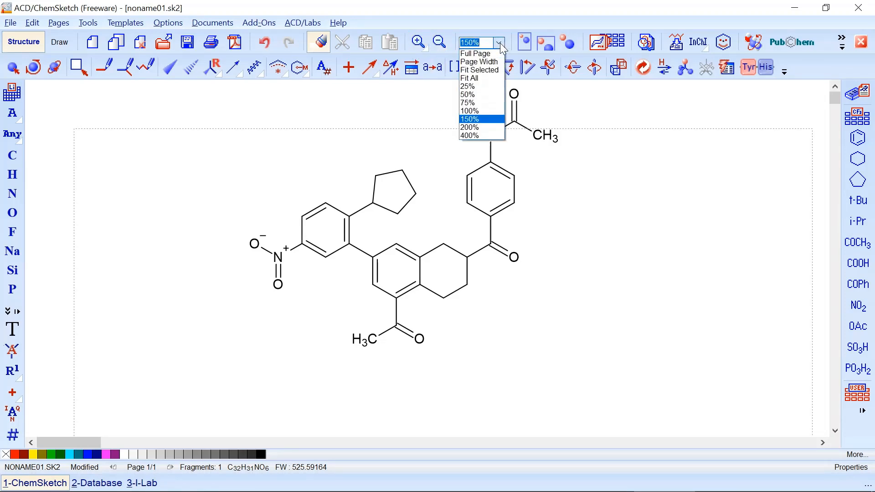
left_click(479, 61)
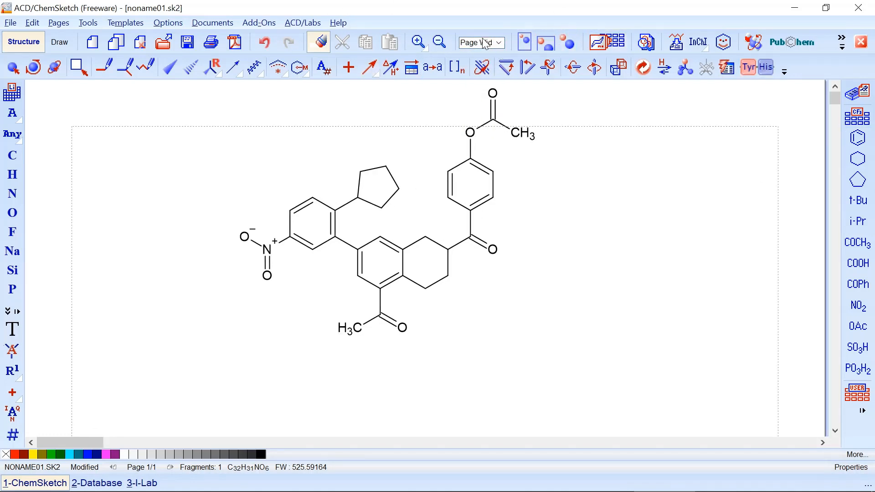
Compare the Full Page and Page Width views, and fit the view to the whole molecule.
left_click(527, 49)
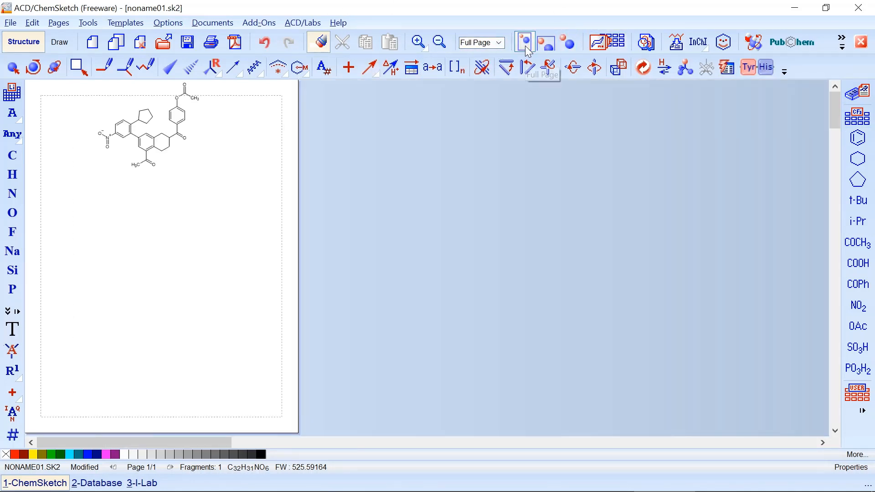
left_click(548, 45)
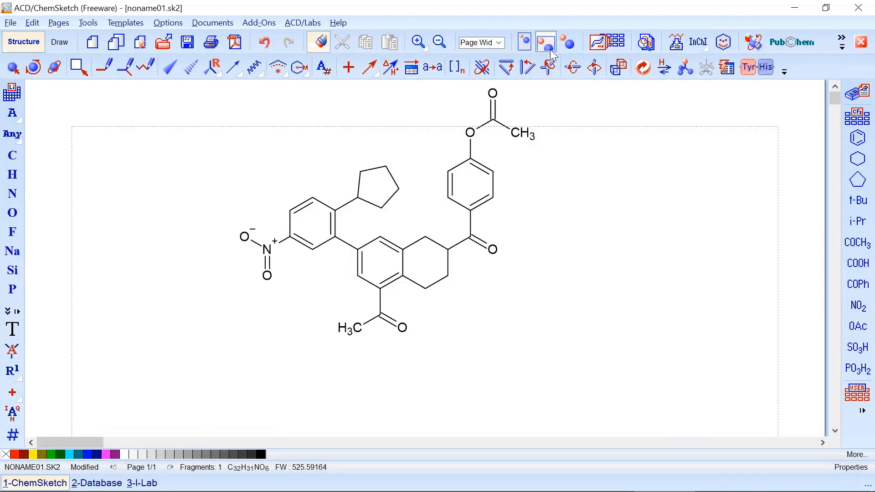
left_click(524, 46)
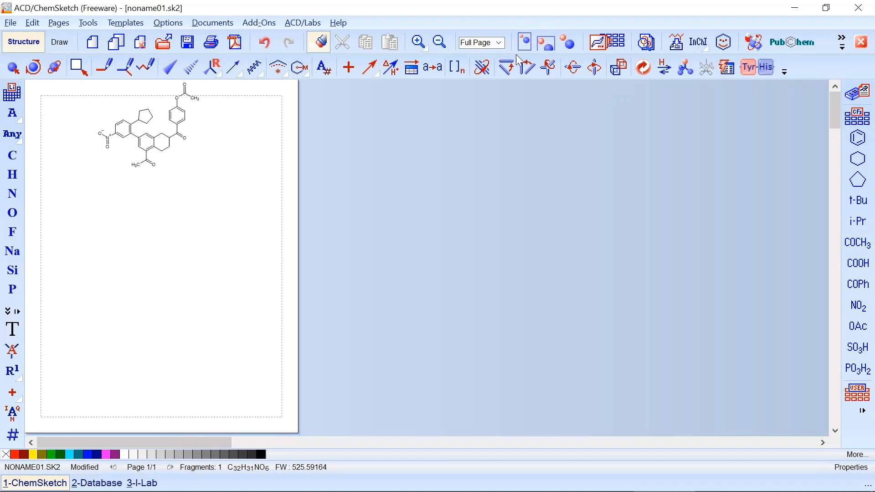
left_click(547, 45)
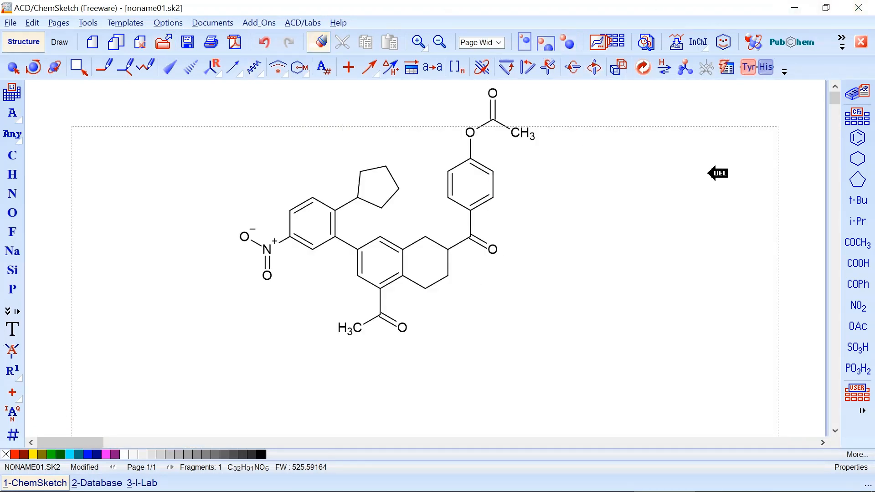
left_click(565, 46)
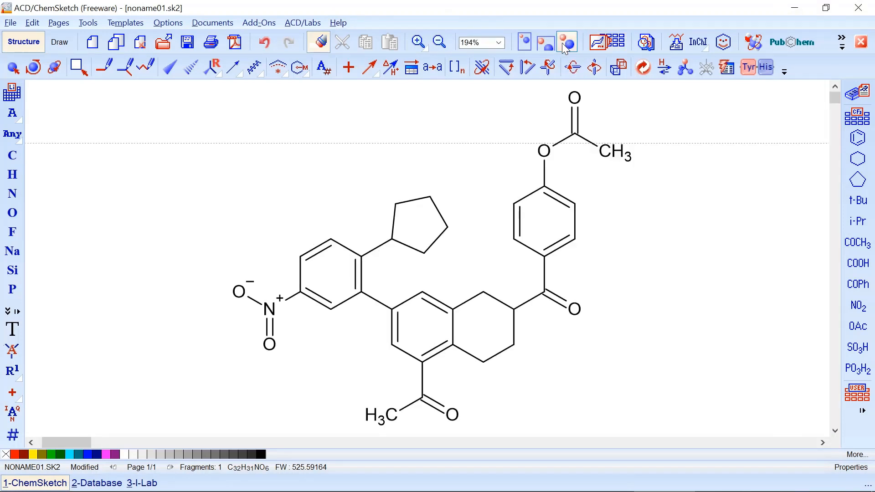
Open the Template Window and view the Acids and L-Acids pages of the Amino Acids templates.
left_click(616, 48)
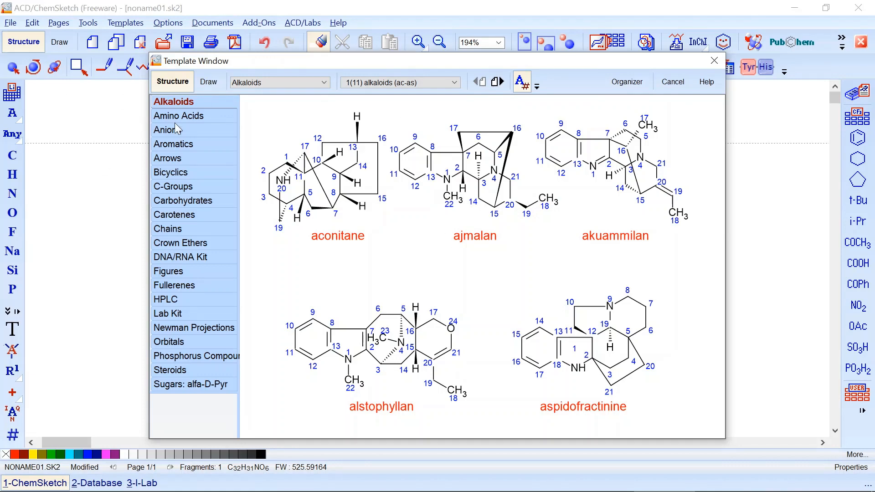
left_click(187, 117)
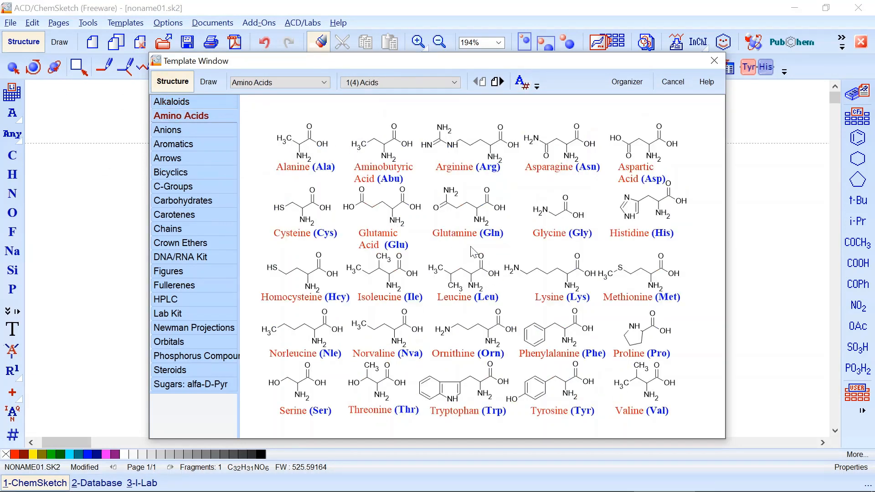
left_click(441, 83)
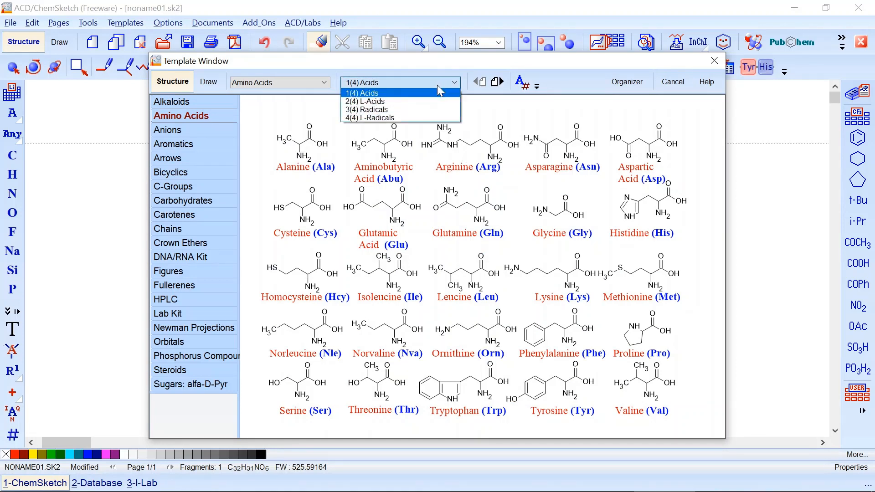
left_click(395, 94)
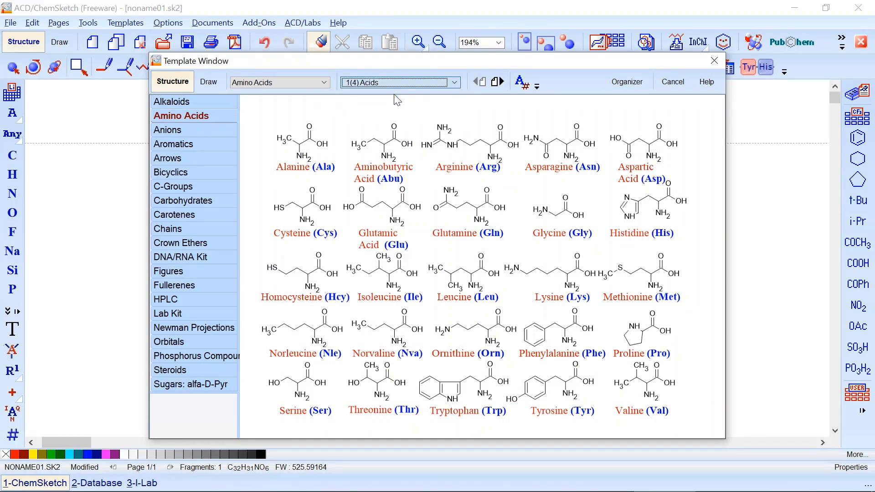
left_click(447, 82)
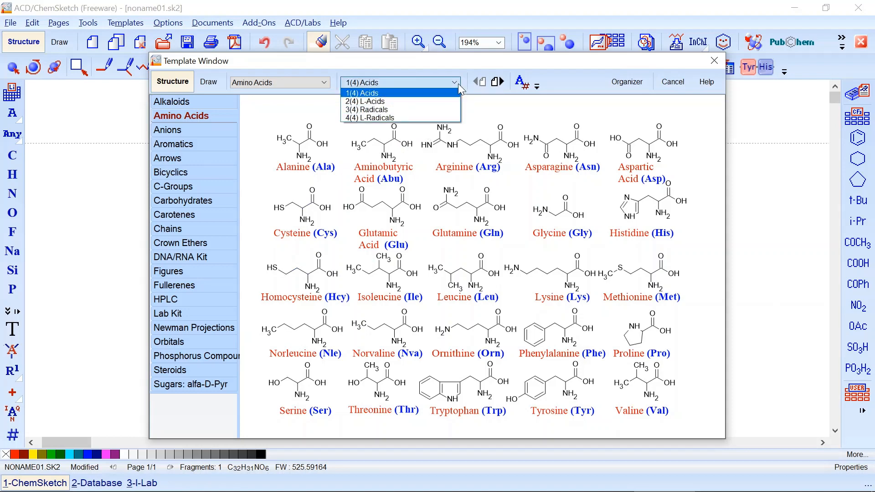
left_click(405, 104)
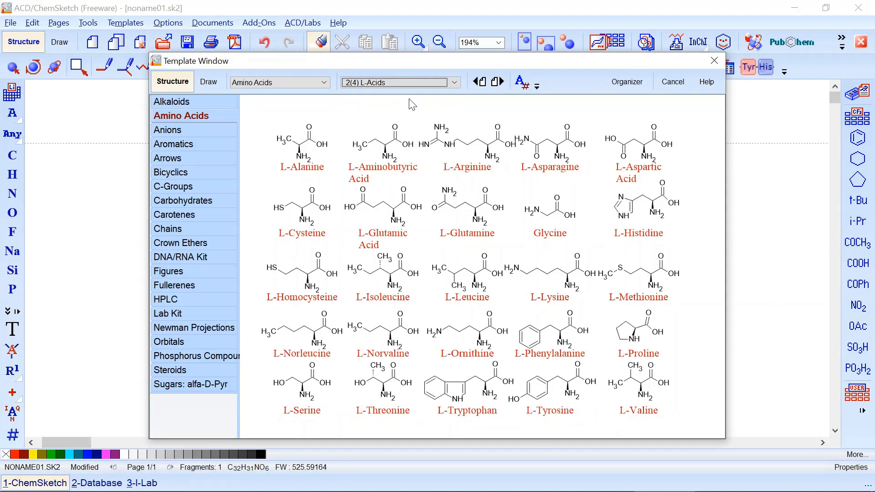
View the Radicals and L-Radicals pages of the Amino Acids templates.
left_click(455, 83)
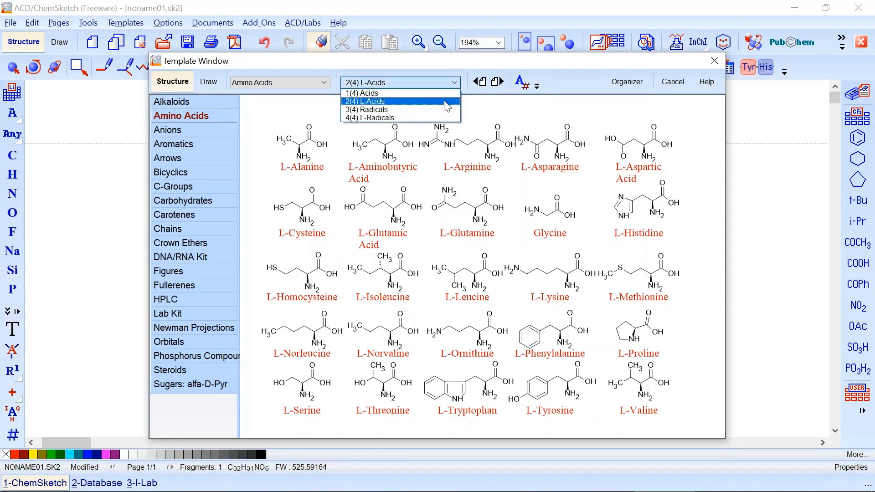
left_click(440, 106)
left_click(451, 83)
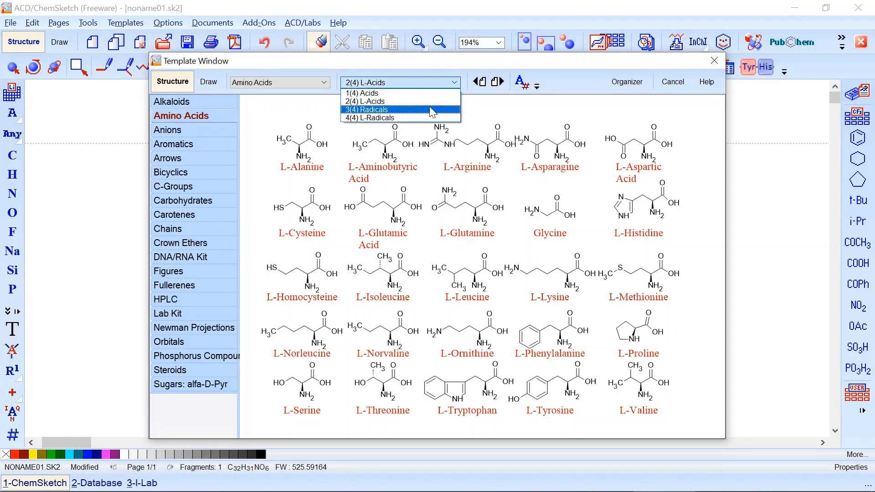
left_click(452, 107)
left_click(450, 82)
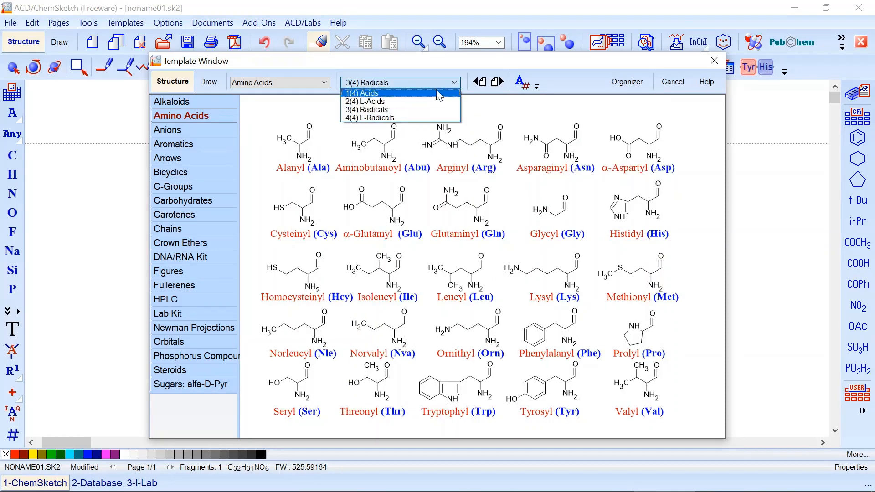
left_click(422, 117)
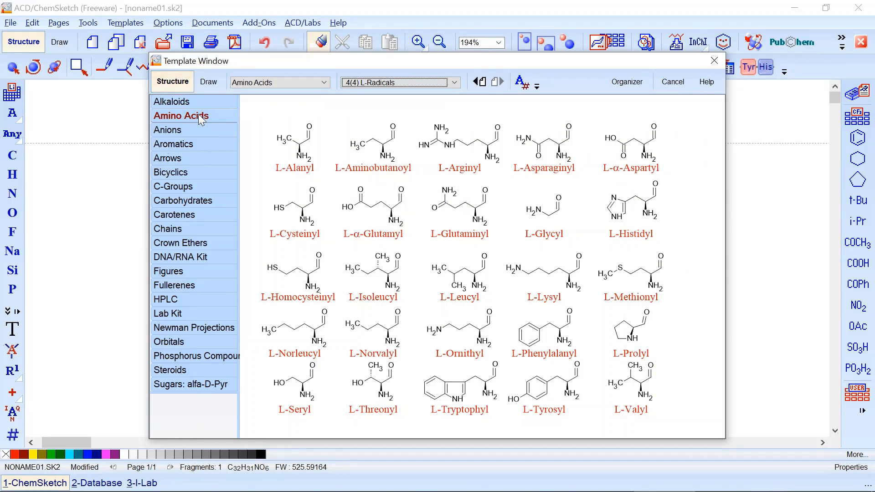
View the Inorganic and Organic pages of the Anions templates.
left_click(182, 131)
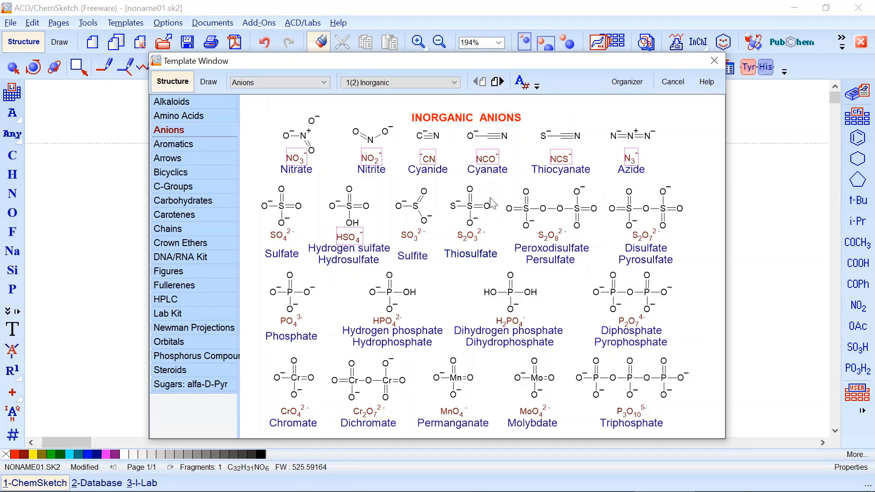
left_click(458, 81)
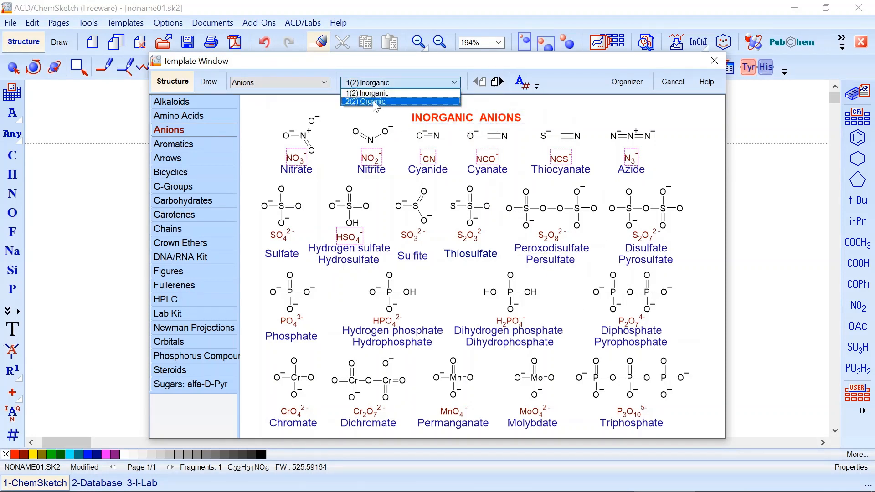
left_click(389, 92)
left_click(454, 83)
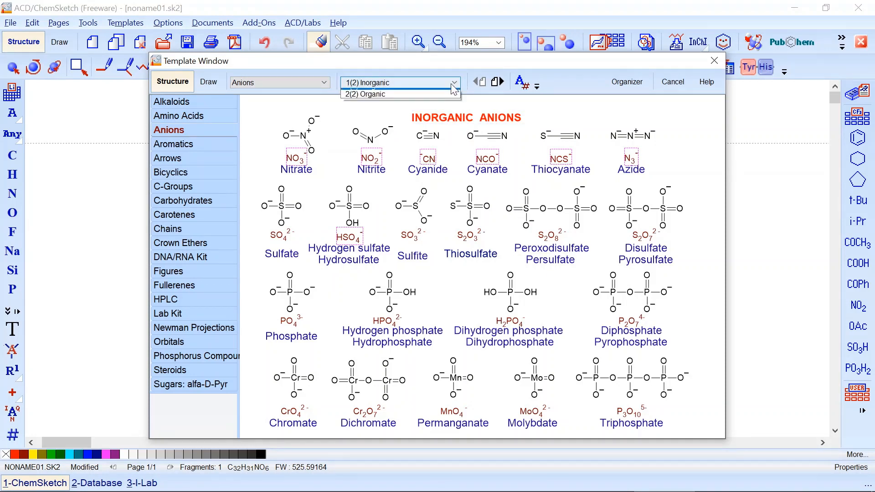
left_click(417, 103)
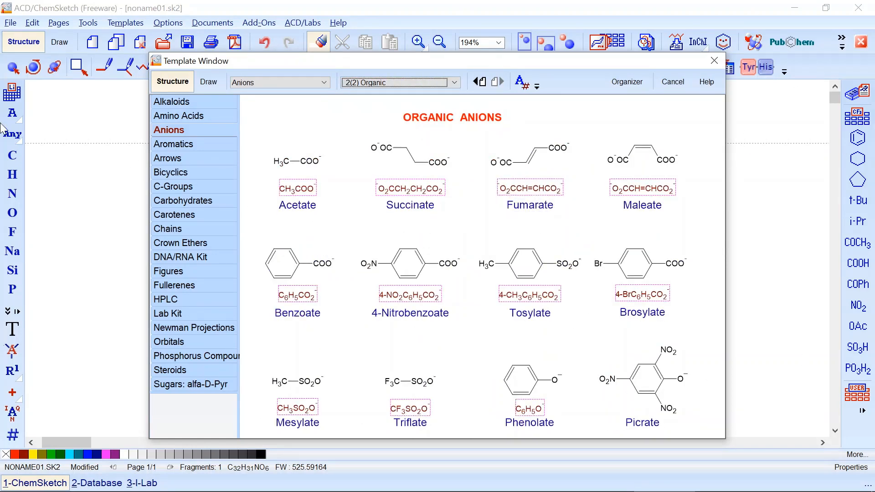
View the Aromatics templates page by page: Aromatic fused, Saturated fused, Calixarenes&Cyclophanes, Cyclacenes&Phenacenes and Helicenes.
left_click(210, 144)
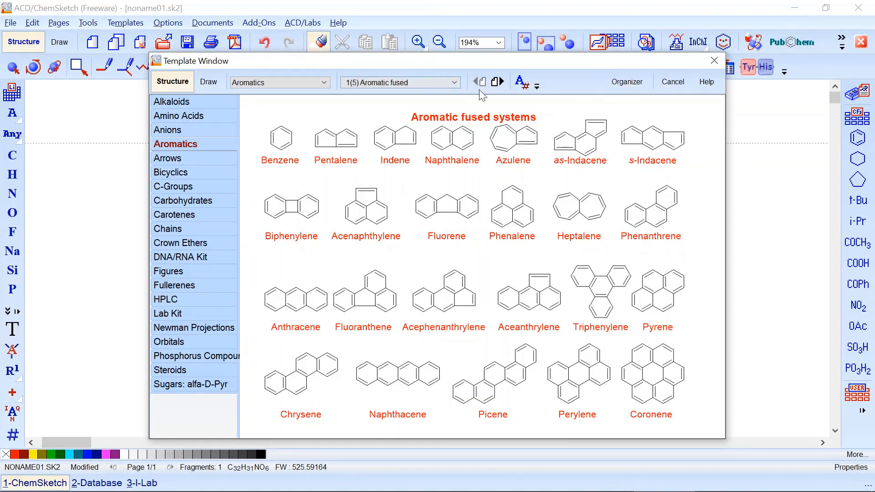
left_click(456, 84)
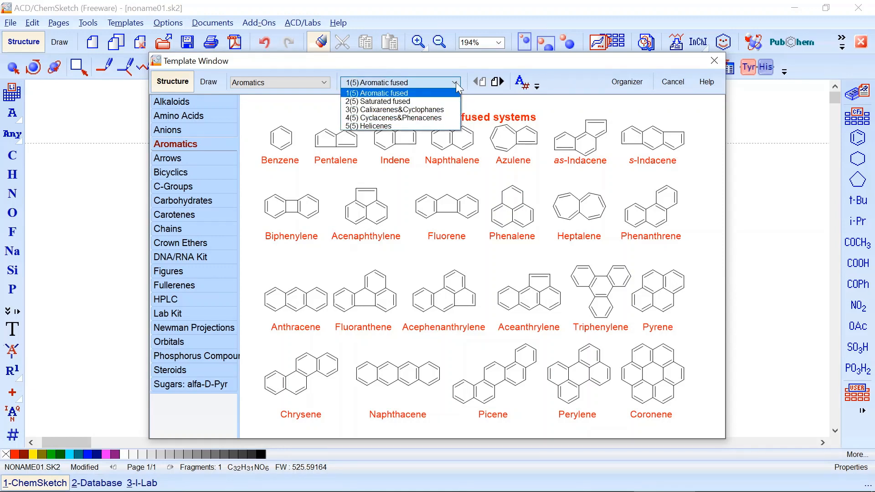
left_click(415, 100)
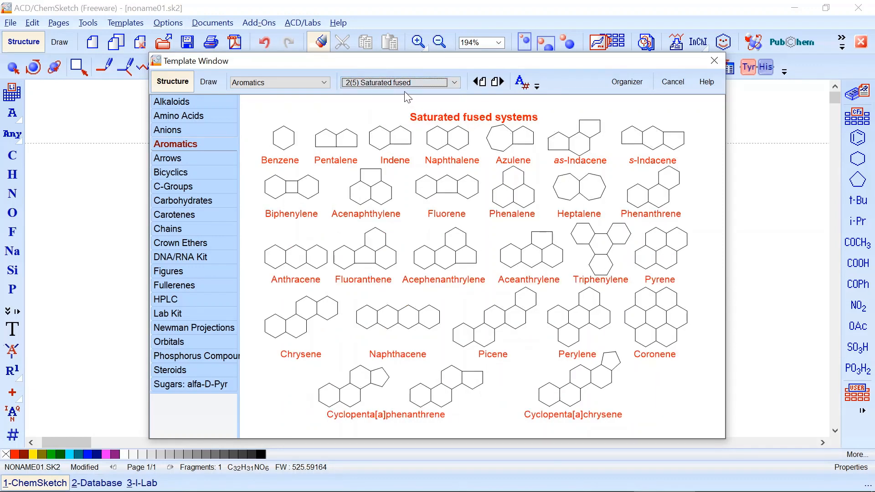
left_click(460, 83)
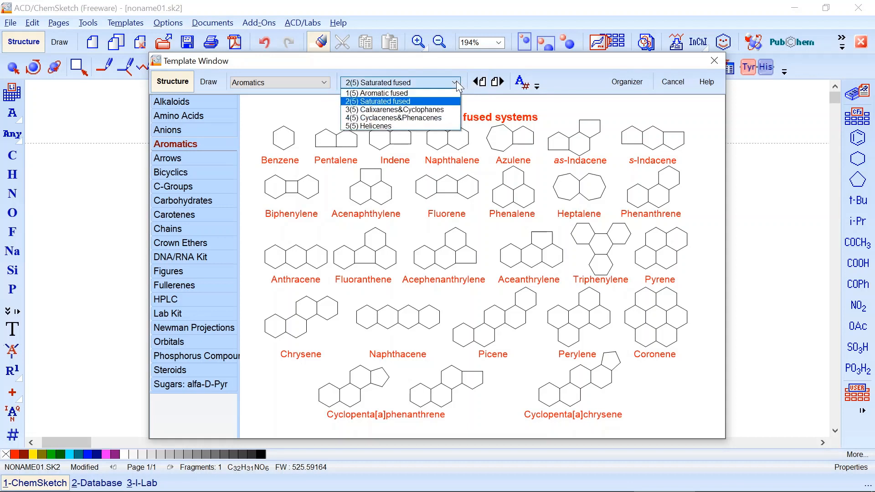
left_click(443, 111)
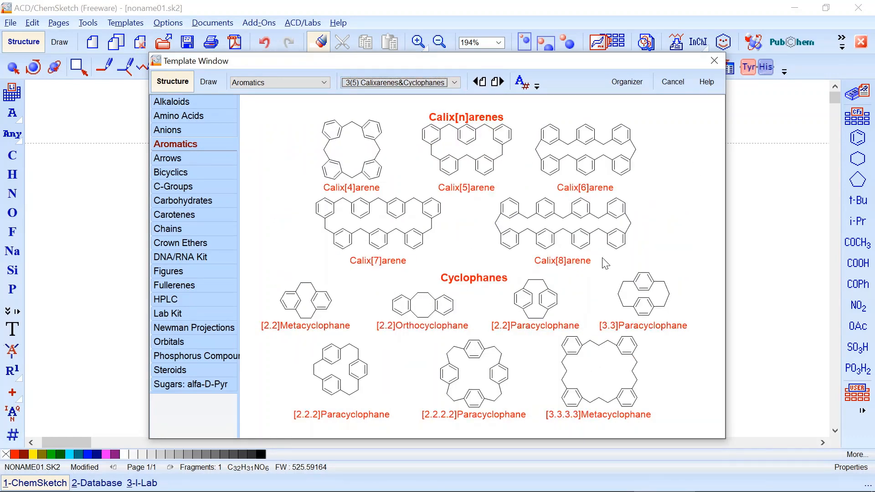
left_click(455, 82)
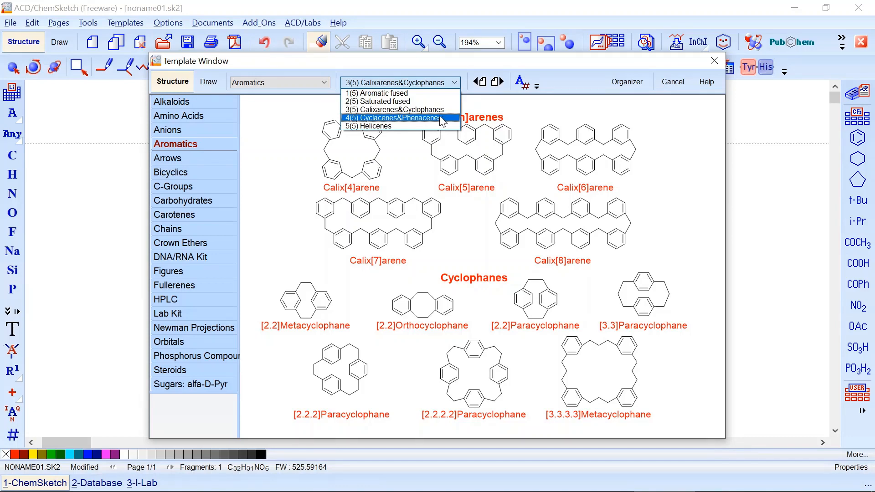
left_click(440, 117)
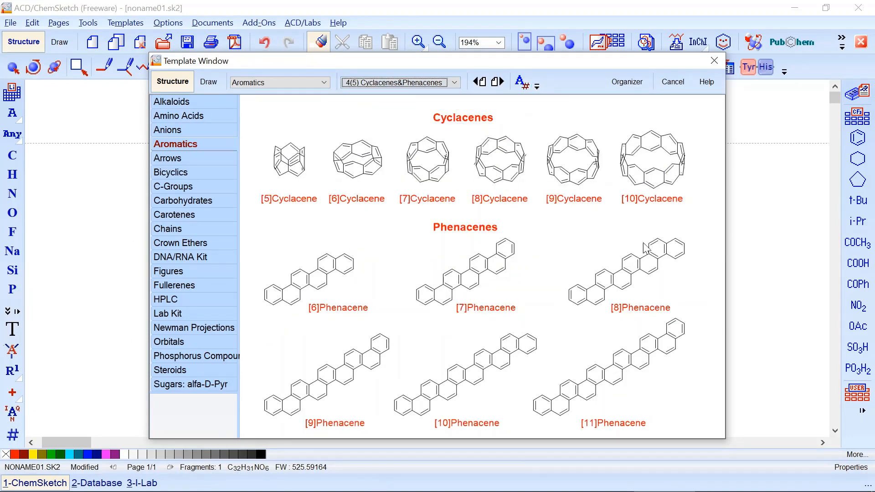
left_click(449, 83)
left_click(440, 126)
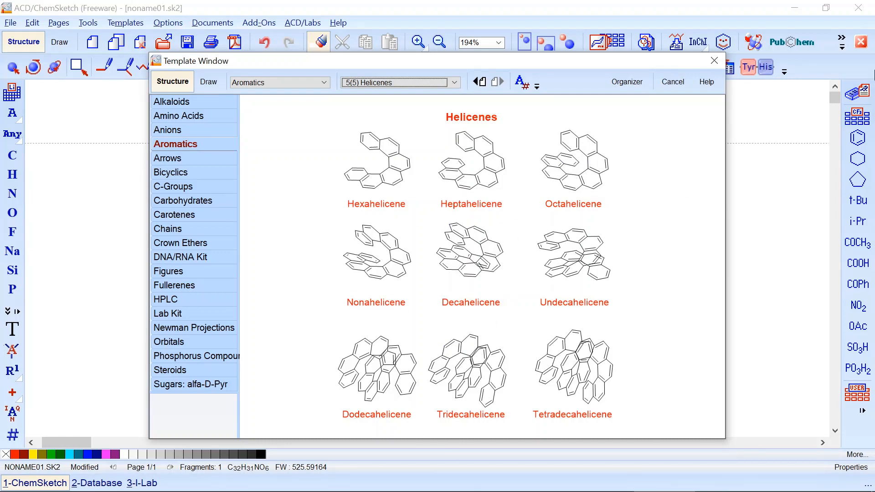
View Page 1 and Page 2 of the Arrows templates.
left_click(168, 159)
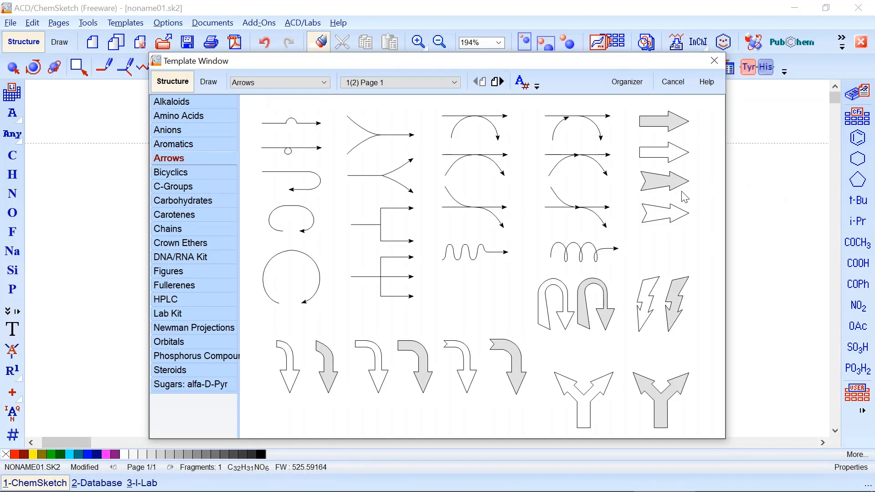
left_click(445, 84)
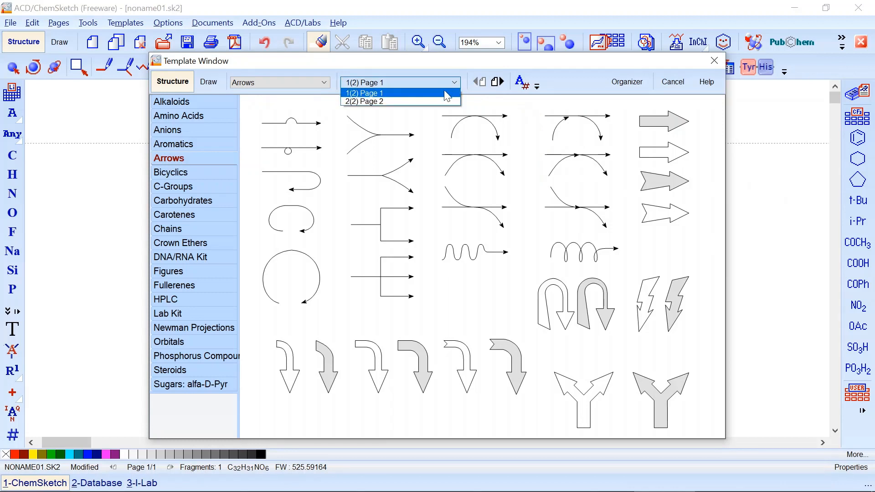
left_click(440, 101)
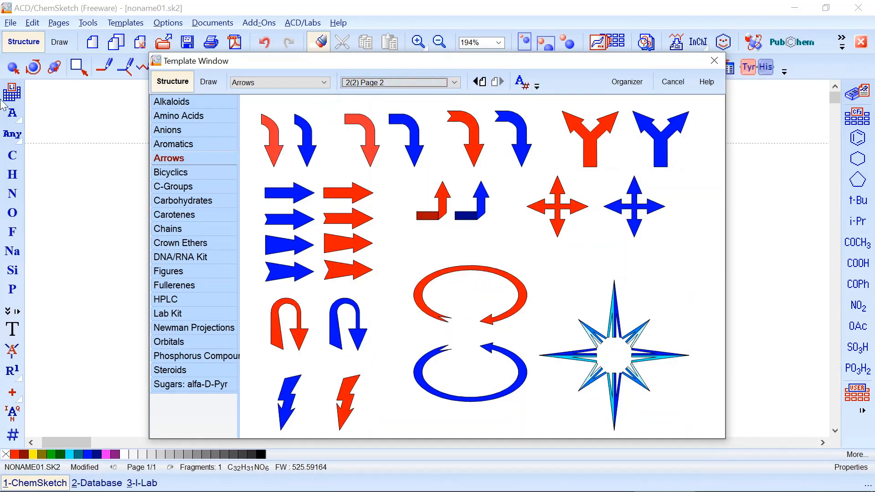
View the C5-C9, C10-C11 and C12-C13 bicycles pages of the Bicyclics templates.
left_click(158, 172)
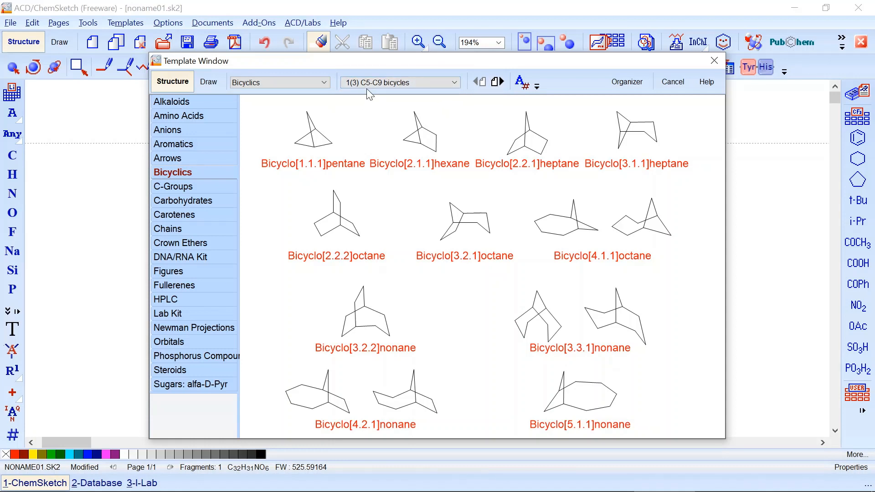
left_click(449, 84)
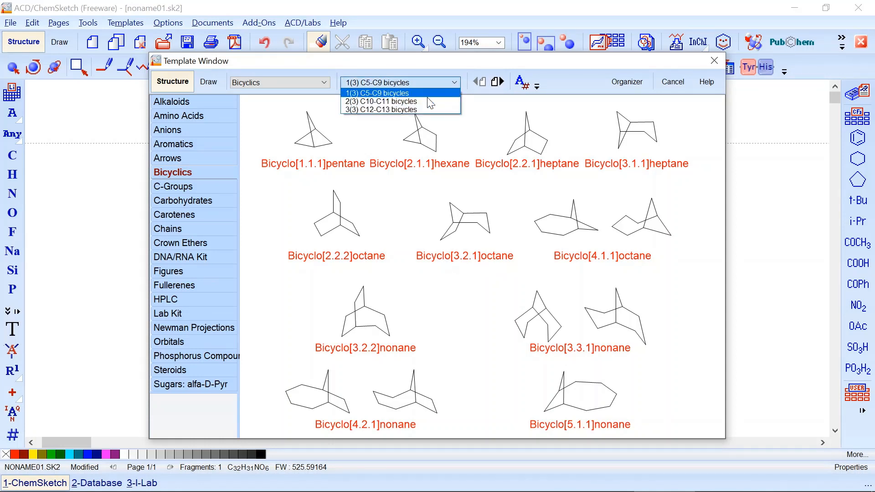
left_click(404, 99)
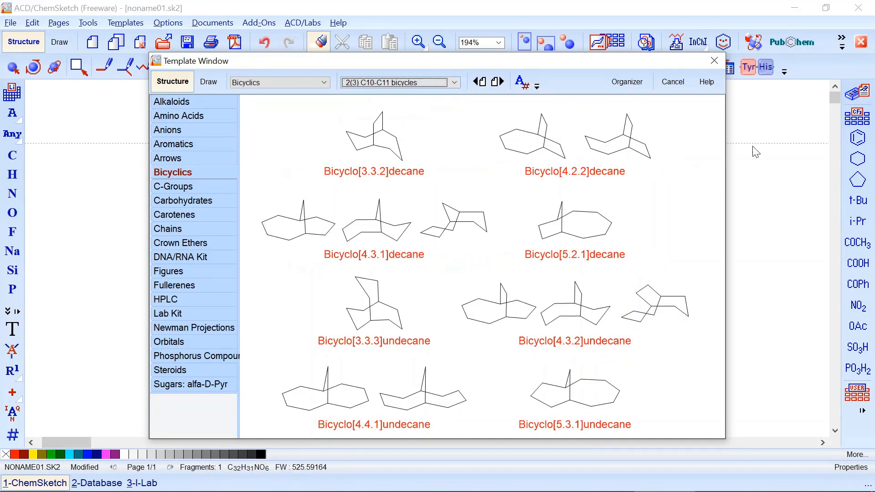
left_click(451, 84)
left_click(426, 109)
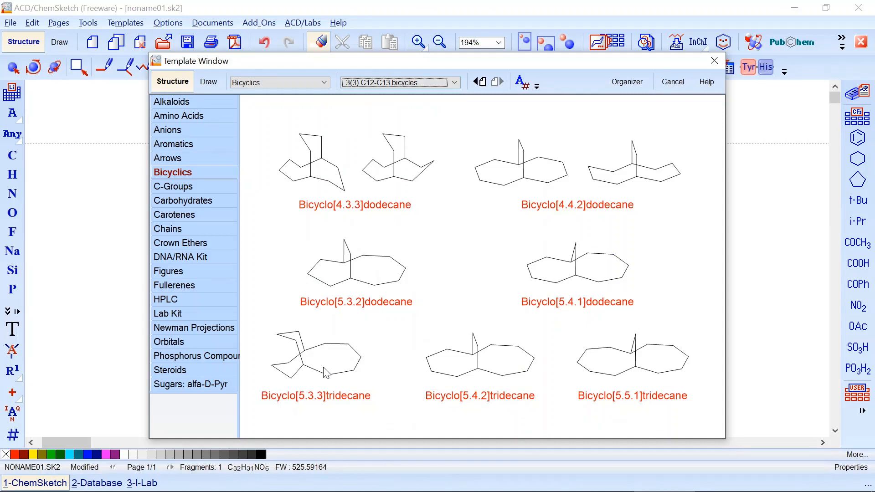
View the C-Groups templates and the Fischer, Fischer+stereo and stereo pages of the Carbohydrates templates.
left_click(185, 185)
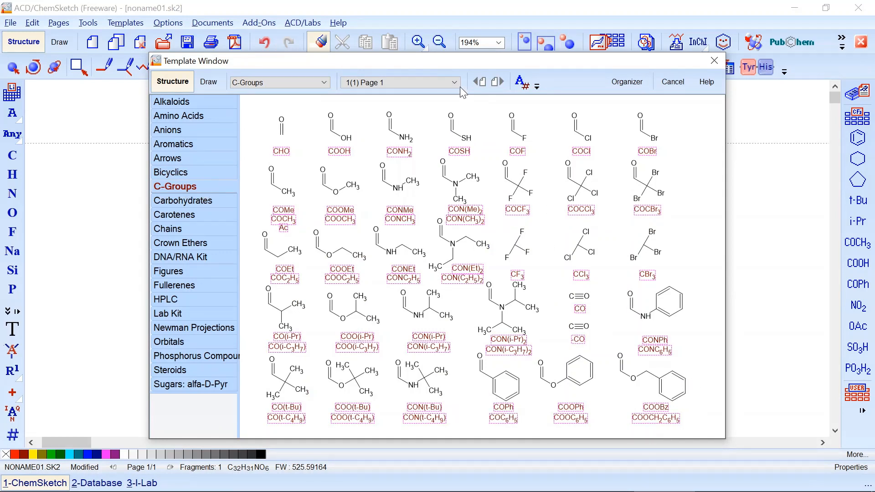
left_click(188, 202)
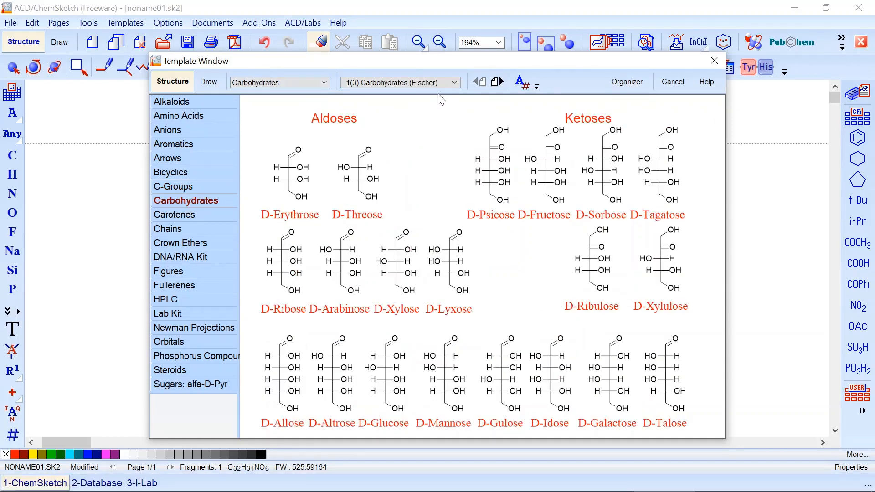
left_click(455, 82)
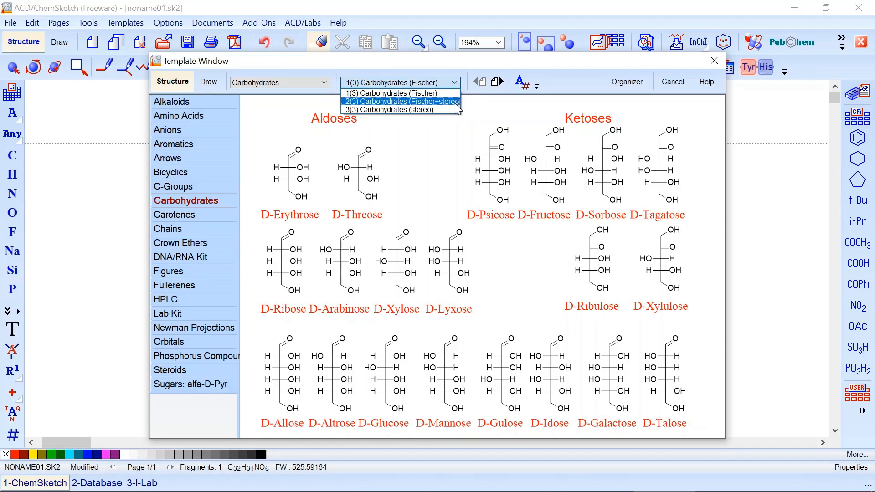
left_click(454, 103)
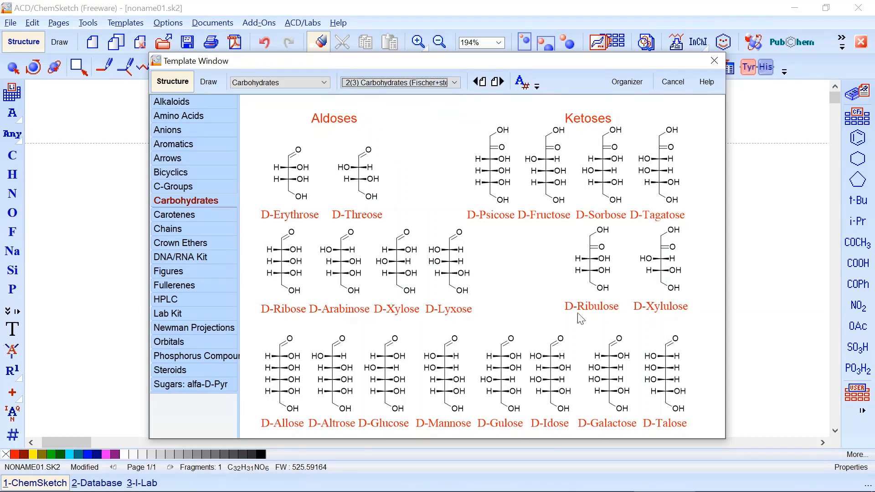
left_click(454, 83)
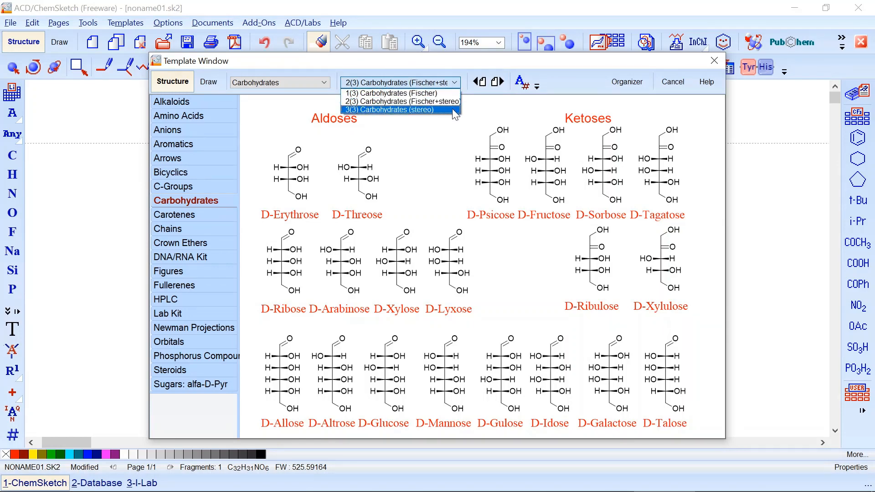
left_click(453, 110)
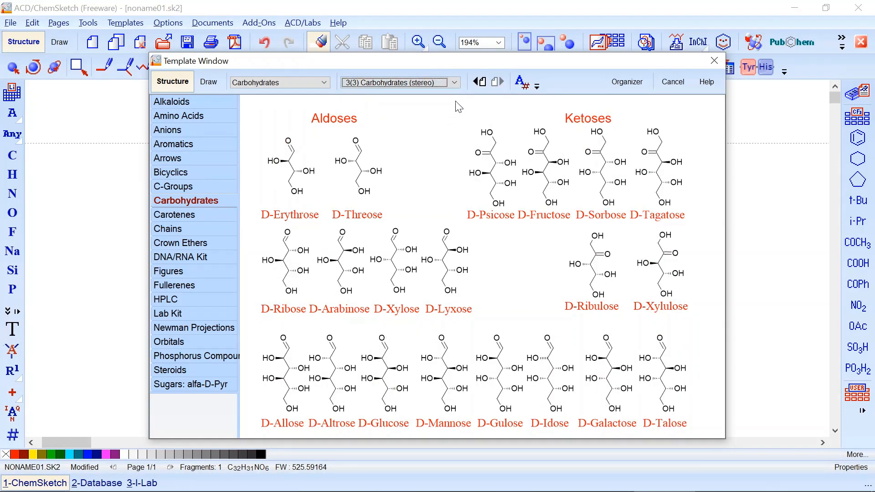
View the Carotenes templates page by page, from Page 1 through Page 5.
left_click(190, 213)
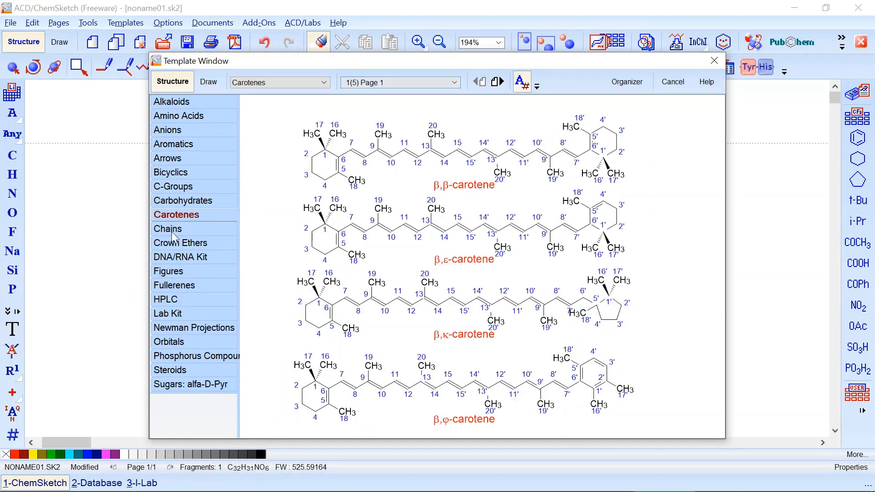
left_click(454, 82)
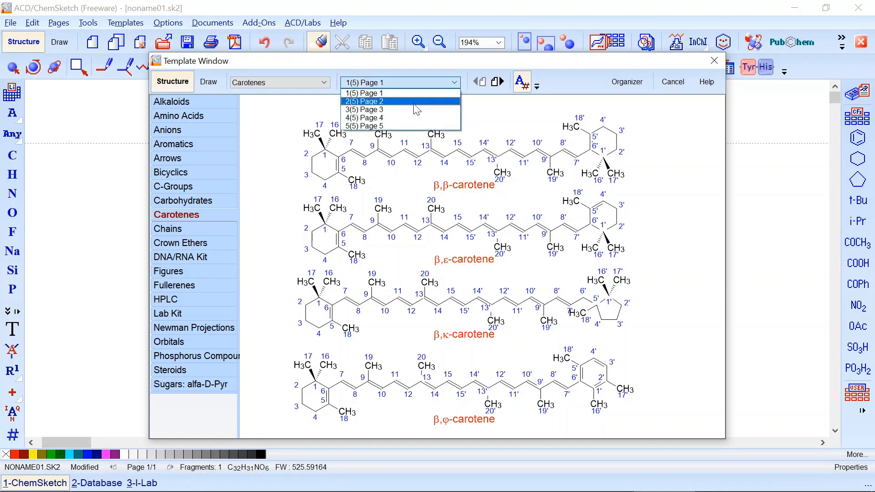
left_click(394, 103)
left_click(429, 83)
left_click(430, 110)
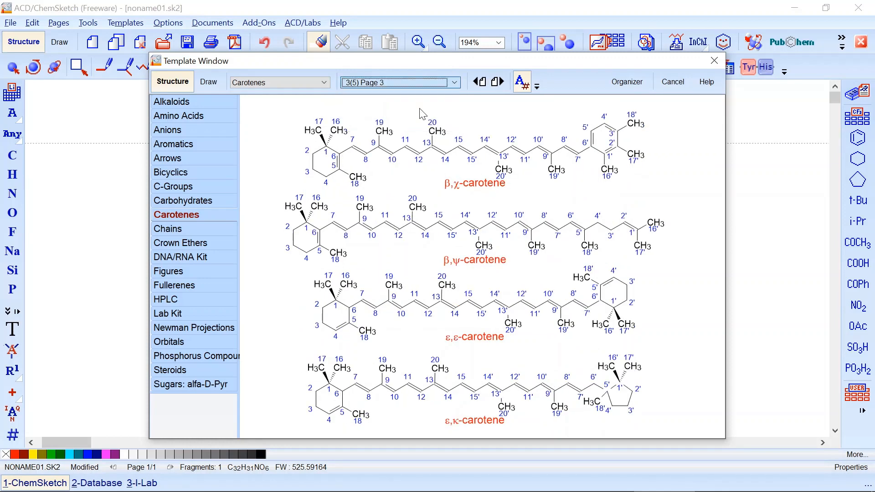
left_click(438, 82)
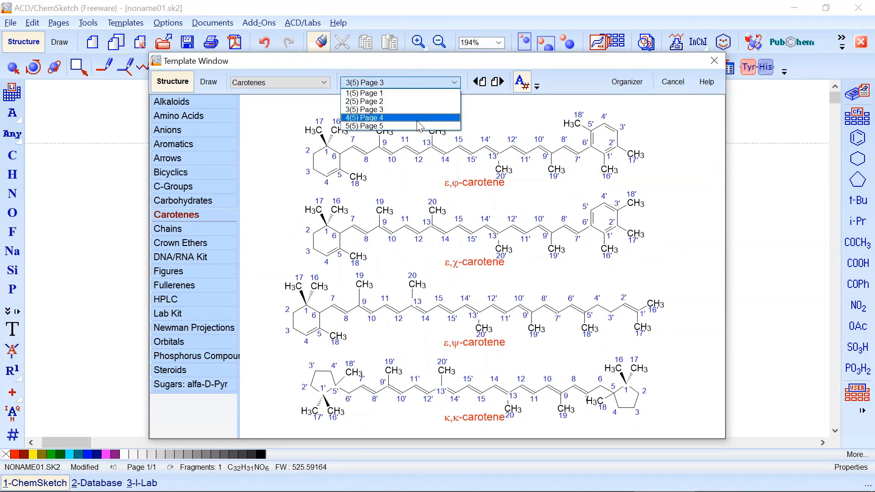
left_click(438, 119)
left_click(442, 83)
left_click(438, 127)
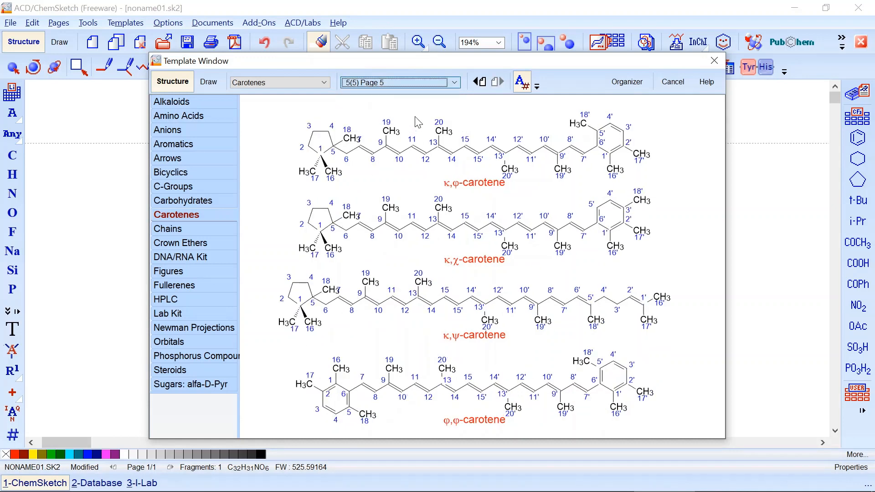
View the Saturated and Unsaturated pages of the Chains templates, and the Crown Ethers templates.
left_click(178, 232)
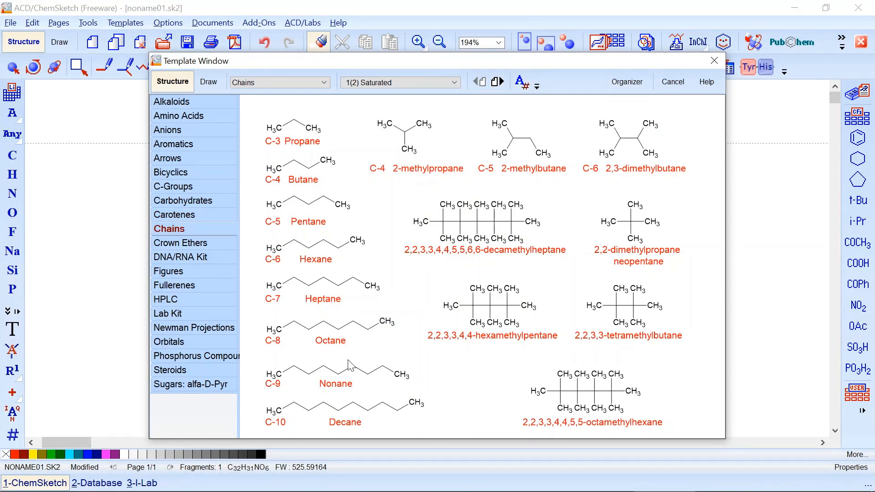
left_click(406, 85)
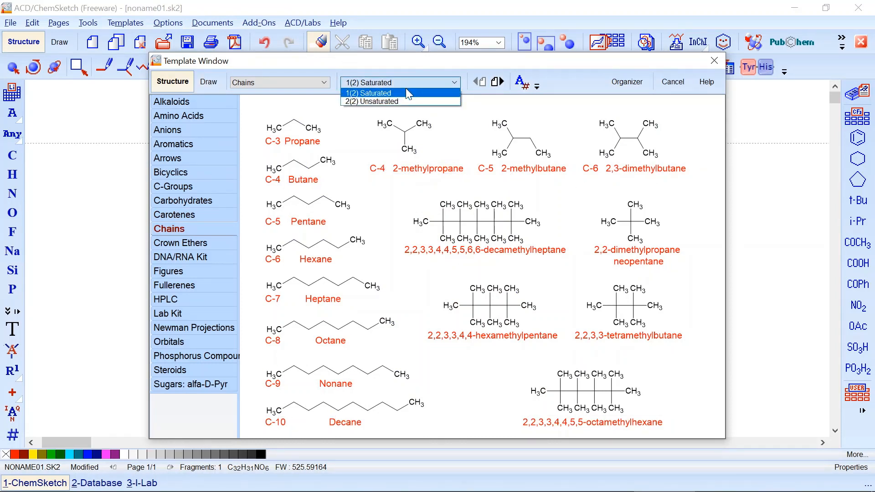
left_click(393, 100)
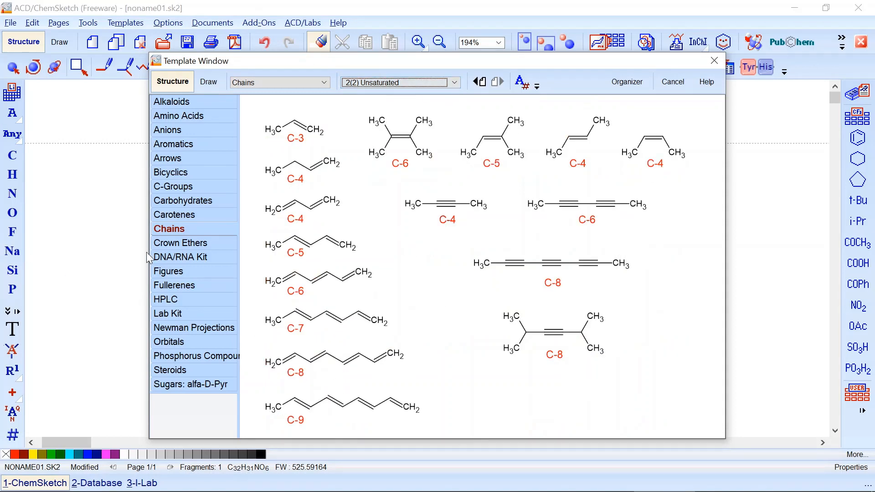
left_click(161, 245)
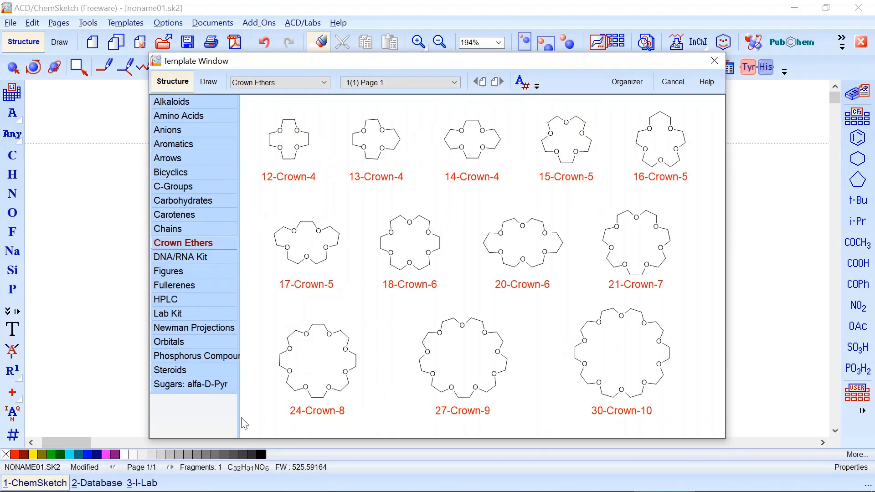
View the DNA & RNA Components, DNA and RNA pages of the DNA/RNA Kit templates.
left_click(192, 258)
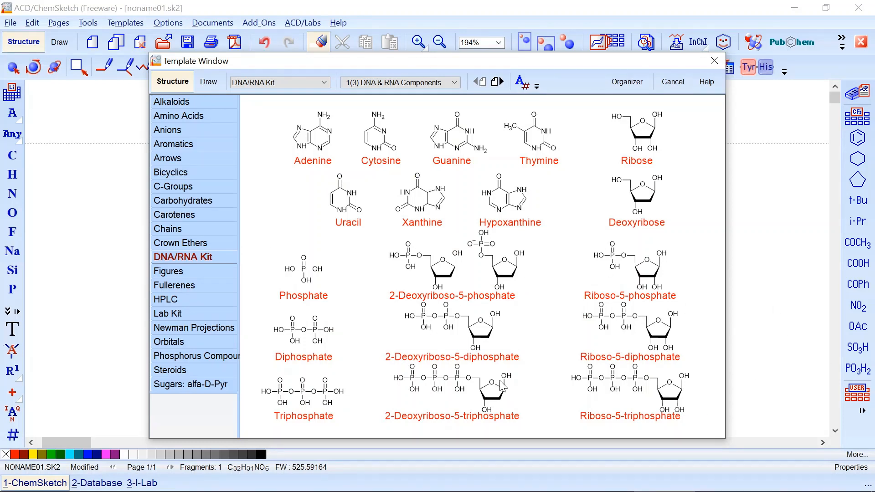
left_click(454, 83)
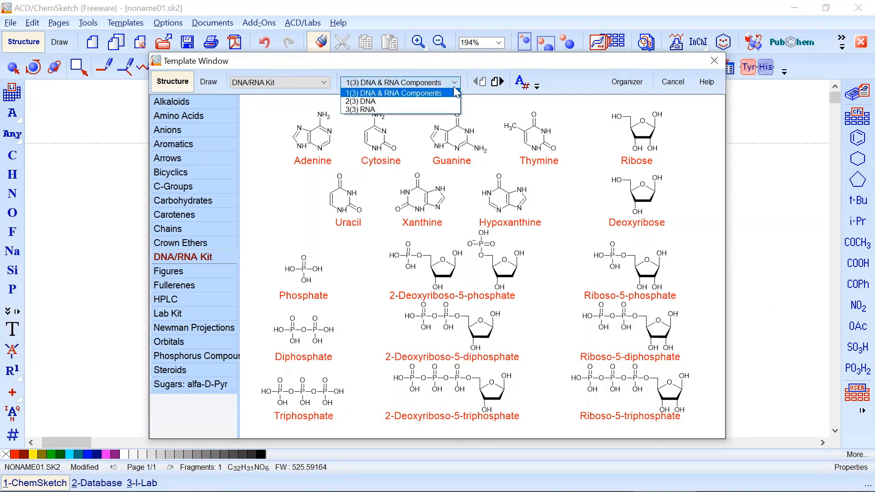
left_click(395, 103)
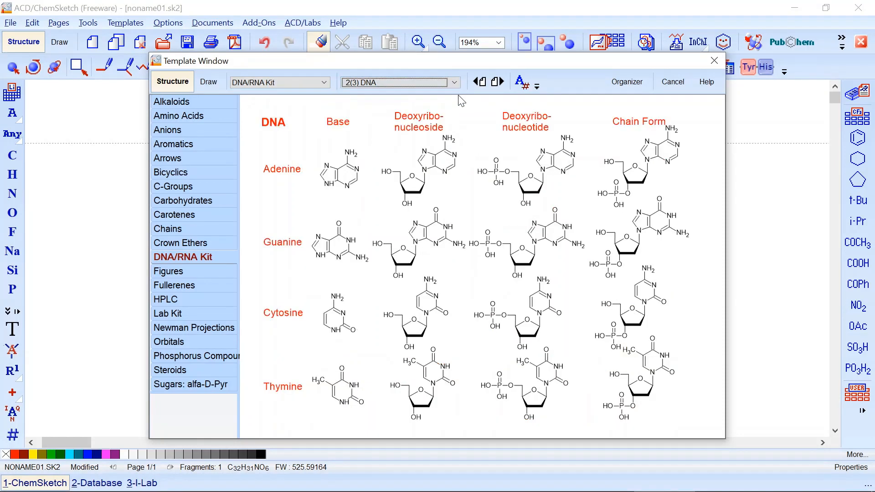
left_click(455, 81)
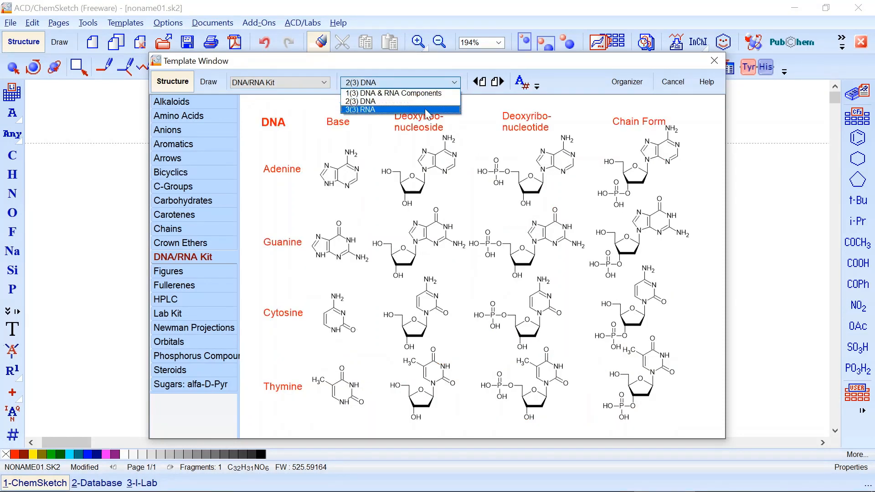
left_click(427, 112)
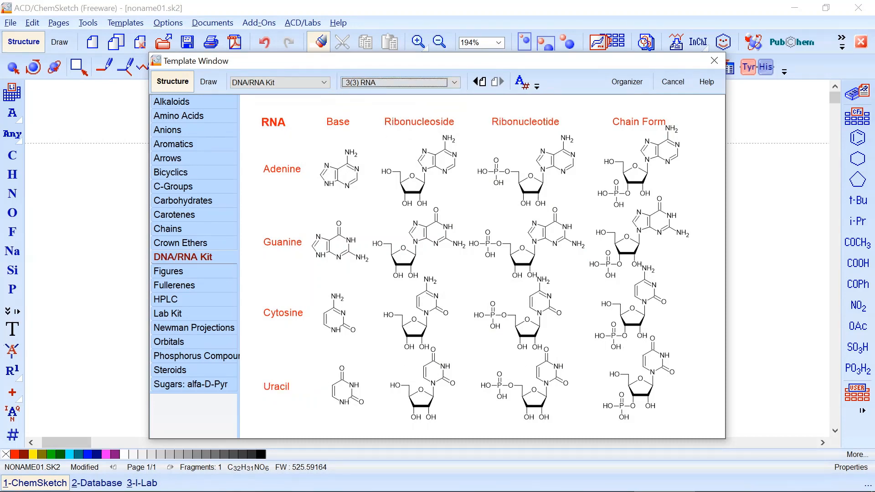
View the Figures templates and the C60 and C70 Fullerenes and Miscellaneous Fullerenes pages of the Fullerenes templates.
left_click(174, 271)
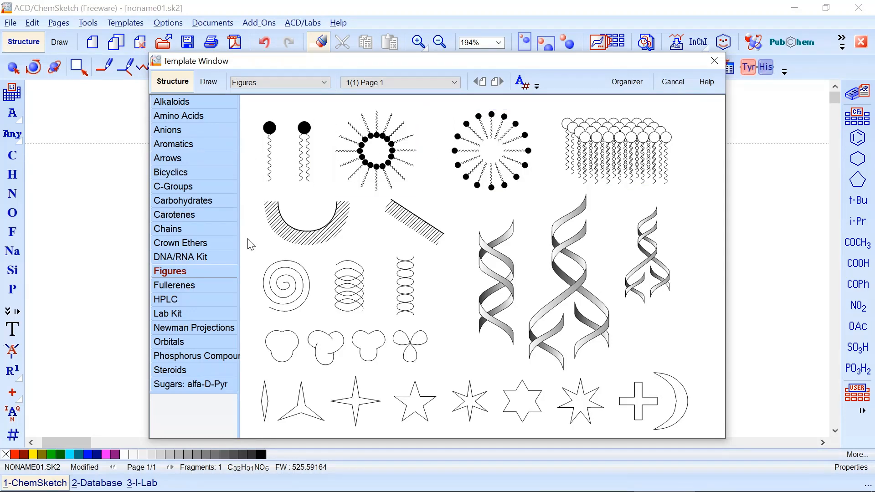
left_click(170, 286)
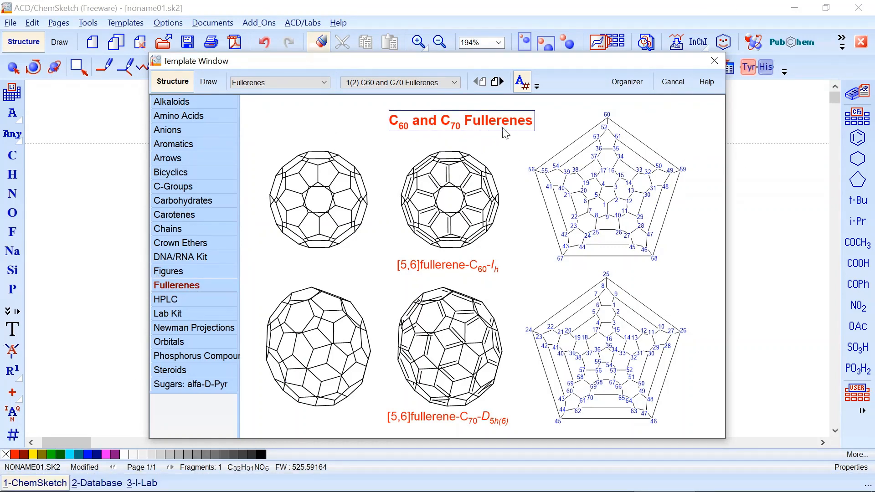
left_click(457, 83)
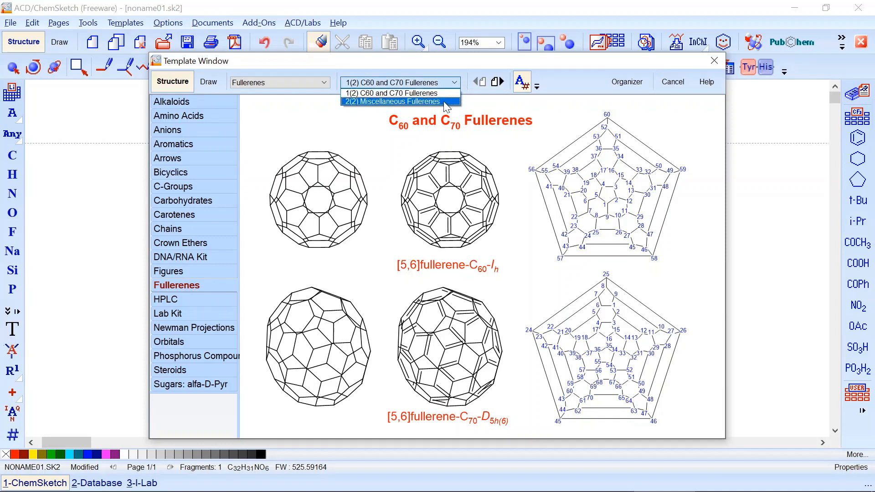
left_click(444, 101)
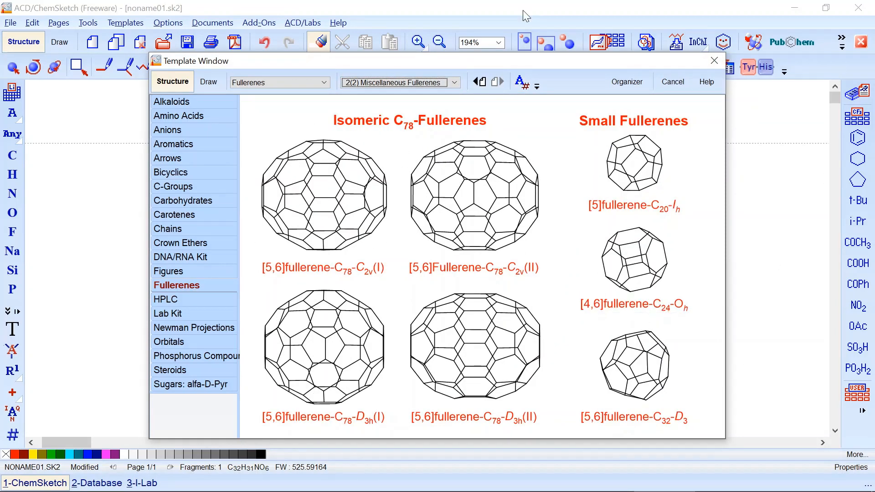
View the first pages of the HPLC and Lab Kit templates and both pages of the Newman Projections templates.
left_click(158, 298)
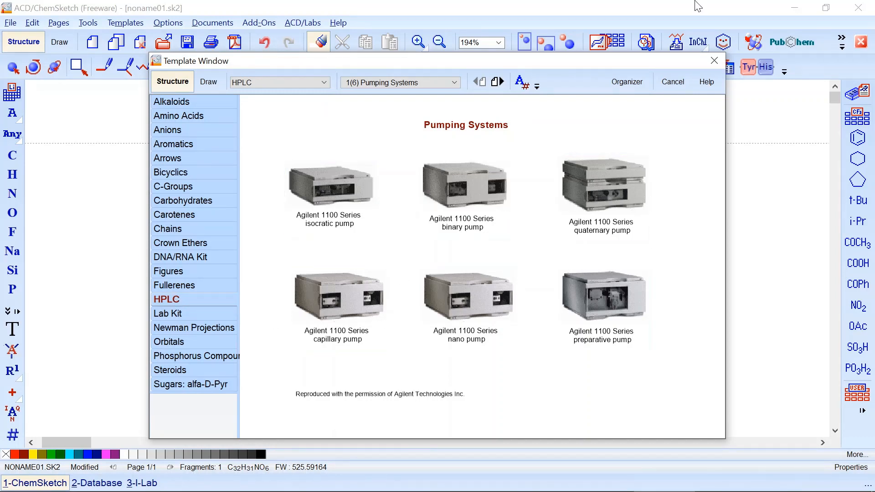
left_click(165, 314)
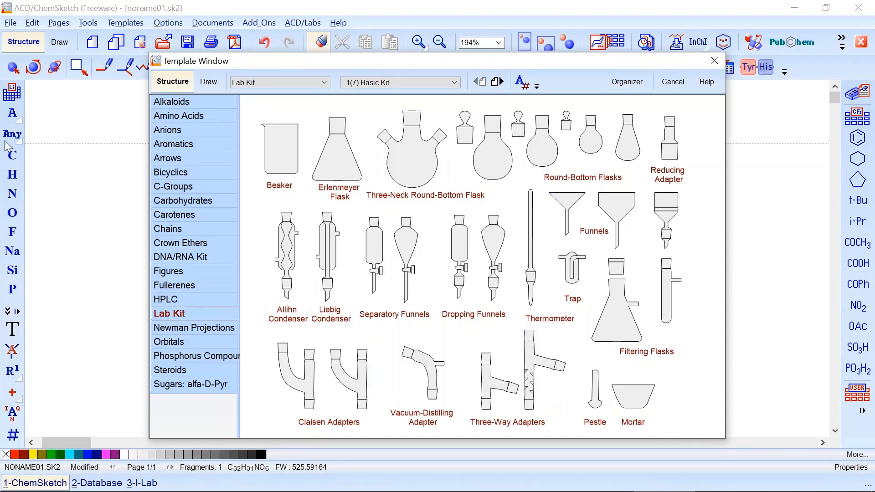
left_click(209, 328)
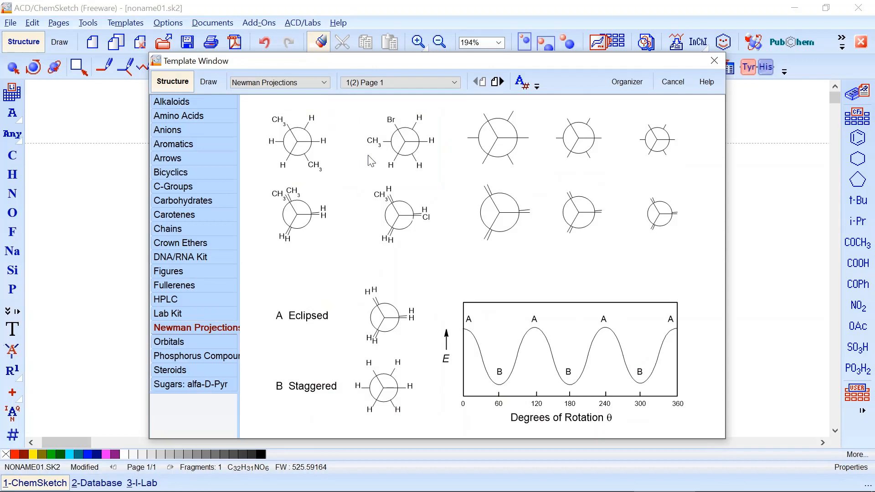
left_click(454, 82)
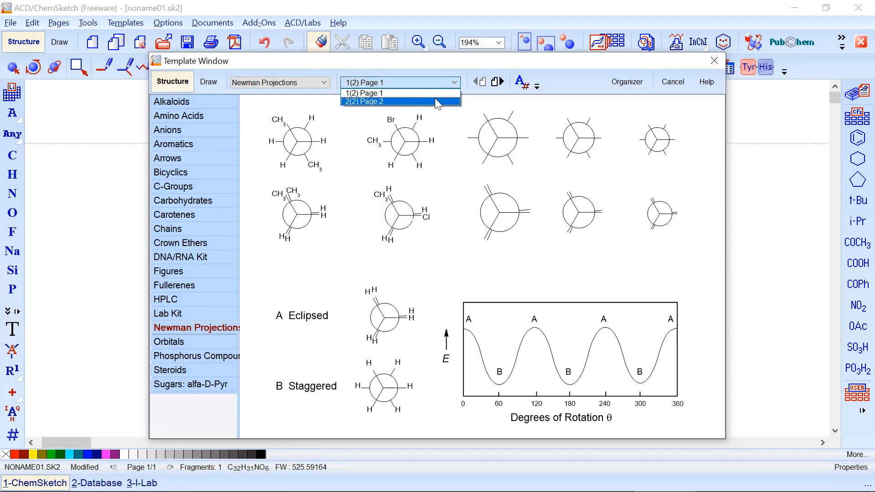
left_click(435, 98)
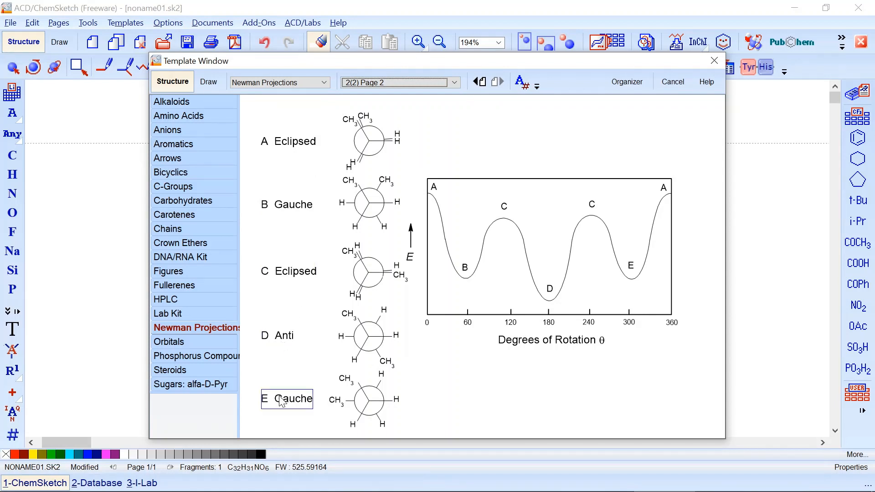
View the Large page of the Orbitals templates and the Phosphorus Compounds templates.
left_click(187, 343)
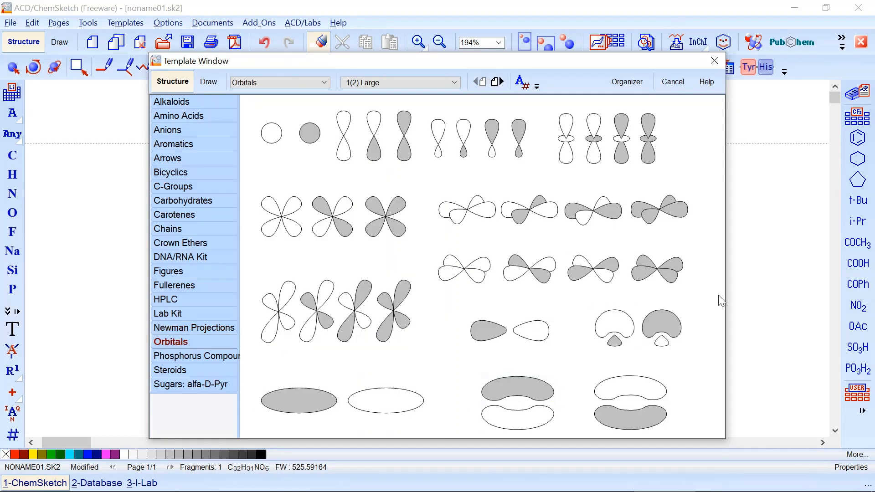
left_click(196, 357)
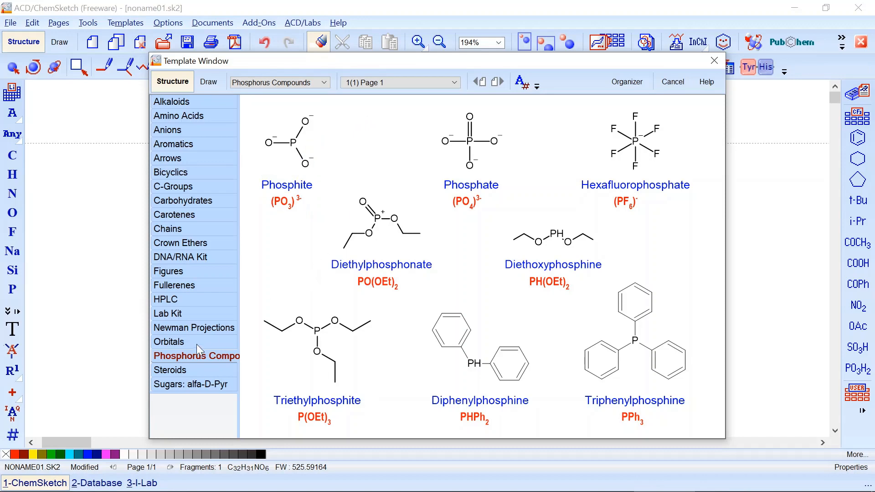
View the Steroids templates page by page, from the Steroids page through Page 2 and Page 3.
left_click(198, 373)
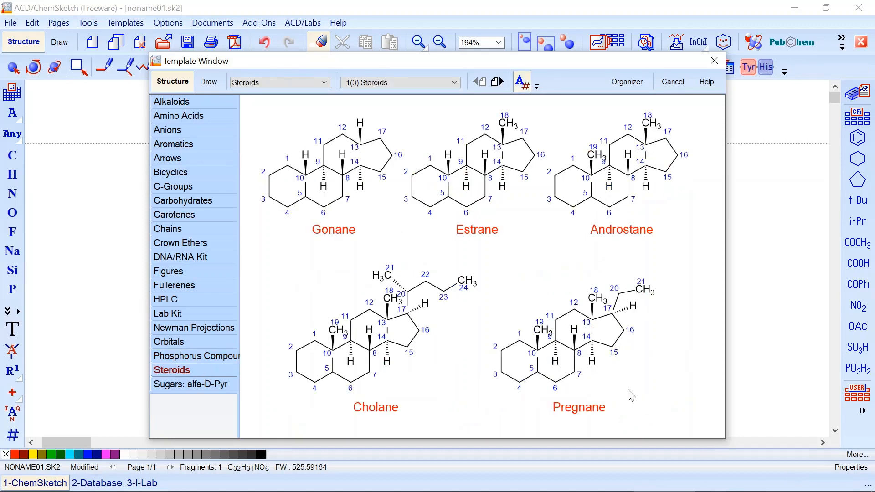
left_click(441, 83)
left_click(424, 98)
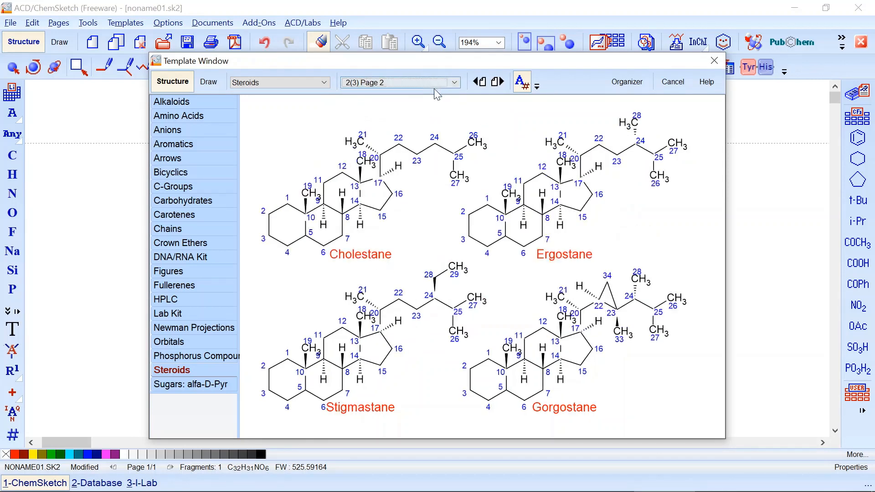
left_click(430, 83)
left_click(429, 101)
left_click(426, 84)
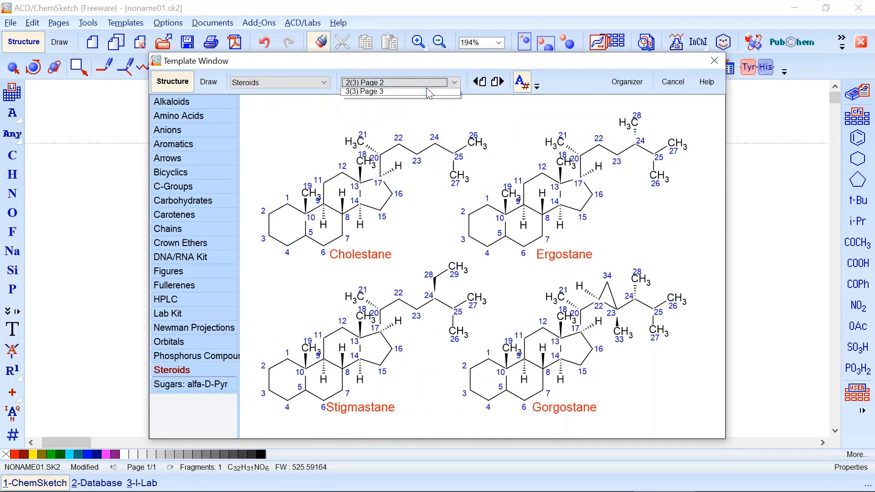
left_click(417, 107)
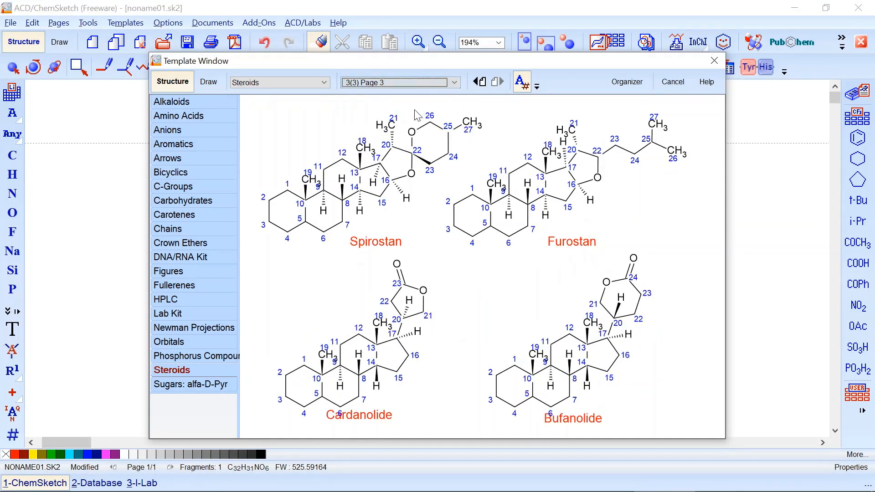
View the Haworth Formulae, Chair Presentations, Stereo Projections and Fisher Projections pages of the Sugars: alfa-D-Pyr templates.
left_click(188, 386)
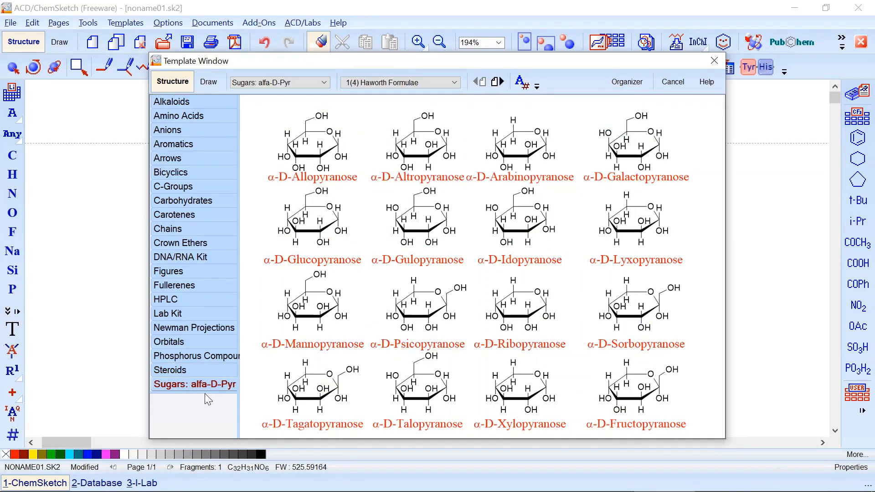
left_click(446, 84)
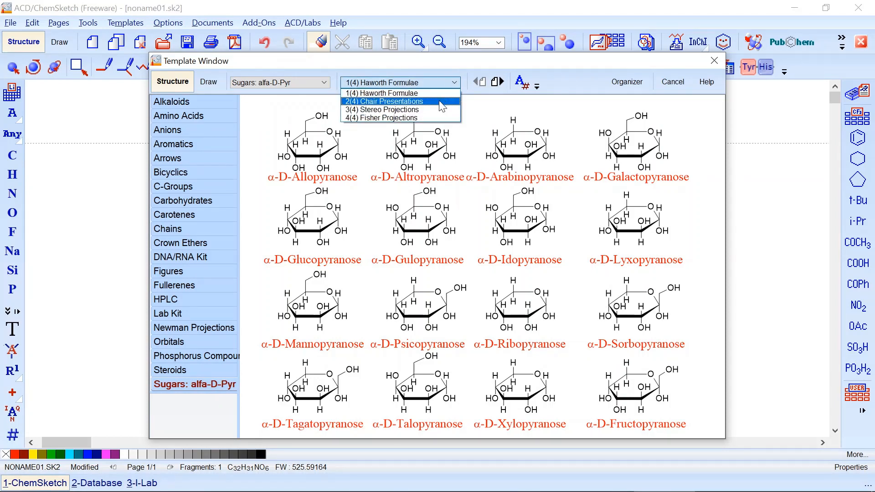
left_click(442, 102)
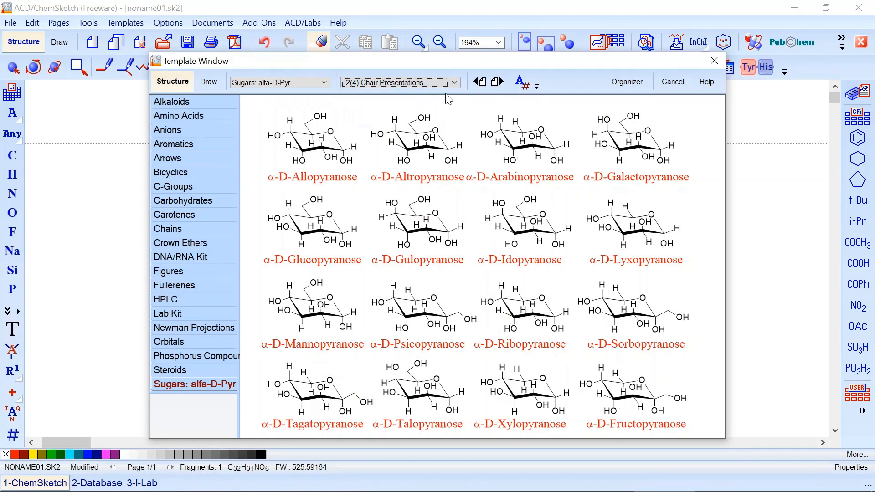
left_click(454, 83)
left_click(416, 110)
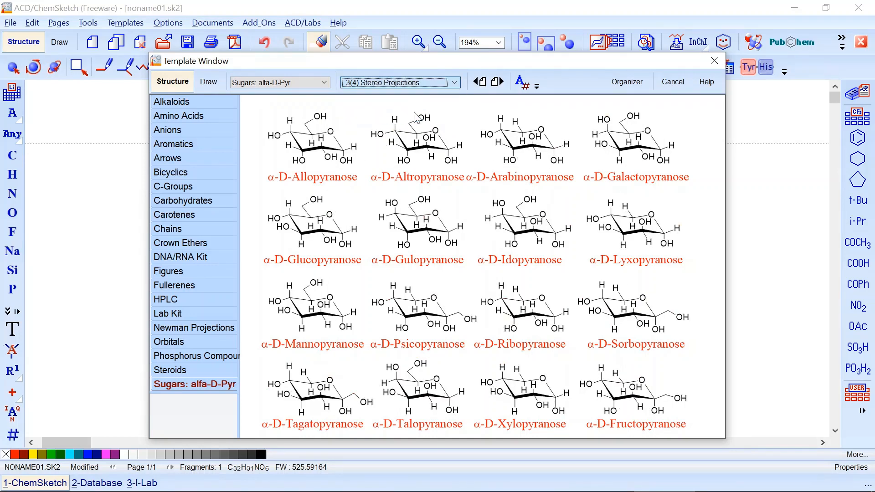
left_click(455, 86)
left_click(442, 121)
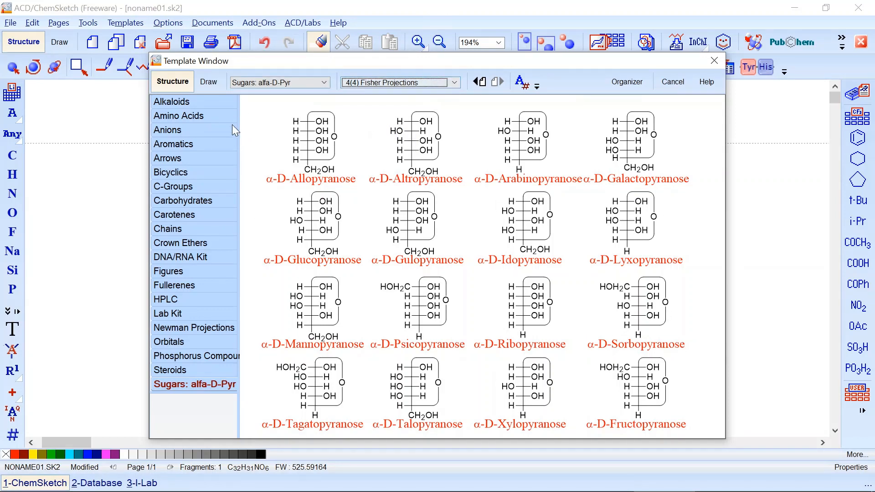
Return to the Alkaloids templates, review the standard template list in the organizer down to Vitamins, and close the template library.
left_click(176, 101)
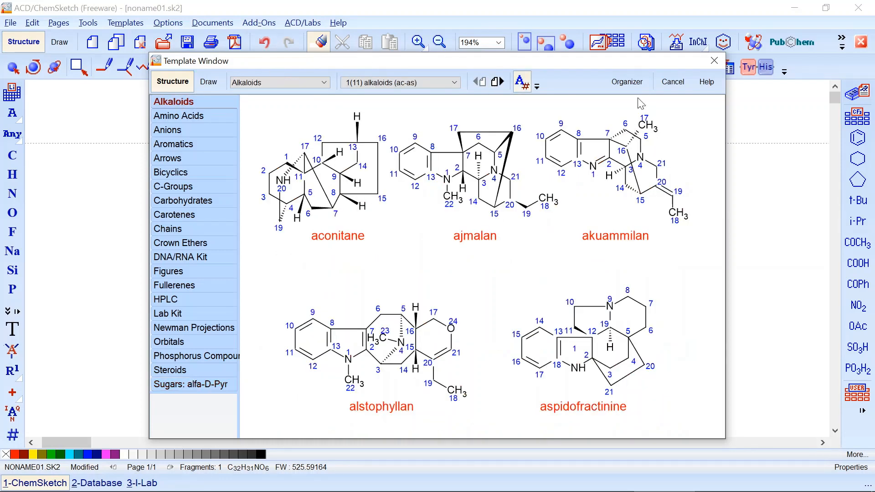
left_click(638, 91)
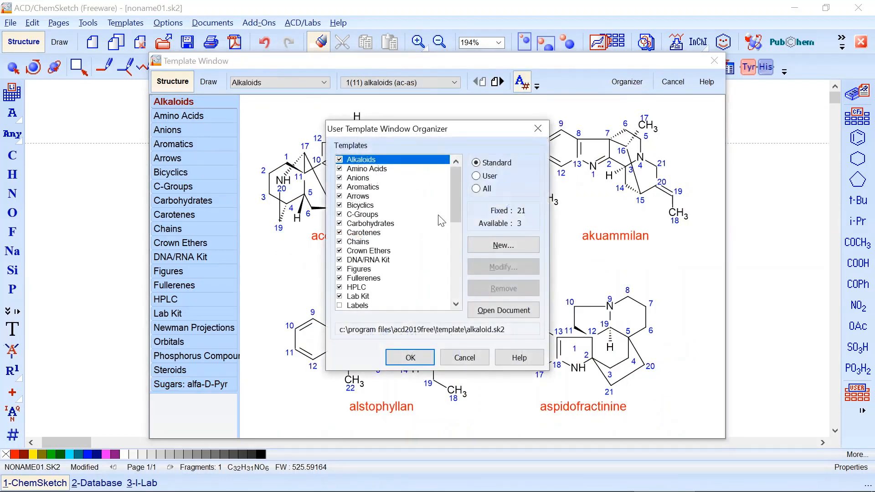
scroll(399, 233, "down", 5)
scroll(400, 234, "down", 6)
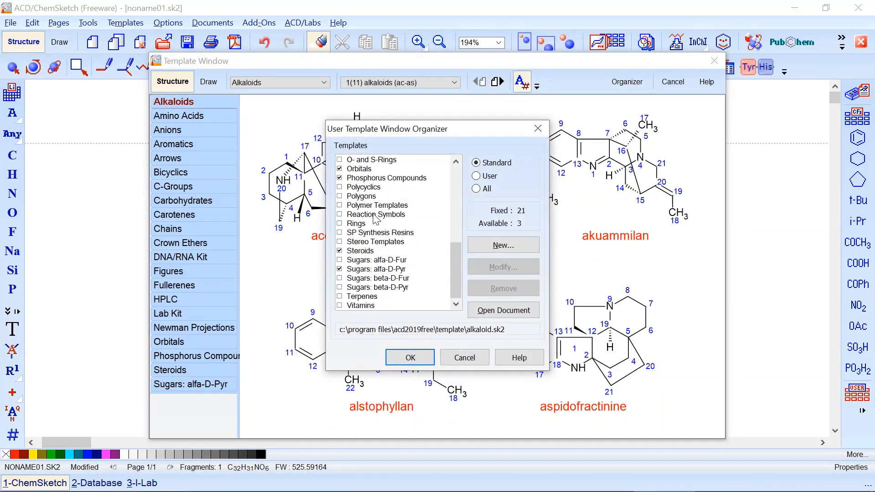
left_click(424, 364)
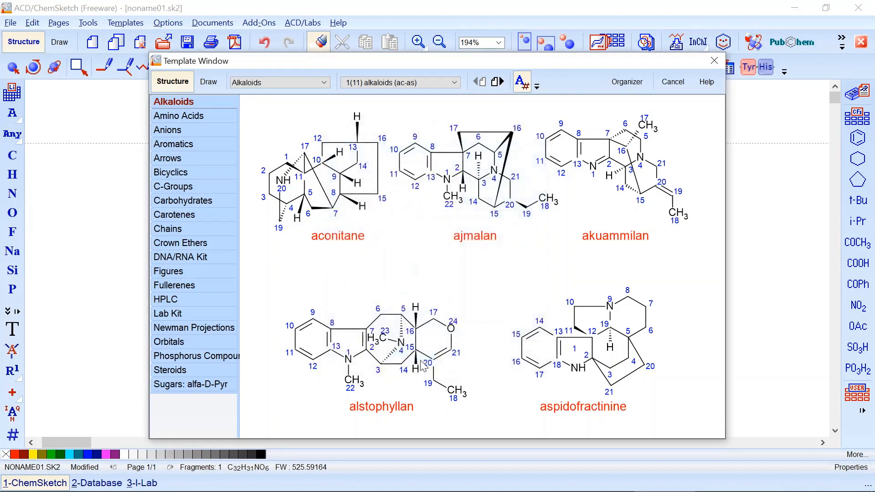
left_click(715, 61)
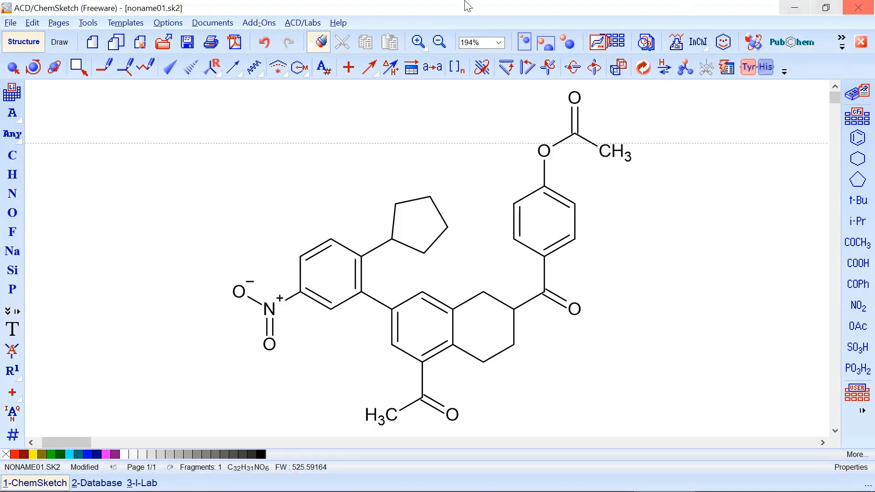
left_click(649, 47)
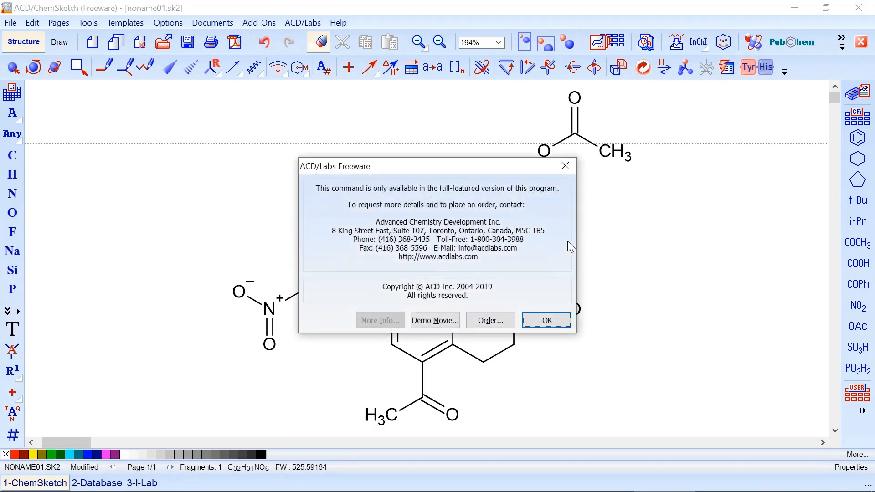
left_click(566, 166)
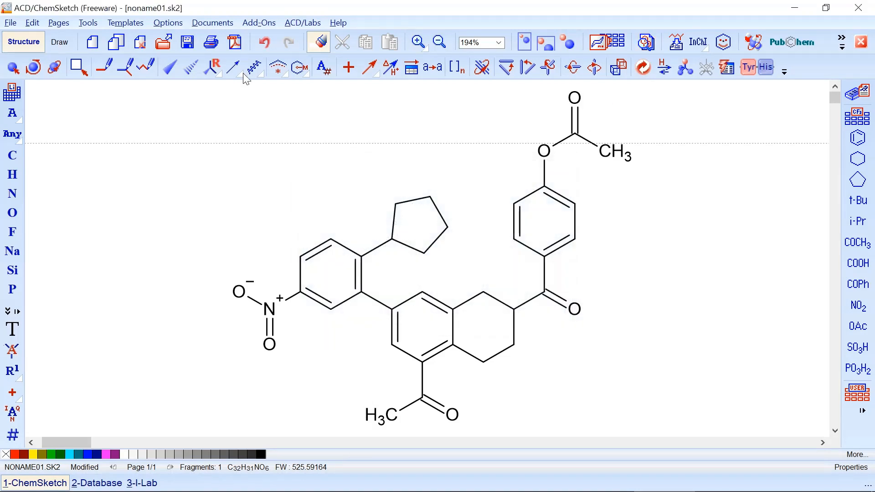
left_click(676, 45)
left_click(443, 332)
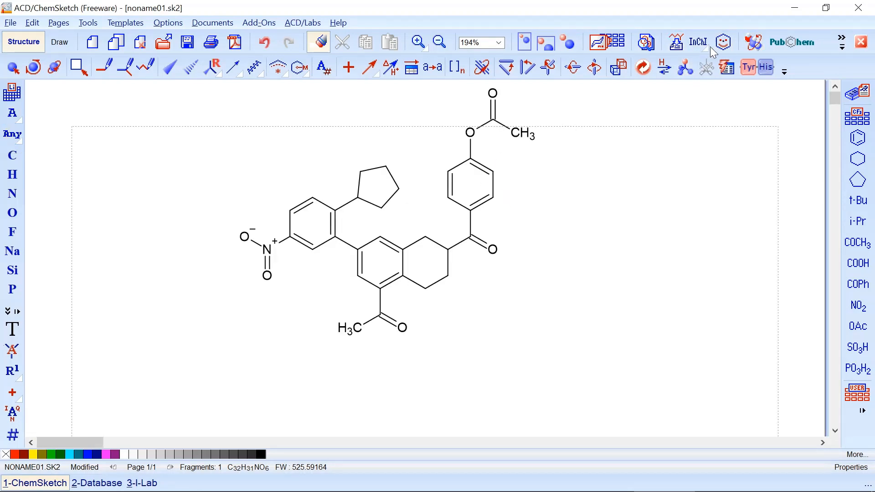
Generate the SMILES notation of the molecule below the structure.
left_click(722, 46)
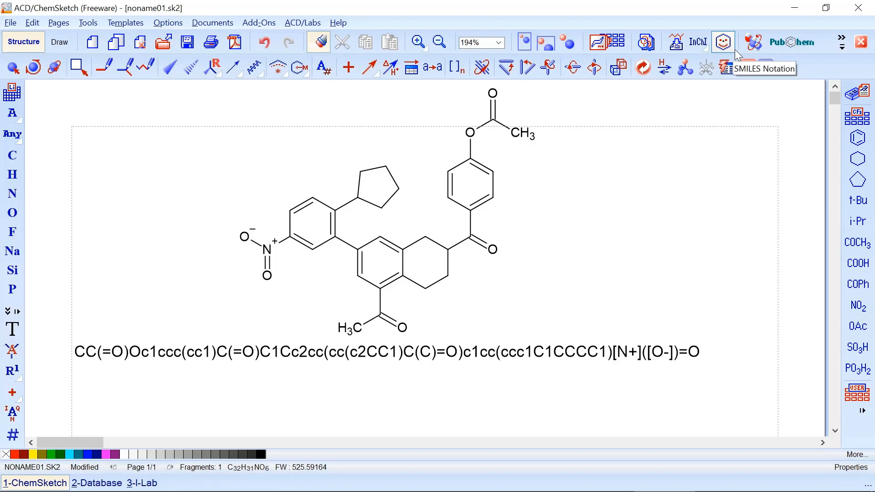
Add a text note reading "simplified molecular input line entry system" in the empty area beside the cyclopentyl ring.
left_click(18, 331)
left_click(103, 165)
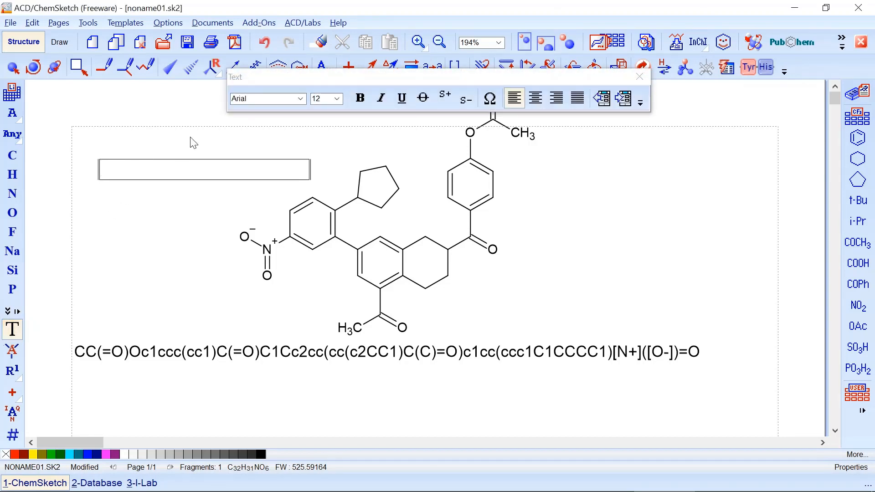
type("simplifi")
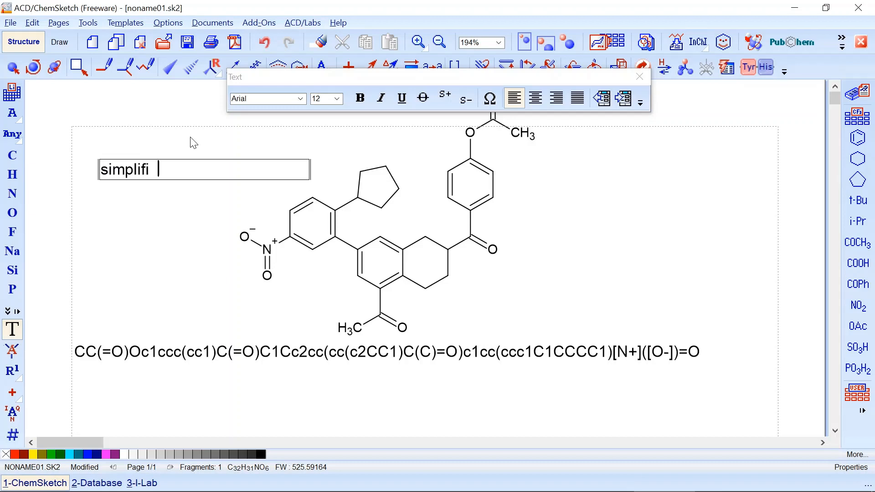
type("ed molecular")
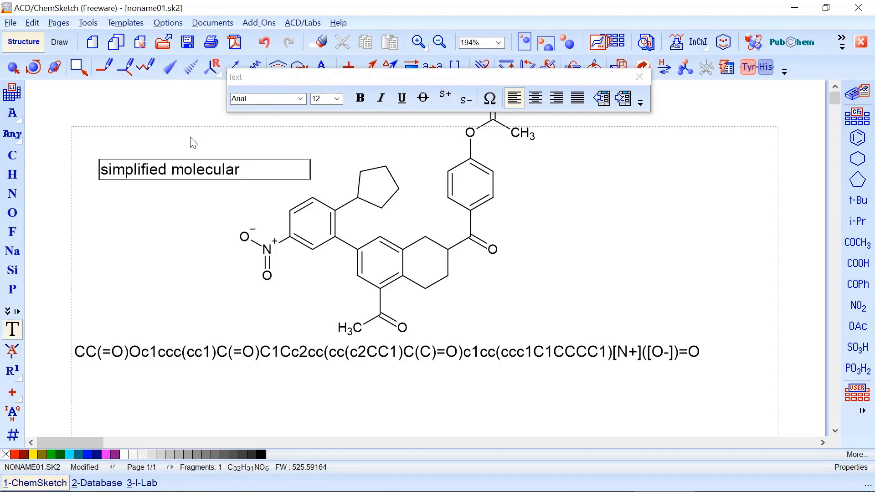
type("input line ")
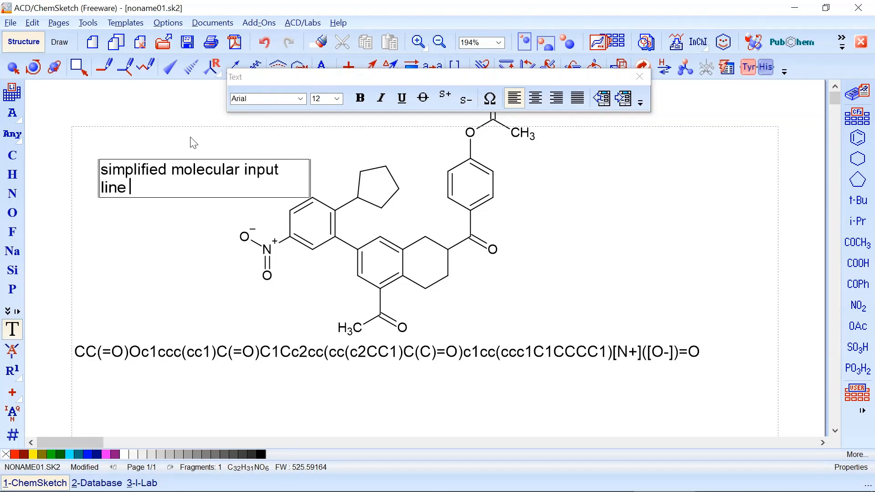
type("entry system")
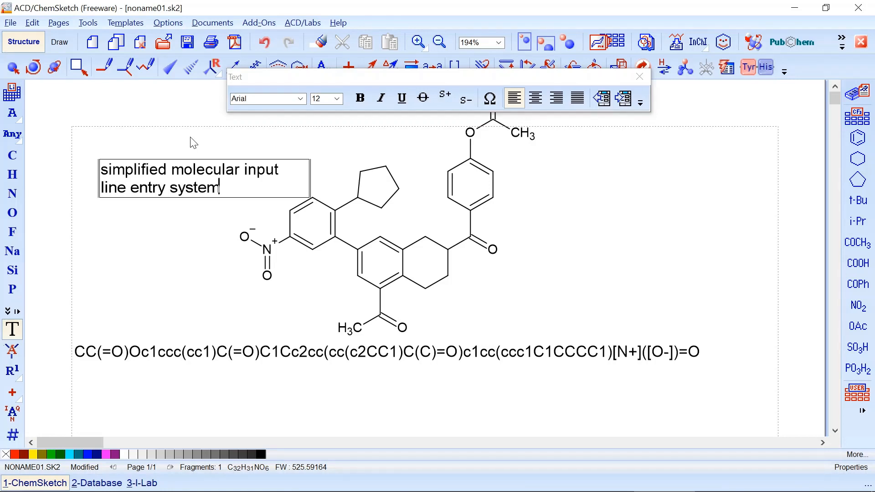
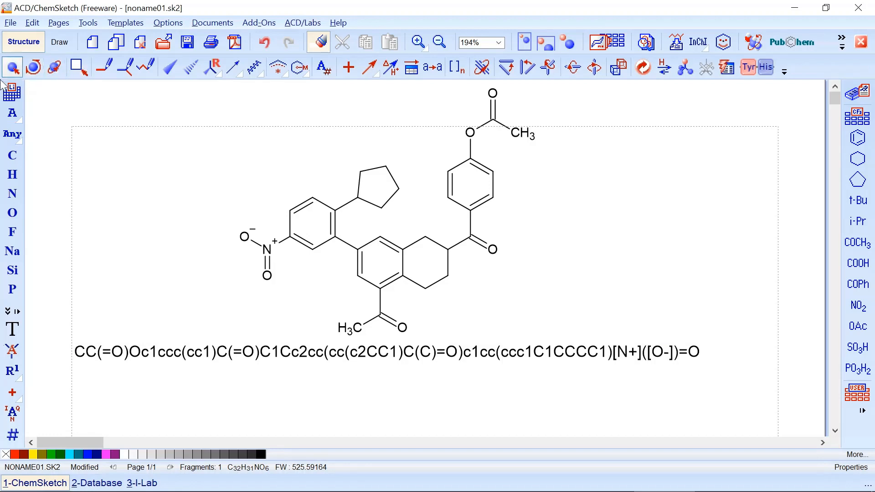
Delete the whole molecule and the SMILES notation line below it from the page.
left_click(25, 66)
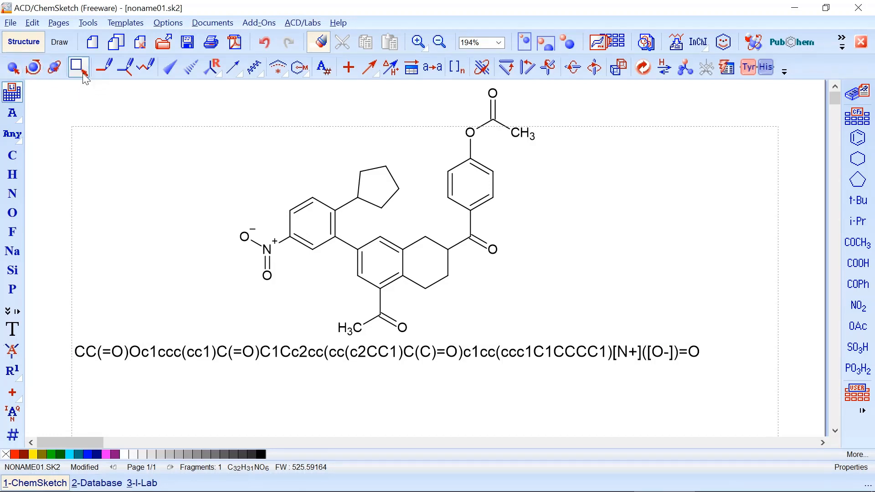
left_click(13, 68)
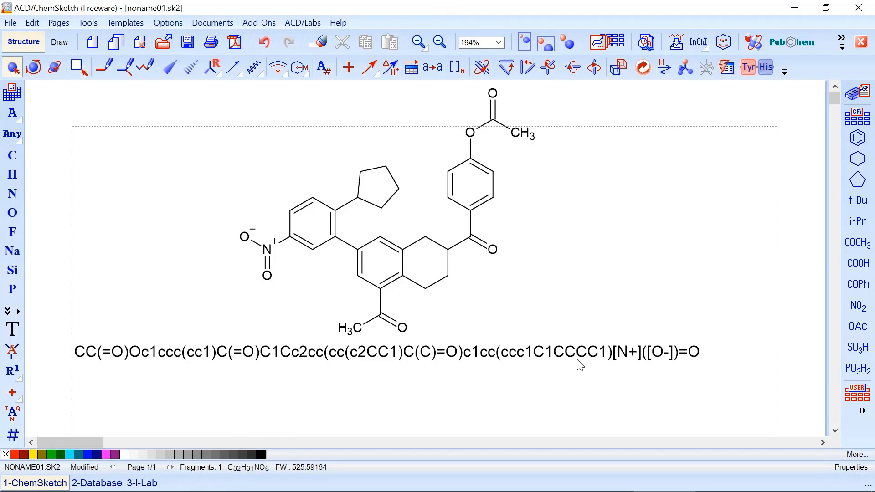
left_click_drag(772, 382, 57, 72)
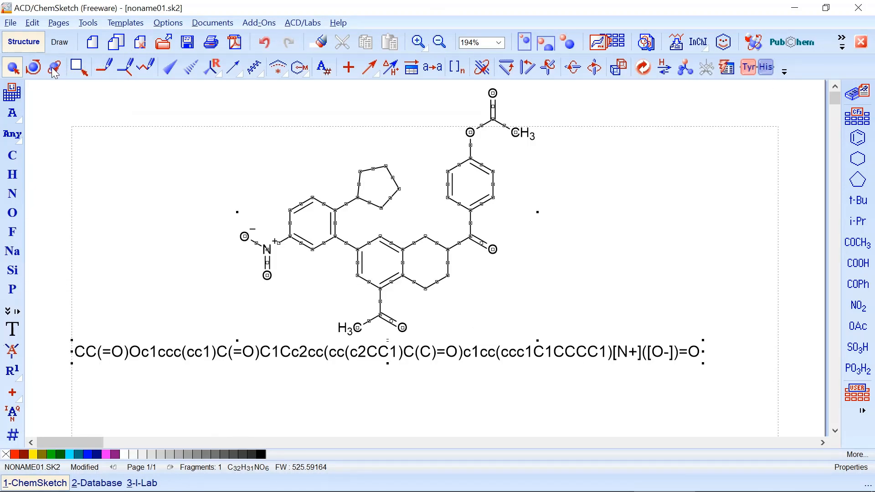
left_click(311, 43)
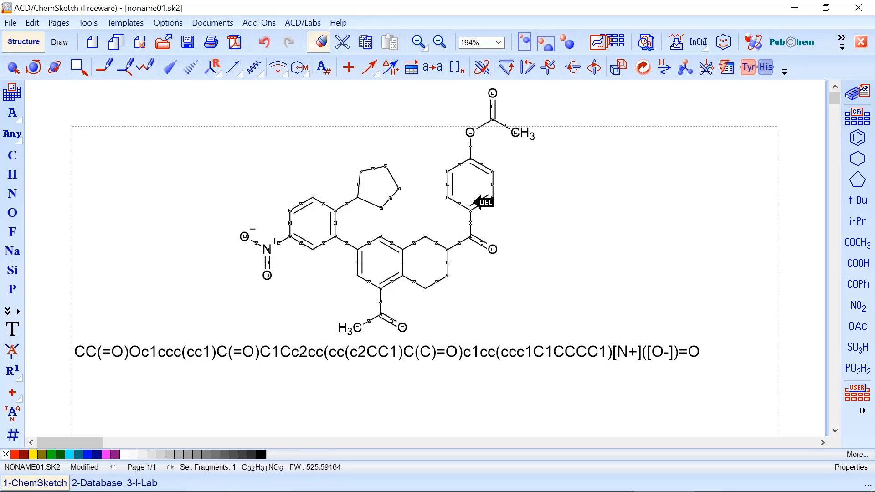
left_click(477, 207)
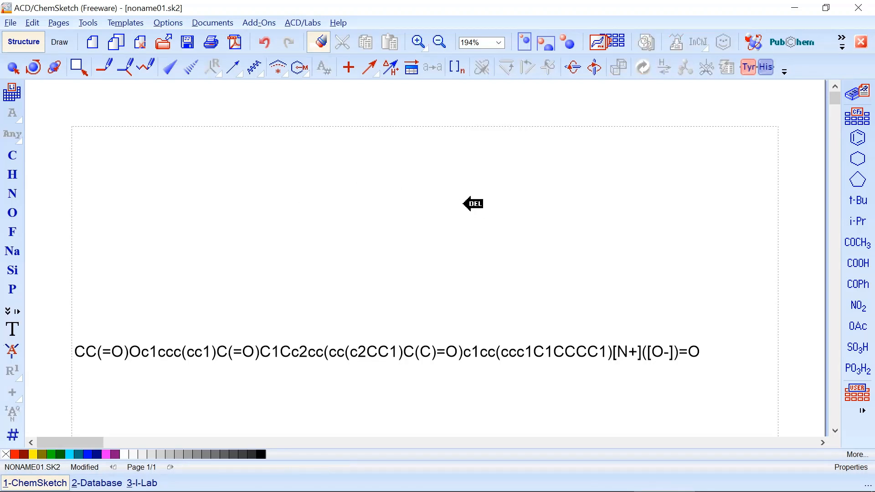
left_click(369, 356)
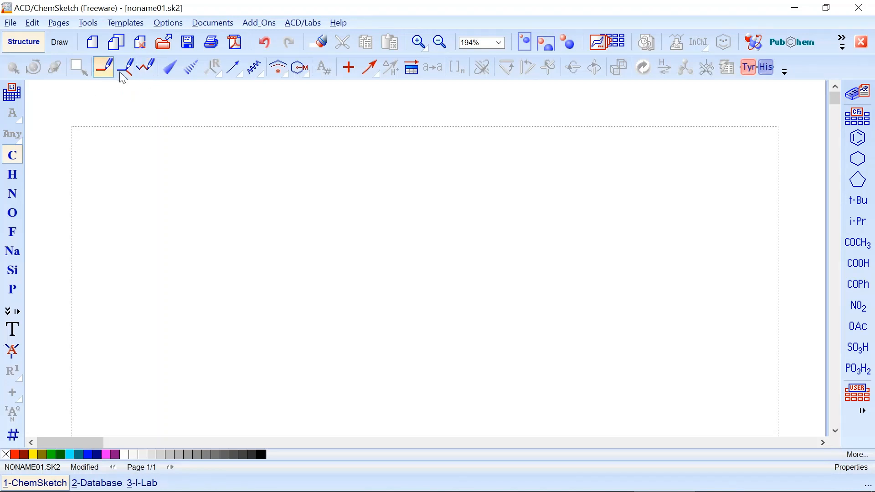
Draw a horizontal two-carbon single bond and place a separate lone carbon atom (CH4) in the middle of the page.
left_click(132, 223)
left_click_drag(203, 230, 209, 232)
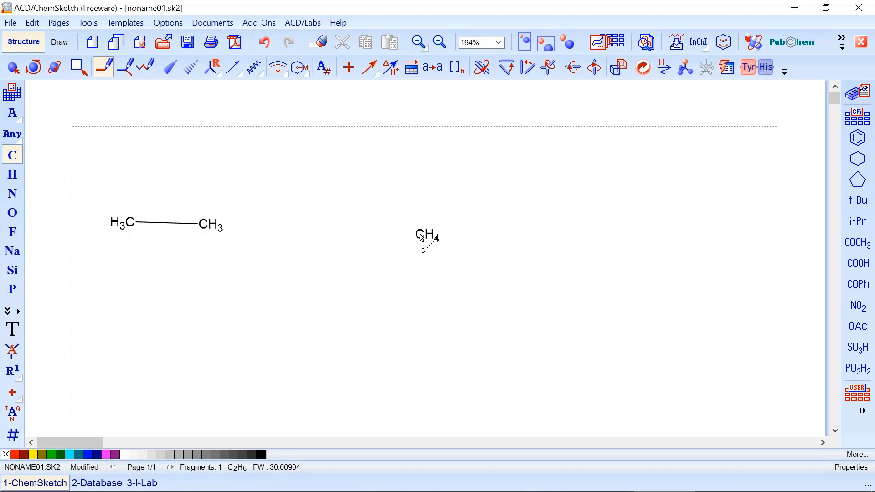
left_click(422, 236)
Place a carbon atom beside the lone CH4 and draw four single bonds from it to form a four-methyl branched structure.
left_click(552, 234)
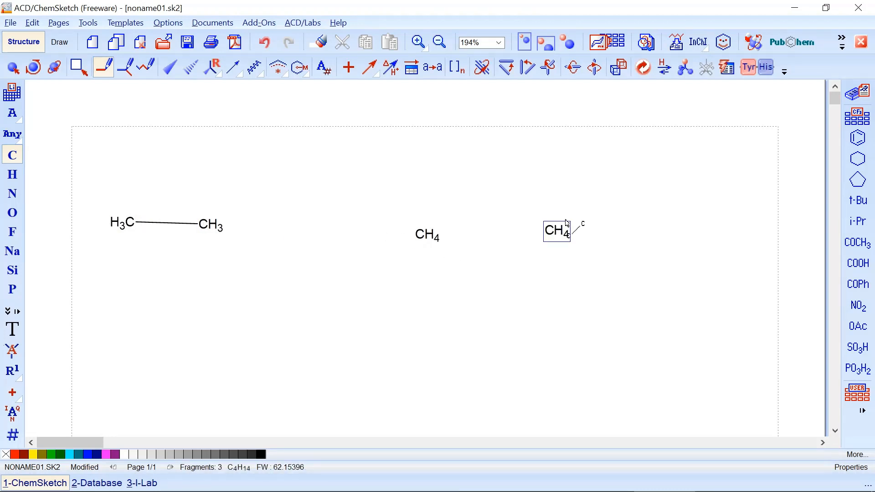
left_click_drag(552, 231, 553, 180)
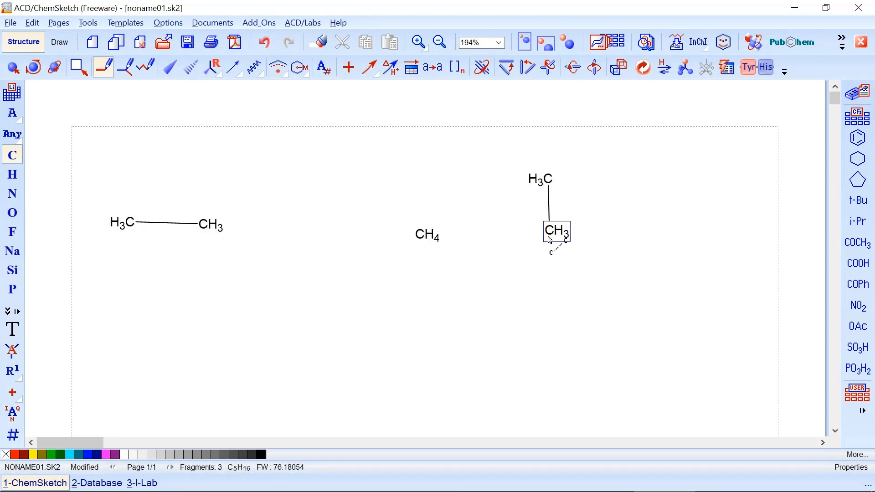
mouse_move(478, 275)
left_mouse_down()
mouse_move(550, 231)
mouse_move(647, 289)
left_mouse_up()
left_click_drag(552, 231, 617, 186)
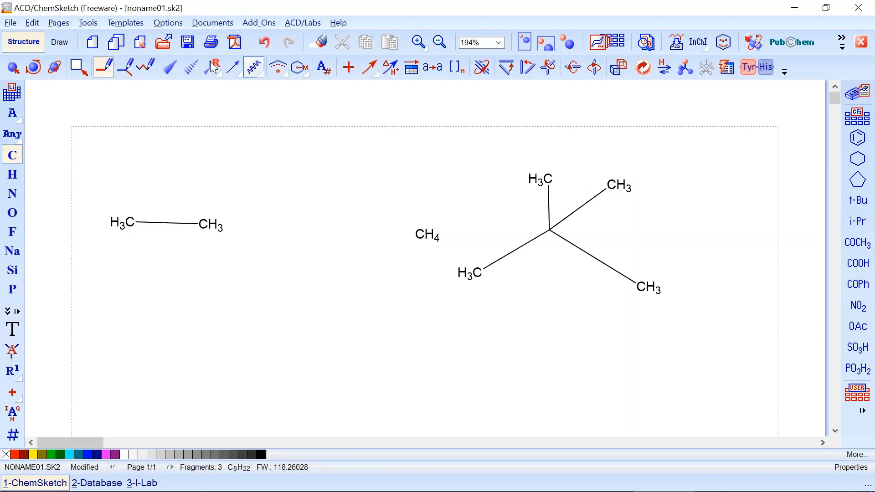
Select the four-branched structure with the rectangular selection and apply Clean Structure to it.
left_click(79, 68)
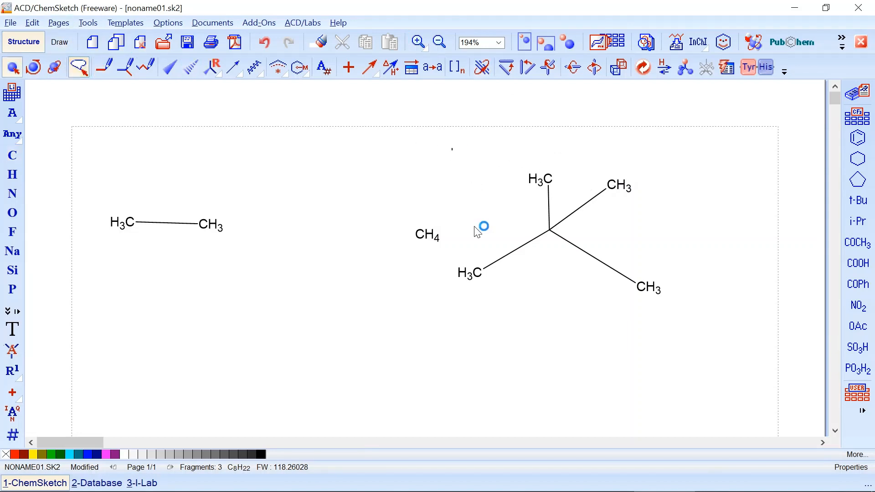
left_click(78, 67)
left_click_drag(461, 135, 734, 319)
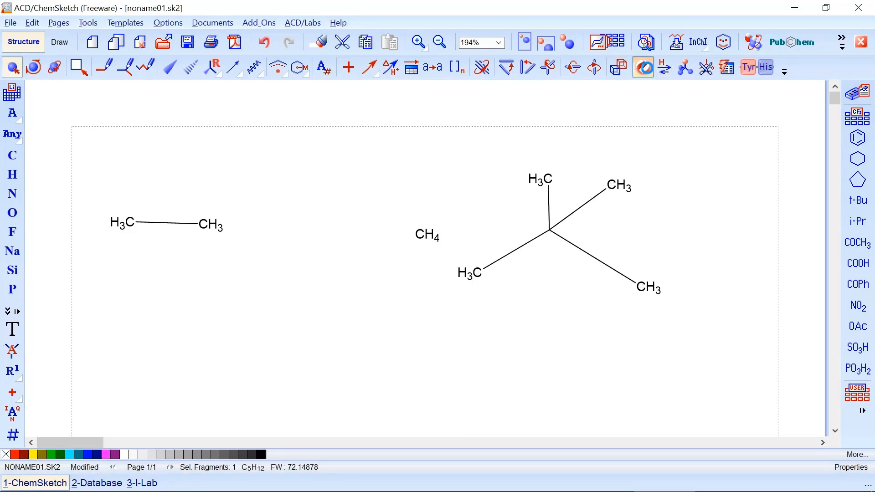
left_click(643, 67)
left_click(638, 76)
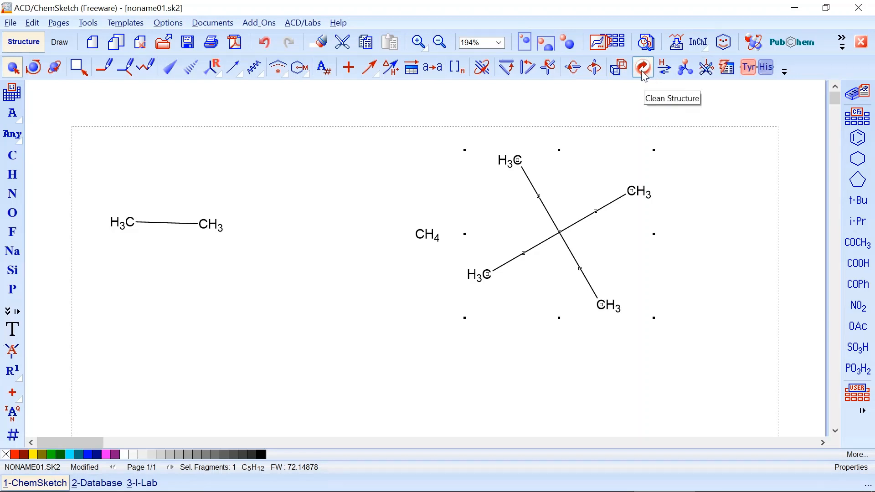
left_click(655, 219)
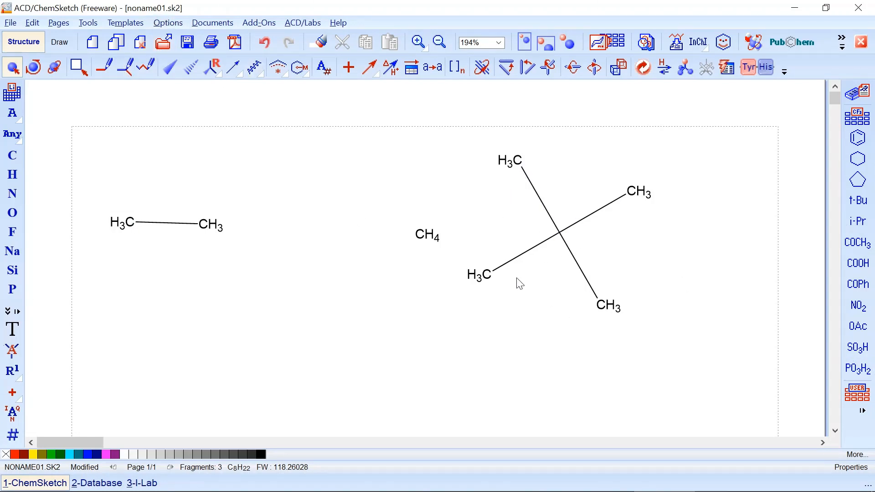
Draw a continuous five-carbon chain below the two-carbon structure and apply Clean Structure to it.
left_click(125, 73)
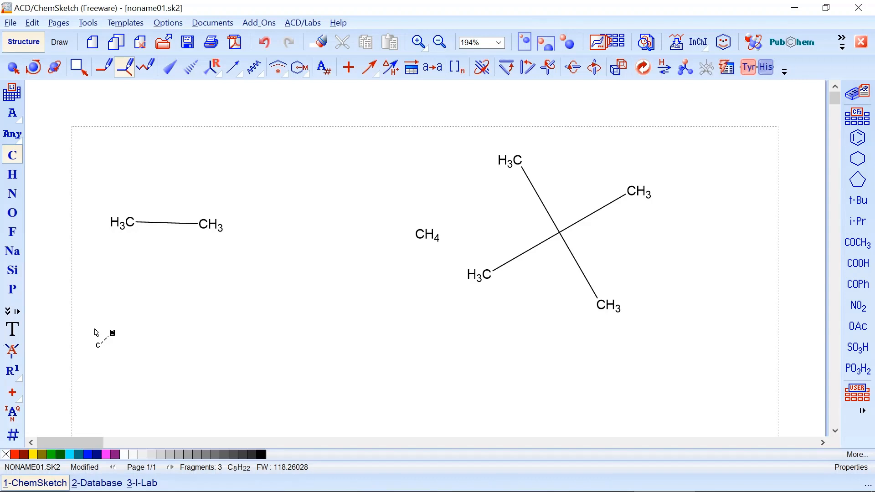
left_click(97, 331)
left_click_drag(110, 334, 394, 338)
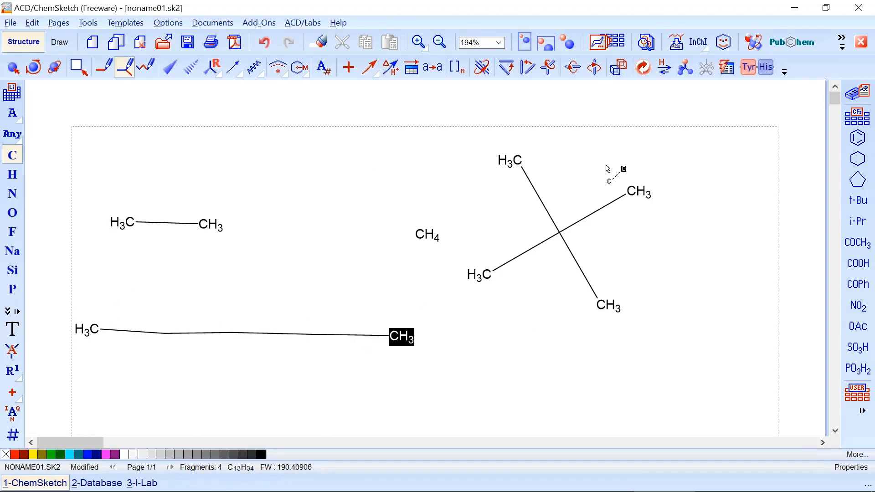
left_click(74, 70)
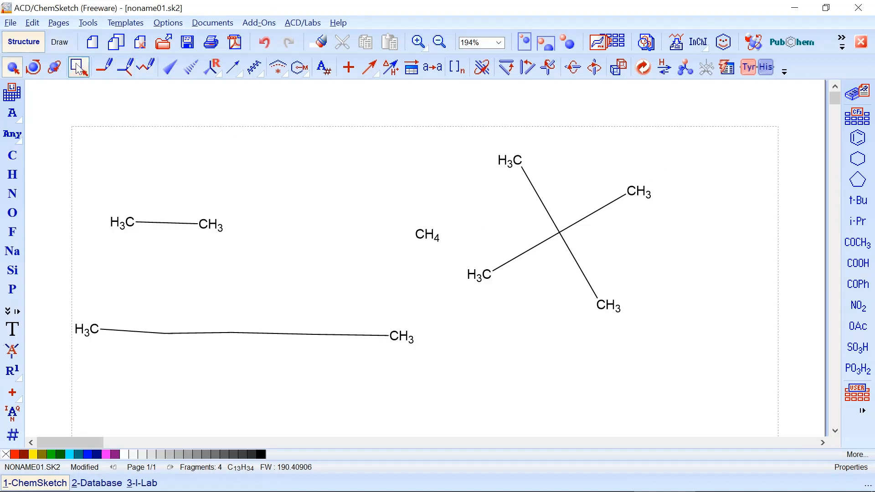
left_click_drag(78, 285, 449, 426)
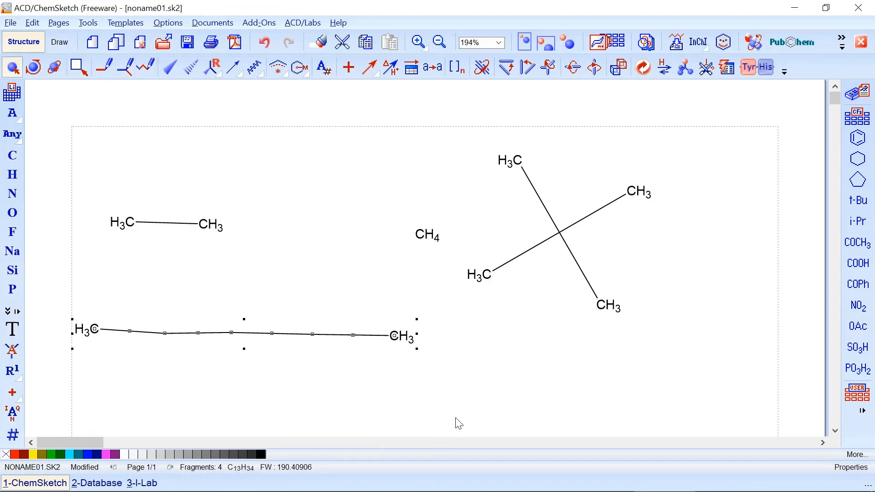
left_click(643, 68)
left_click(605, 373)
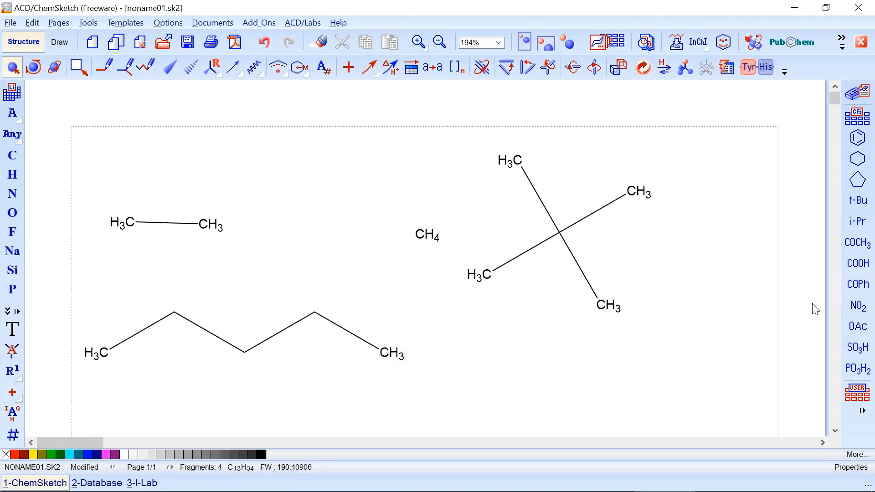
Draw a seven-carbon zigzag chain above the two-carbon structure with the chain drawing tool.
left_click(146, 69)
left_click(96, 152)
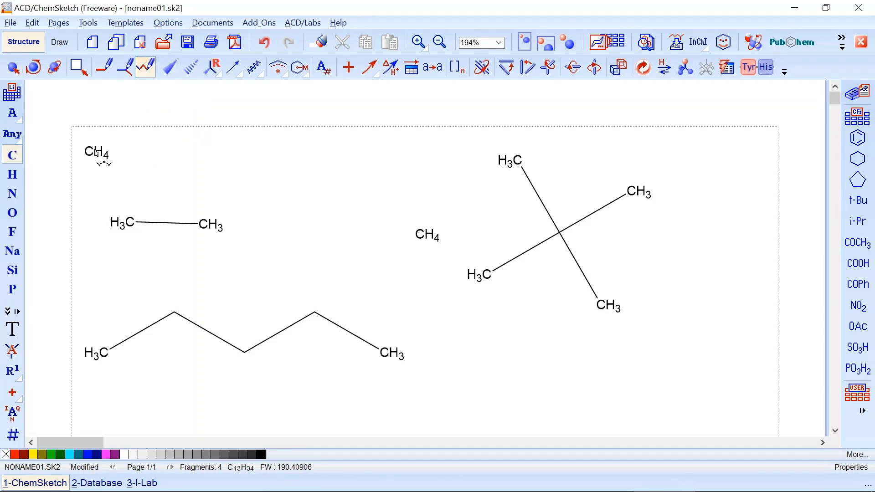
mouse_move(96, 153)
left_mouse_down()
mouse_move(195, 176)
mouse_move(242, 168)
mouse_move(395, 176)
mouse_move(470, 163)
mouse_move(384, 171)
mouse_move(239, 139)
mouse_move(250, 191)
mouse_move(313, 220)
mouse_move(385, 287)
mouse_move(666, 393)
mouse_move(786, 403)
mouse_move(623, 360)
mouse_move(331, 241)
mouse_move(235, 188)
mouse_move(206, 195)
left_mouse_up()
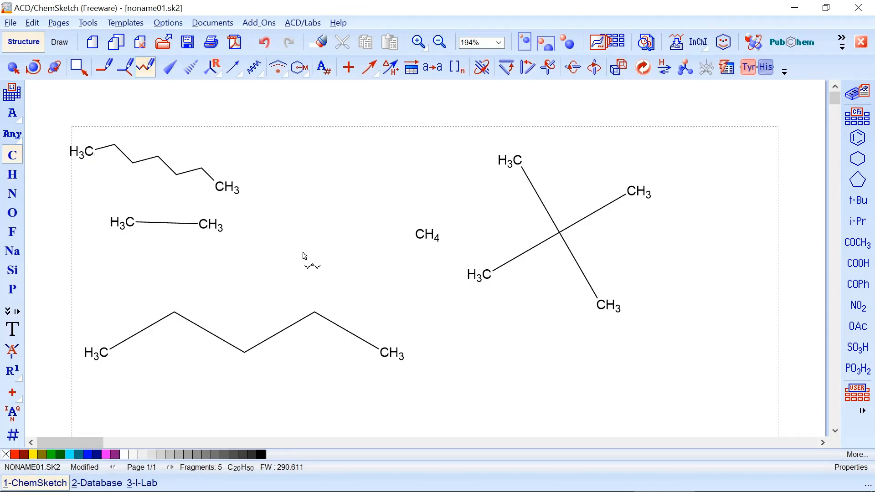
Delete the three carbon chains and the lone CH4, keeping only the four-branched structure.
left_click(83, 66)
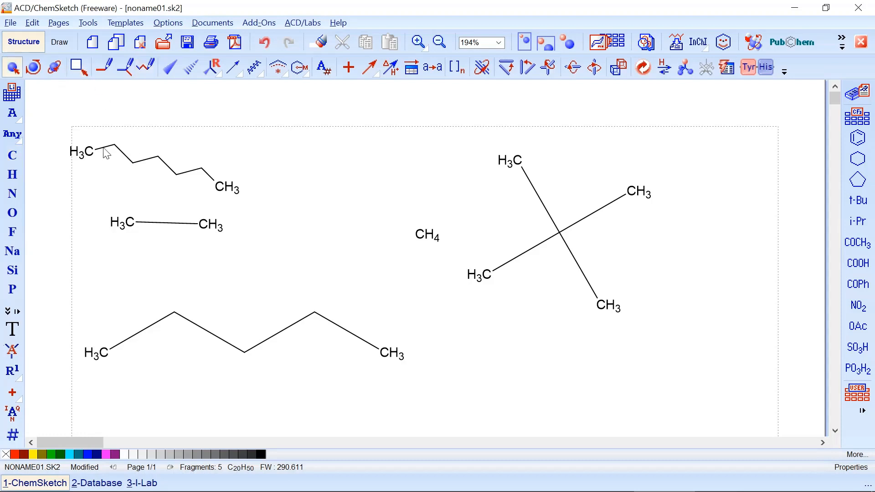
mouse_move(64, 129)
left_mouse_down()
mouse_move(73, 214)
mouse_move(251, 406)
mouse_move(439, 407)
mouse_move(477, 397)
mouse_move(455, 405)
left_mouse_up()
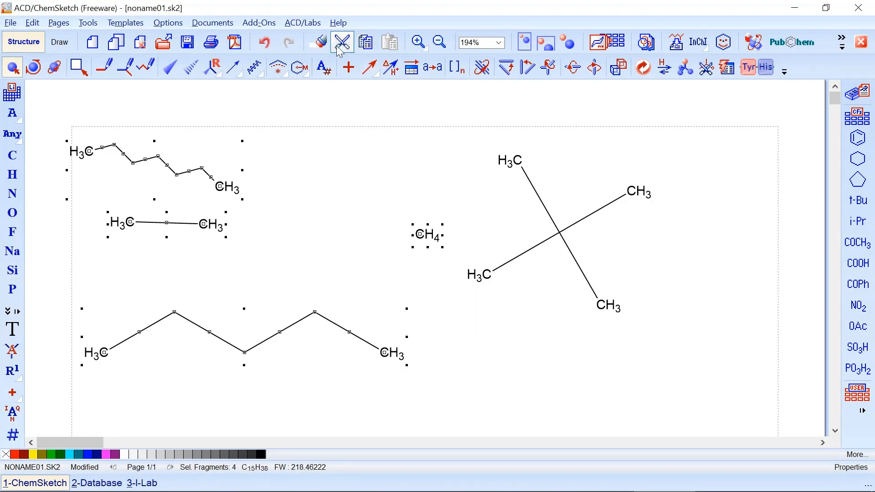
left_click(321, 42)
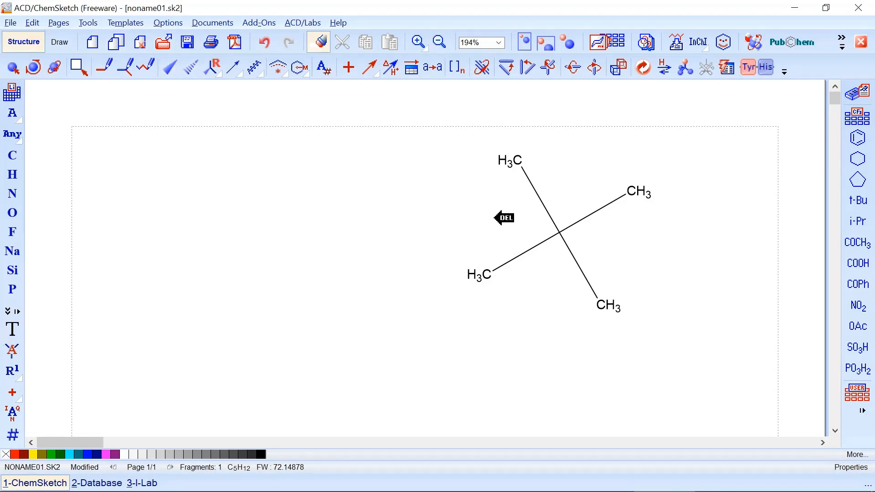
Replace the two upper methyl branches of the central carbon with one solid wedge bond and one hashed wedge bond.
left_click(538, 195)
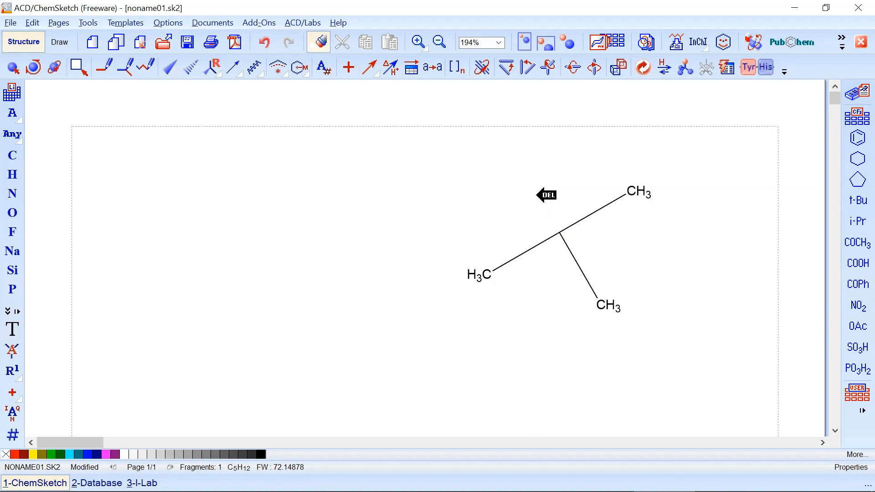
left_click(604, 210)
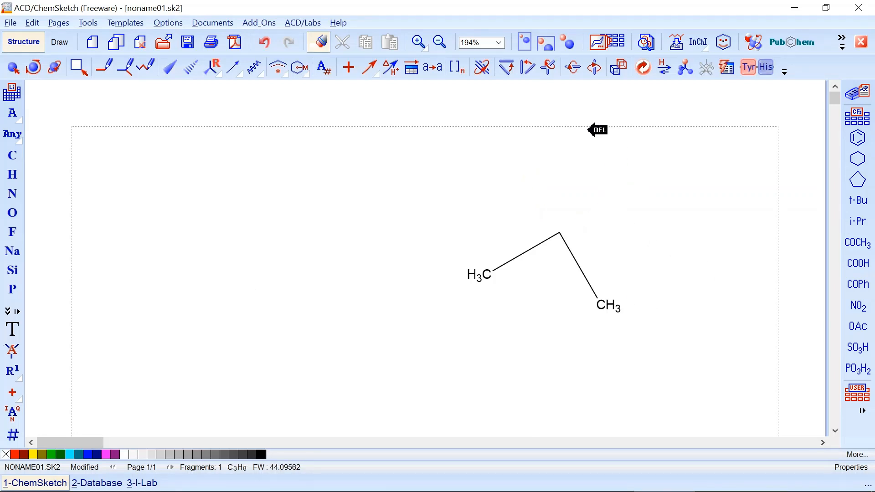
left_click(178, 73)
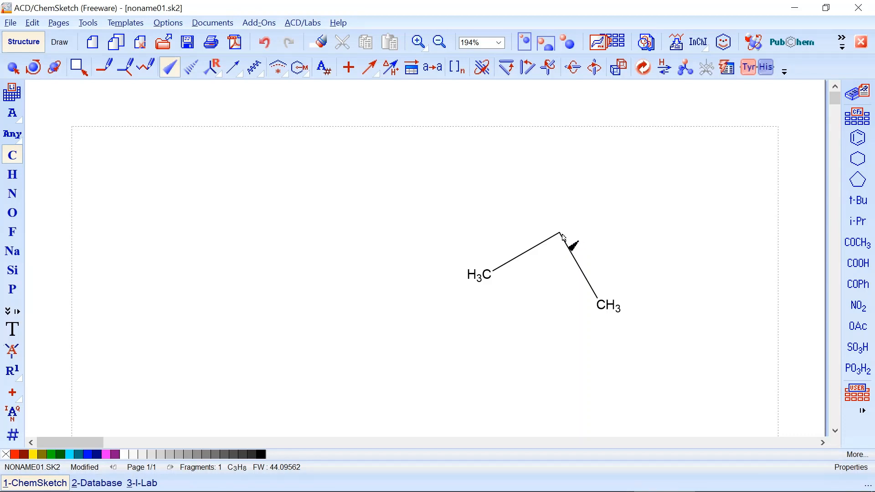
mouse_move(563, 238)
left_mouse_down()
mouse_move(542, 192)
mouse_move(549, 177)
left_mouse_up()
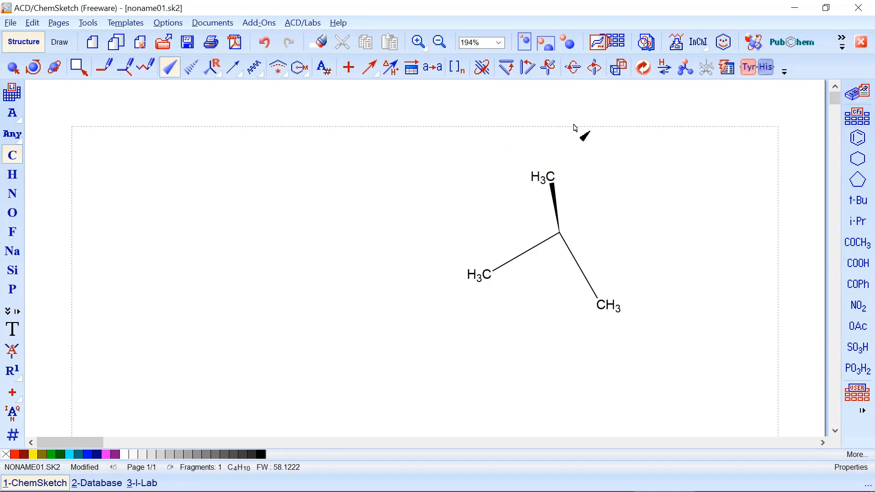
left_click(191, 67)
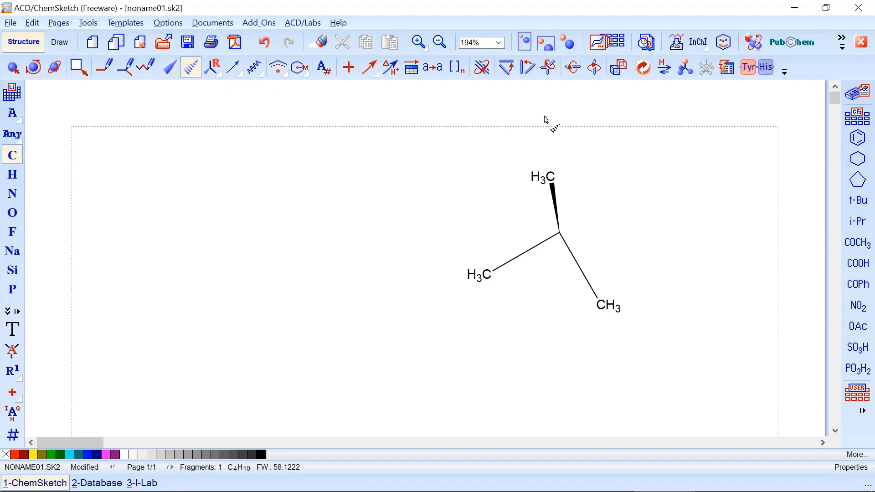
left_click_drag(558, 238, 660, 211)
Select the structure with the wedge bonds using the rectangular selection and apply Clean Structure to it.
left_click(82, 71)
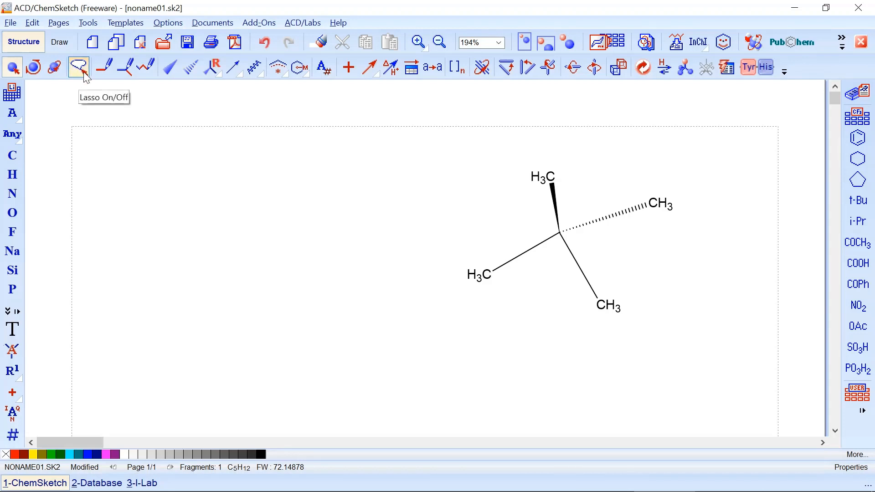
left_click(84, 73)
left_click_drag(437, 143, 743, 370)
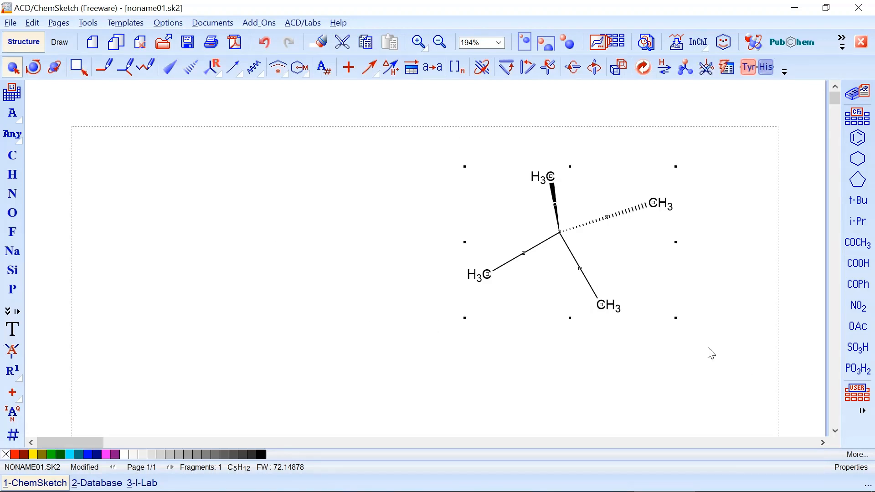
left_click(638, 71)
left_click(744, 381)
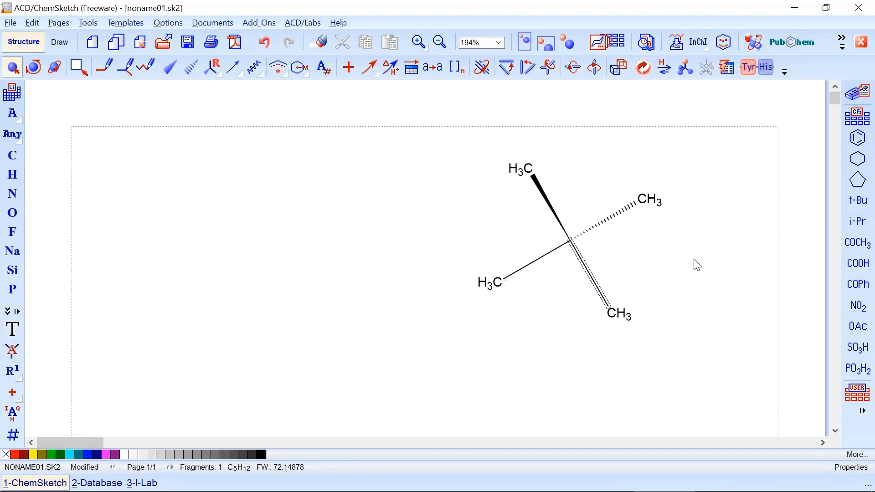
left_click_drag(221, 76, 226, 101)
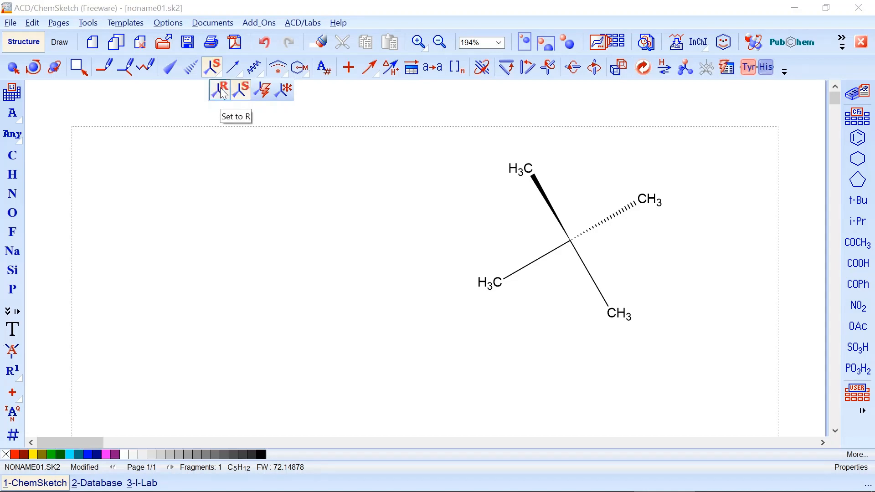
left_click(277, 91)
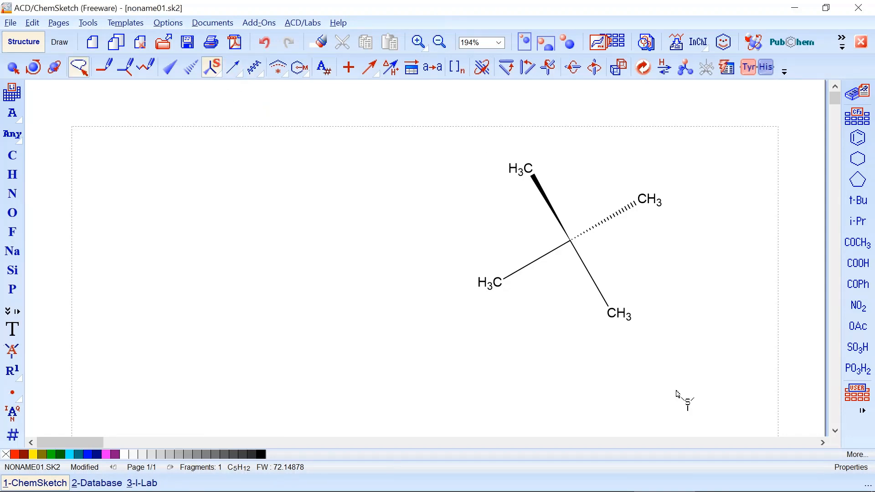
mouse_move(240, 74)
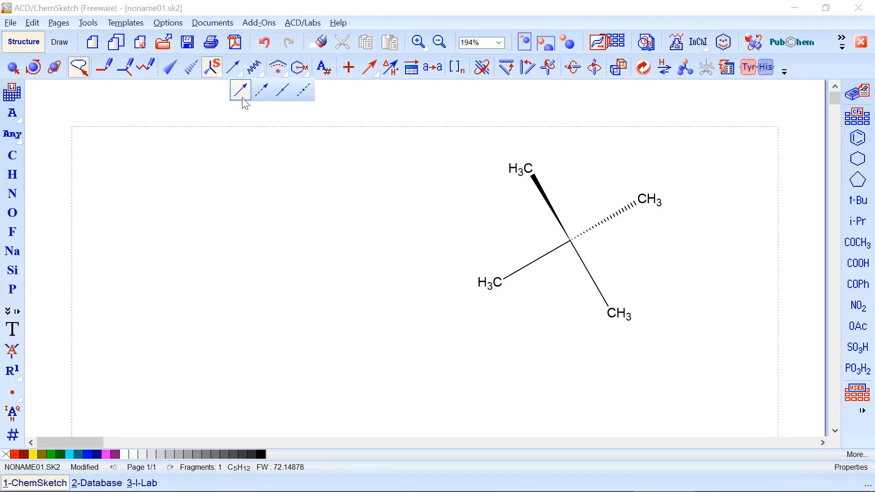
left_click(255, 69)
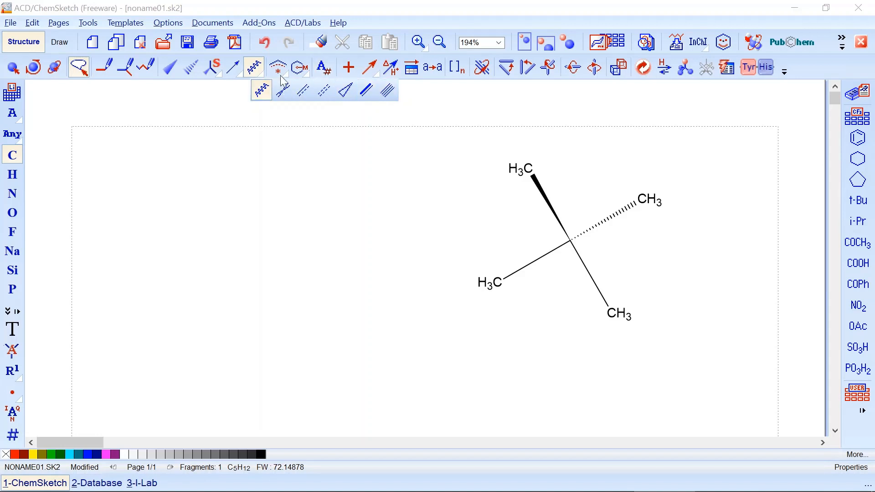
Try to add a delocalization curve to the branched structure with the wedge bonds.
left_click(300, 69)
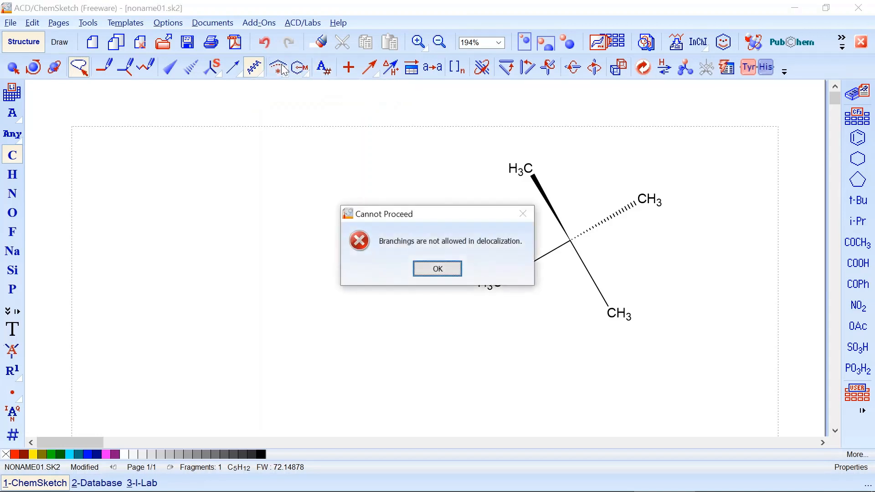
left_click(438, 269)
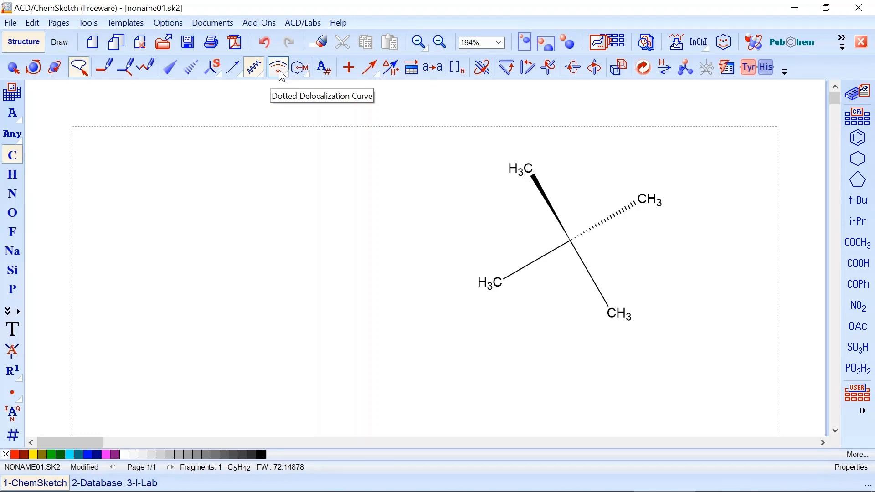
left_click(280, 72)
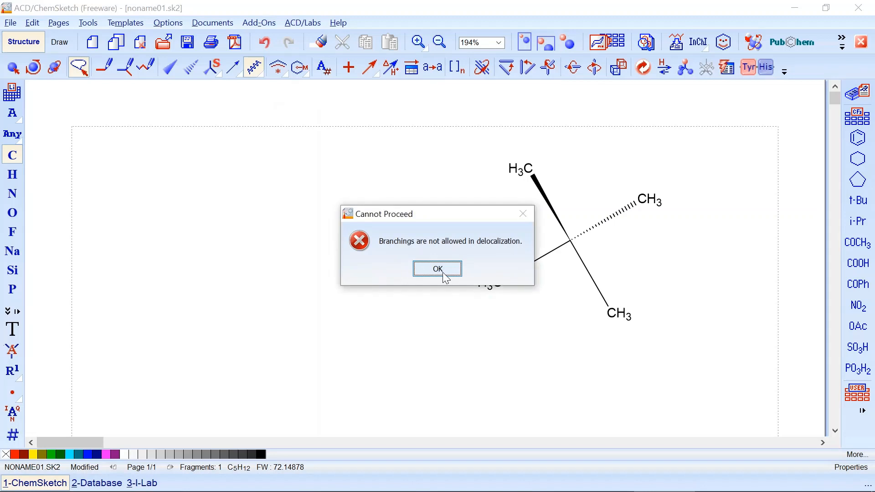
left_click(451, 269)
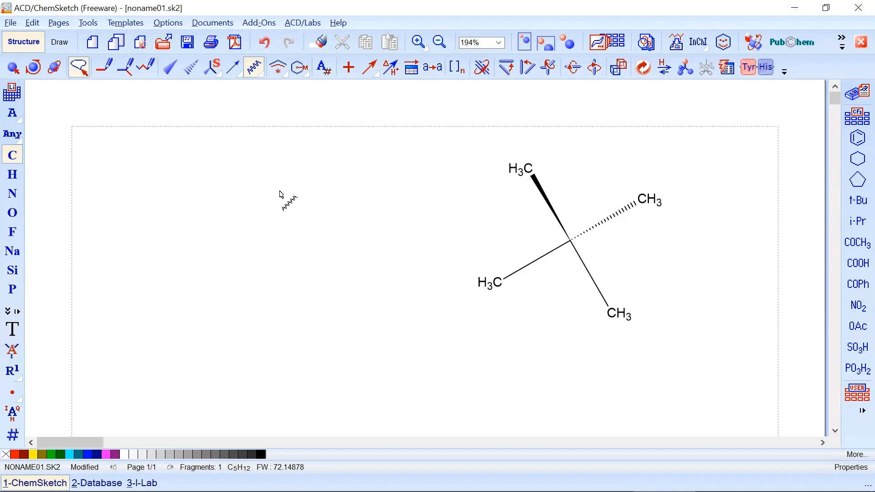
Place a cyclohexane ring beside the branched structure and delete its atoms and bonds down to a three-carbon chain.
left_click(858, 161)
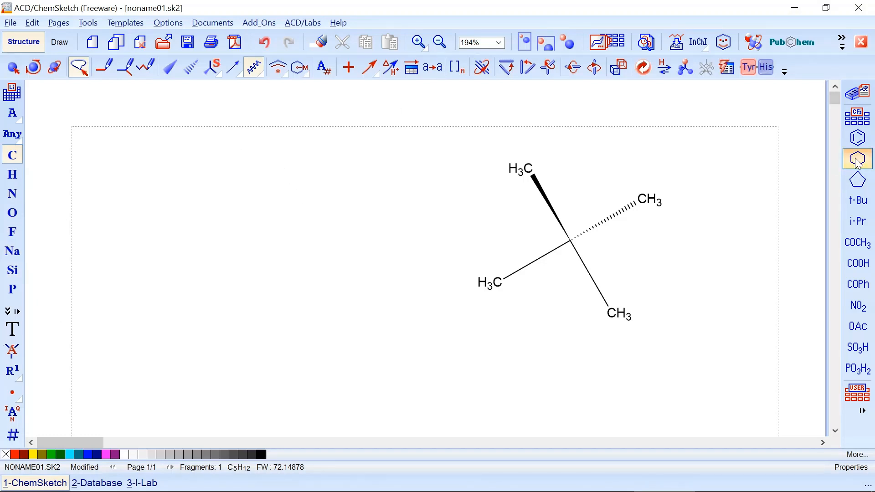
left_click(240, 225)
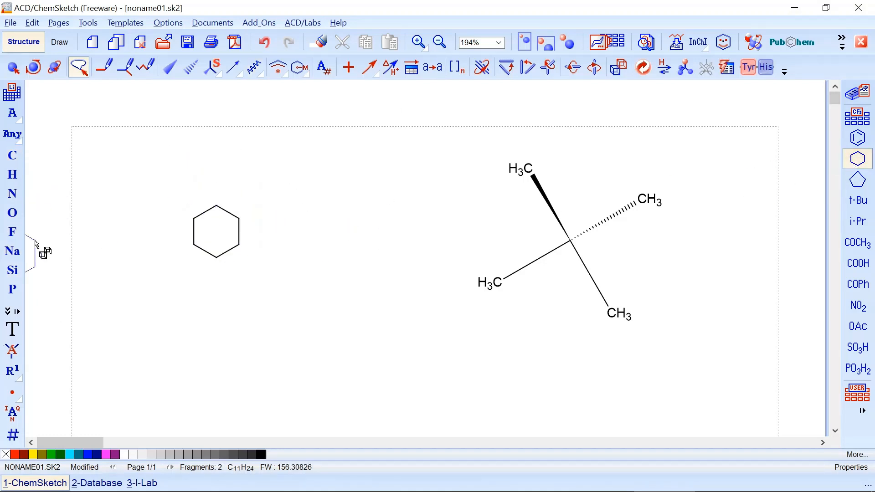
left_click(319, 49)
left_click(240, 235)
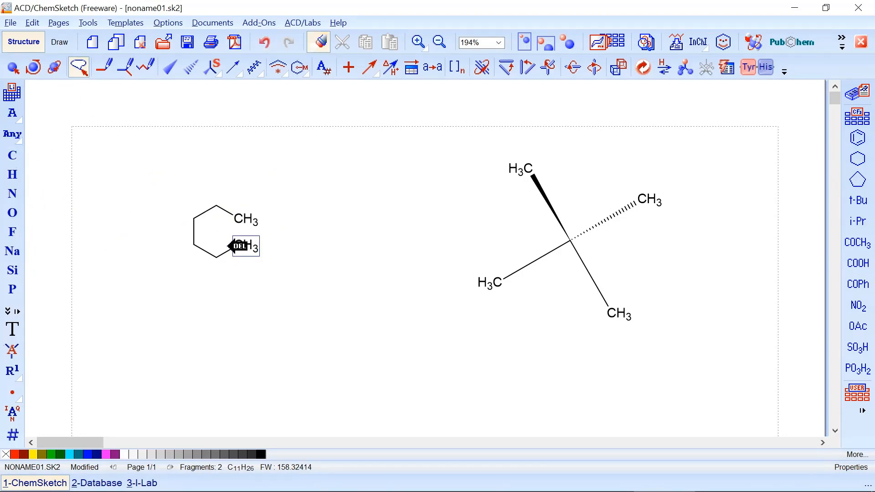
left_click(231, 247)
left_click(223, 253)
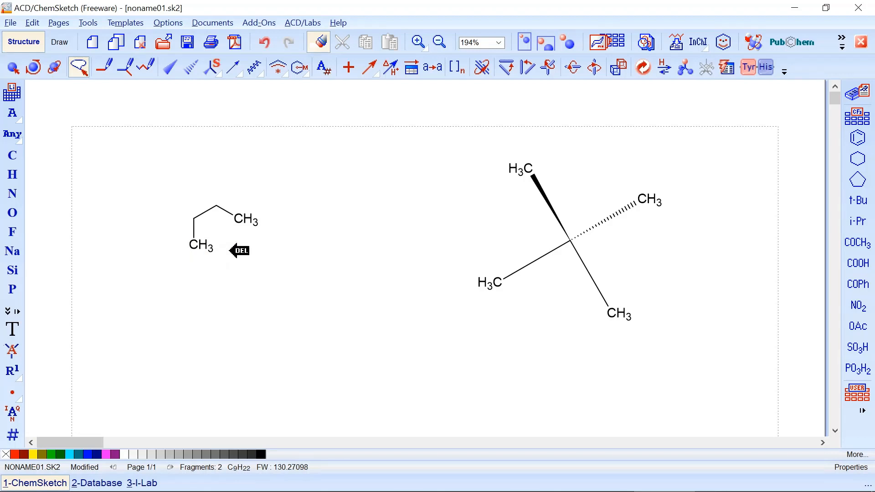
left_click(200, 242)
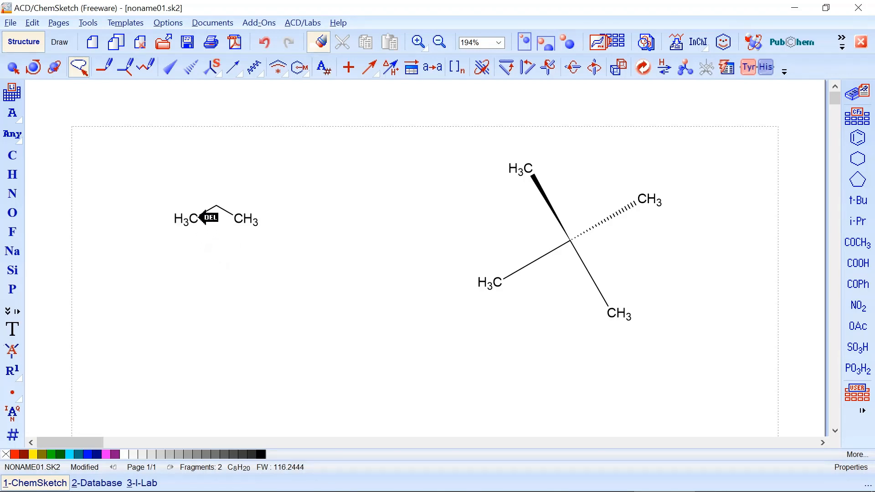
Select only the three-carbon chain, add a delocalization curve to it, and leave the delete tool.
left_click(280, 69)
left_click(438, 267)
left_click(81, 73)
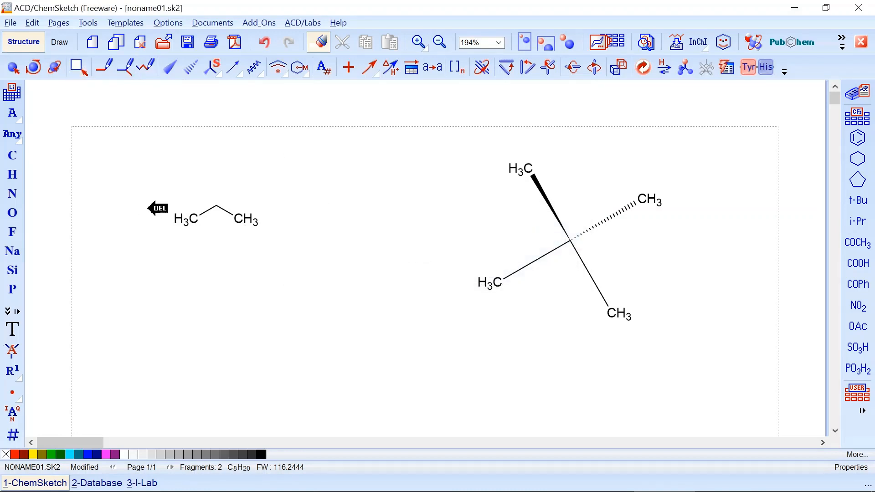
left_click_drag(149, 202, 292, 263)
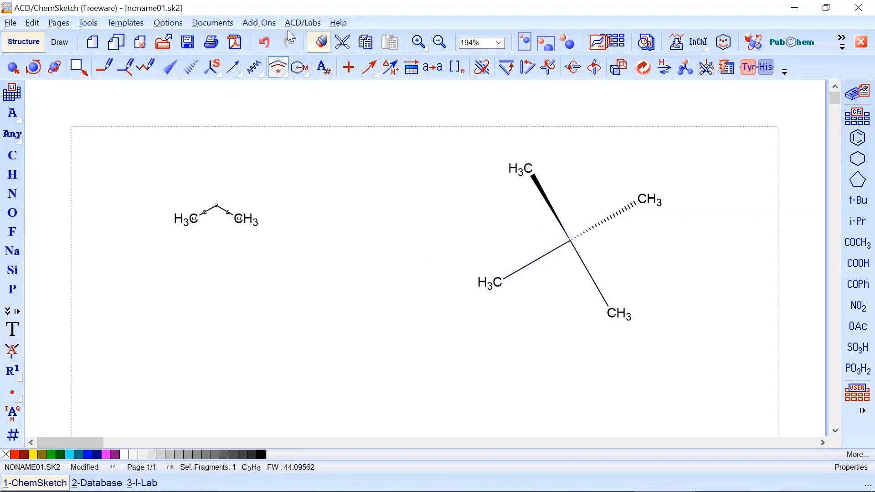
left_click(280, 69)
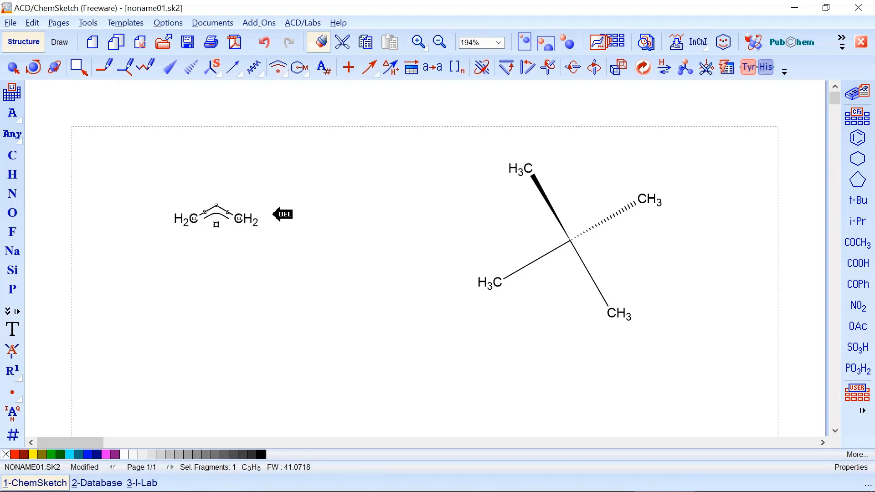
left_click(280, 214)
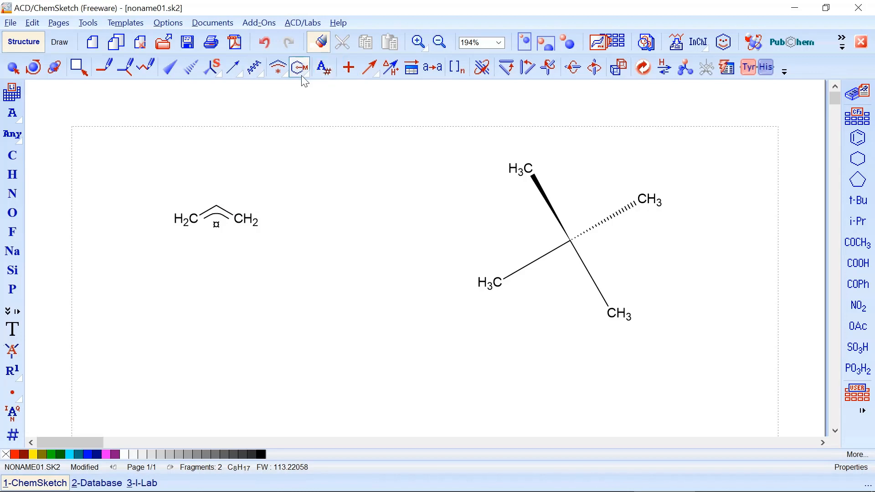
left_click(321, 42)
left_click(439, 271)
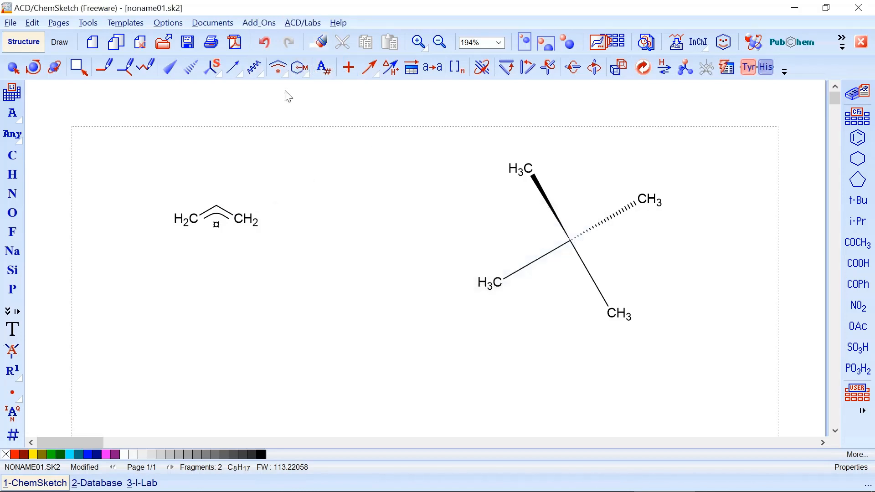
Turn on automatic atom numbering and place a reaction plus sign between the two structures.
left_click(307, 75)
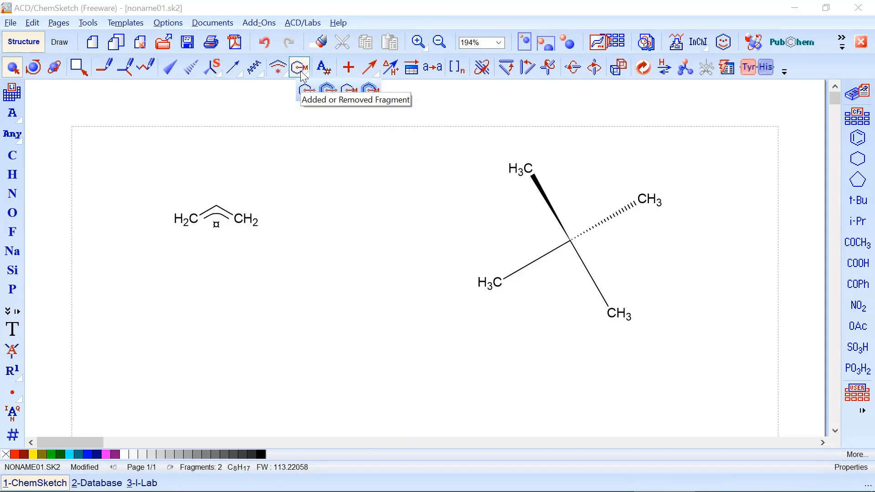
left_click(330, 71)
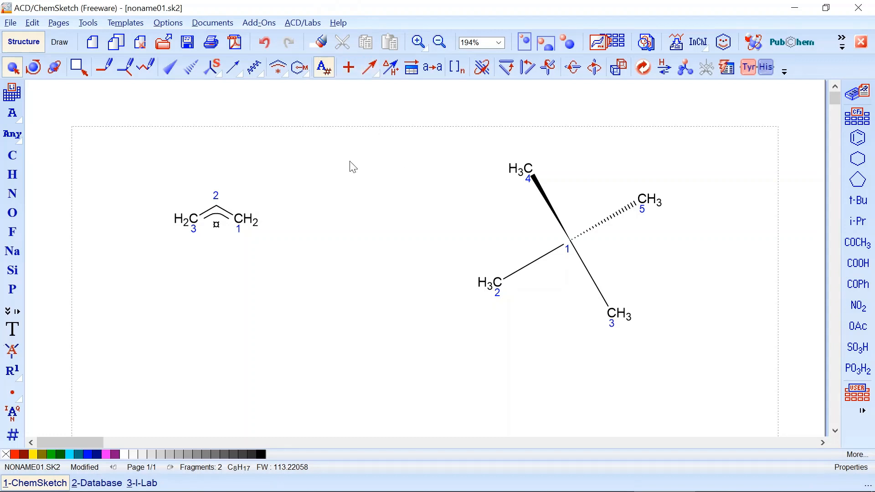
left_click(349, 69)
left_click(292, 220)
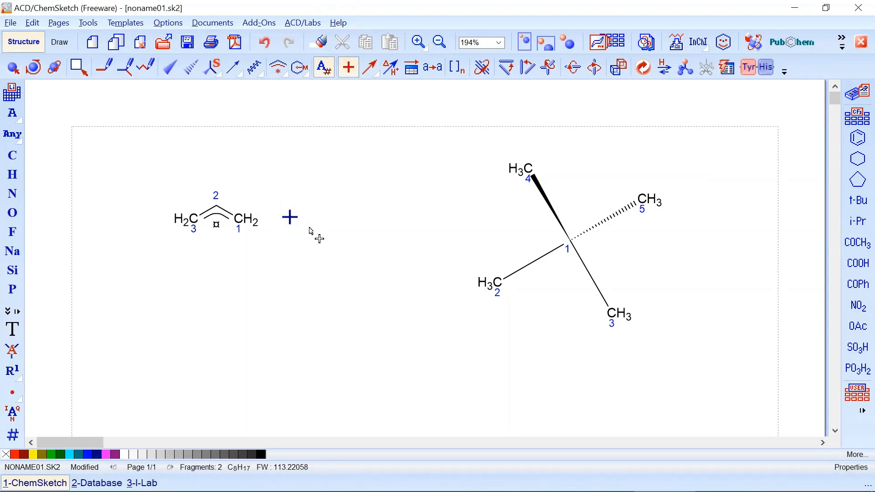
left_click(350, 69)
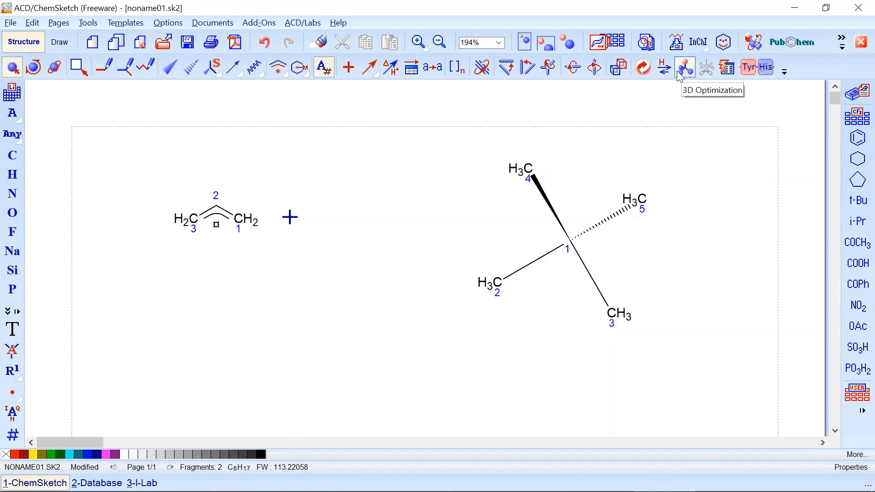
Calculate the properties of the drawn structures and review the results from molecular formula through the ion masses.
left_click(728, 69)
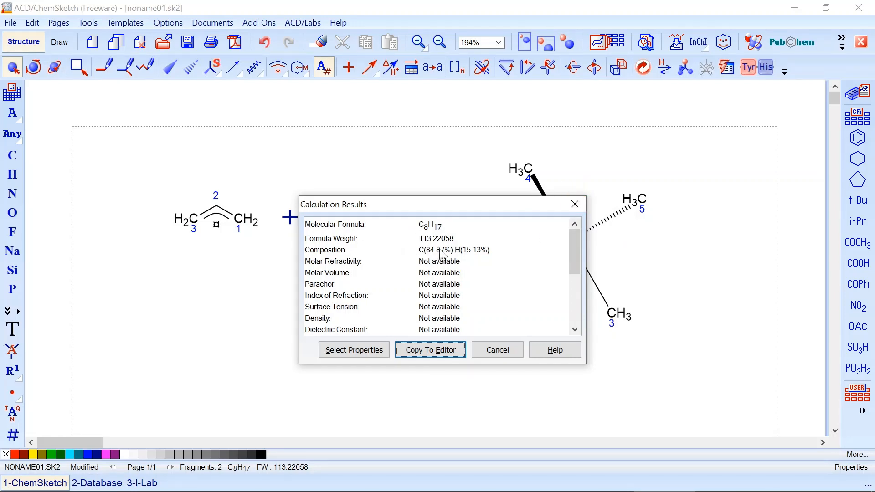
scroll(433, 274, "down", 4)
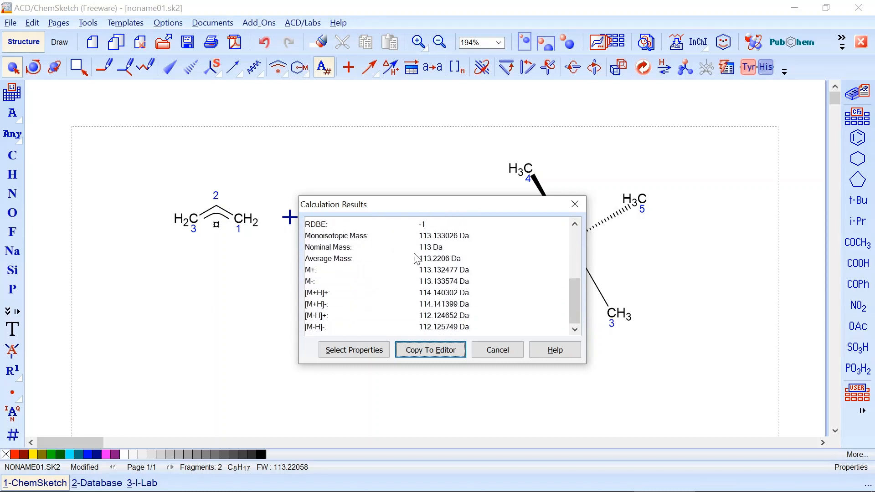
scroll(410, 258, "up", 1)
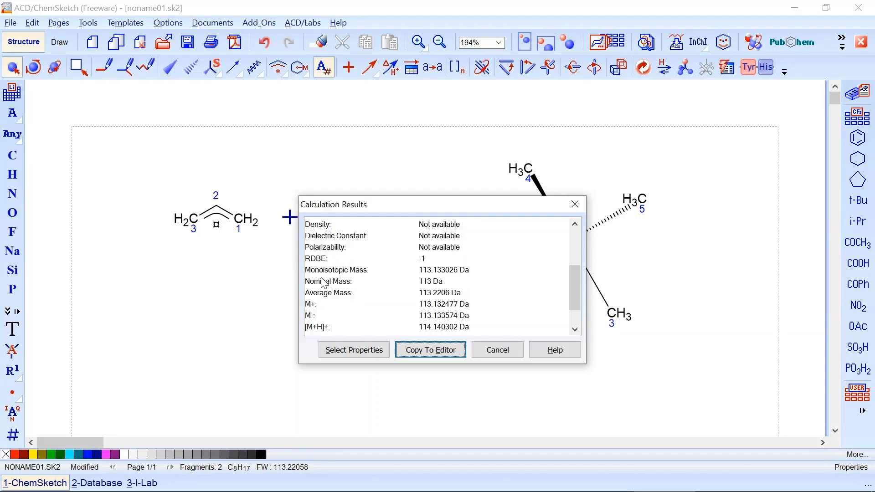
scroll(351, 299, "down", 1)
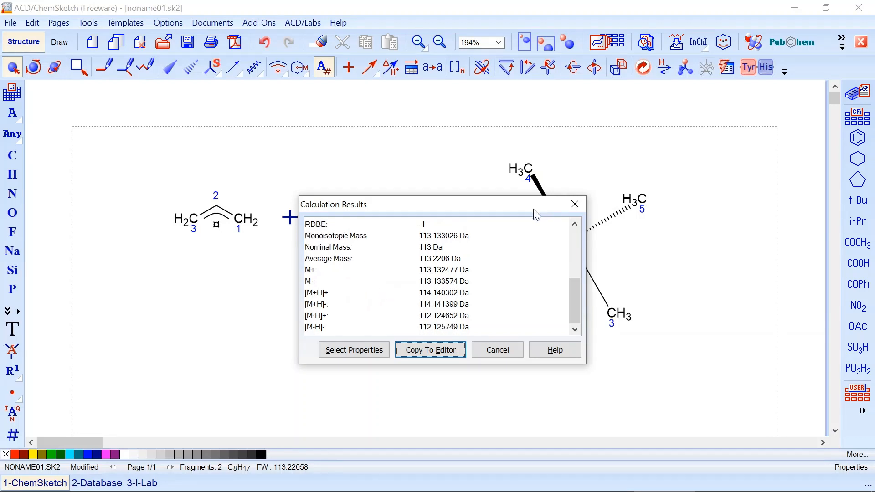
left_click(574, 204)
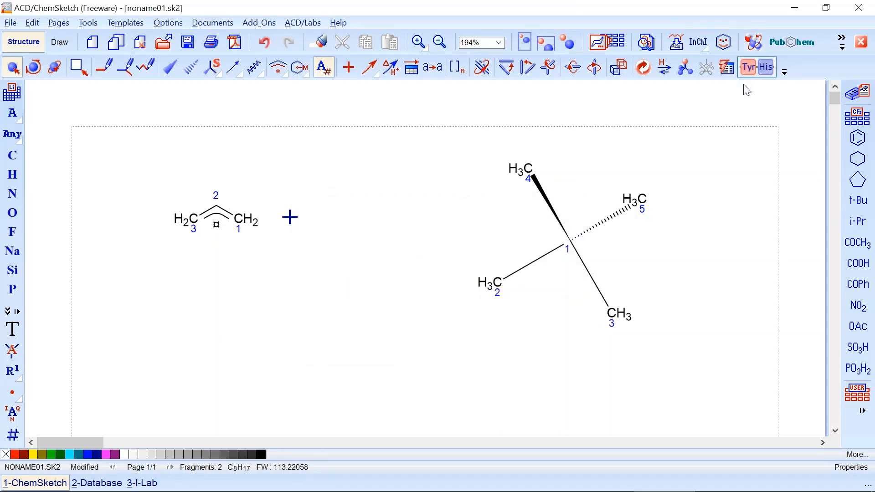
Examine the biosequence tools by choosing the standard amino acid D and previewing the t-Bu group.
left_click(770, 71)
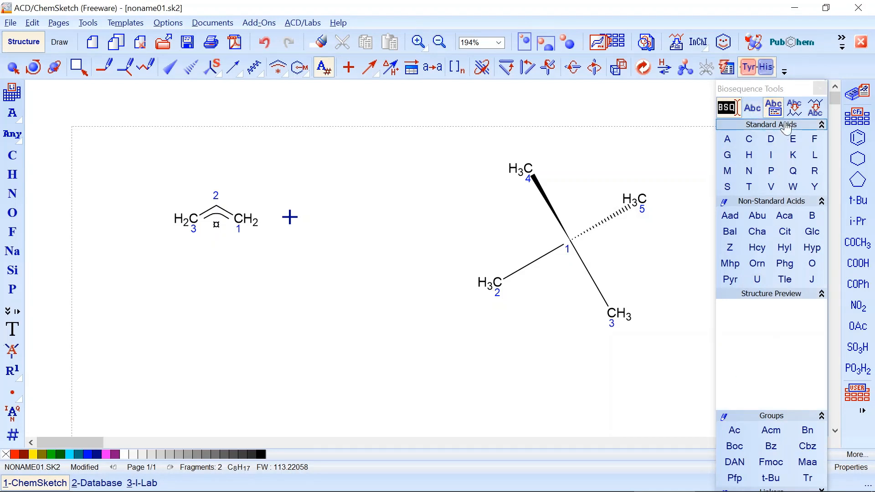
left_click(770, 139)
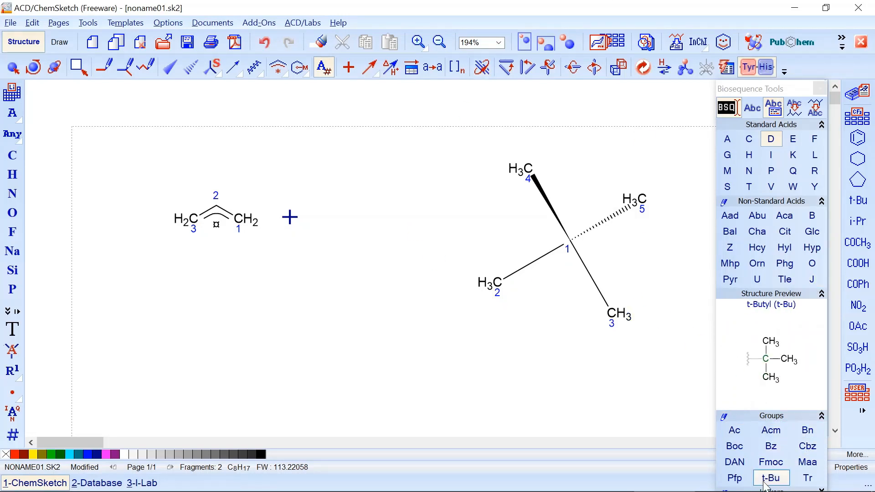
left_click(820, 88)
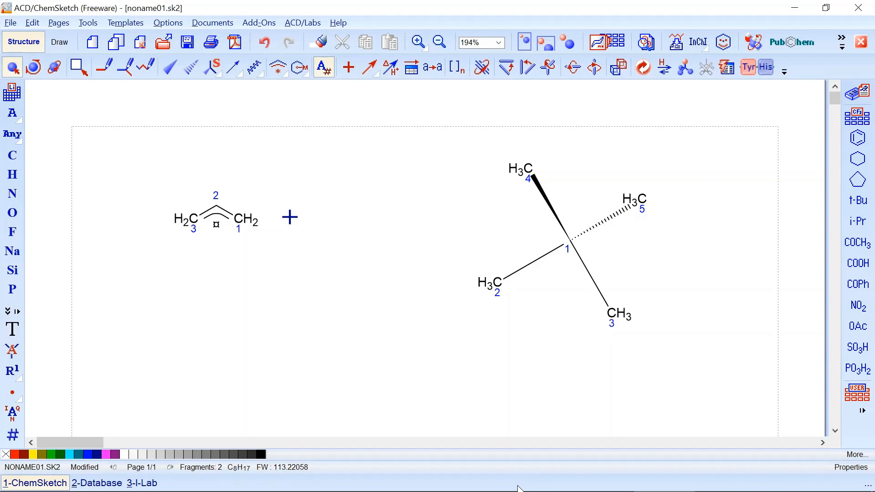
Set the page background colour to light yellow, replacing a first choice of green.
left_click(33, 23)
mouse_move(52, 27)
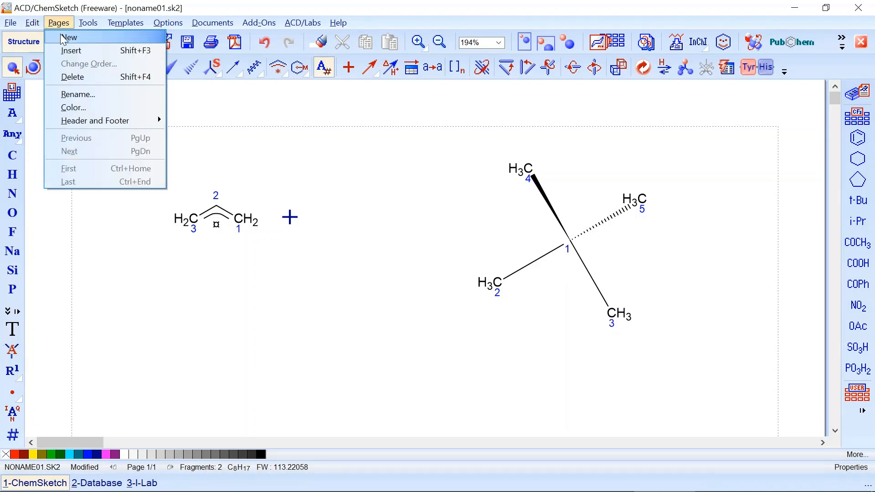
left_click(70, 108)
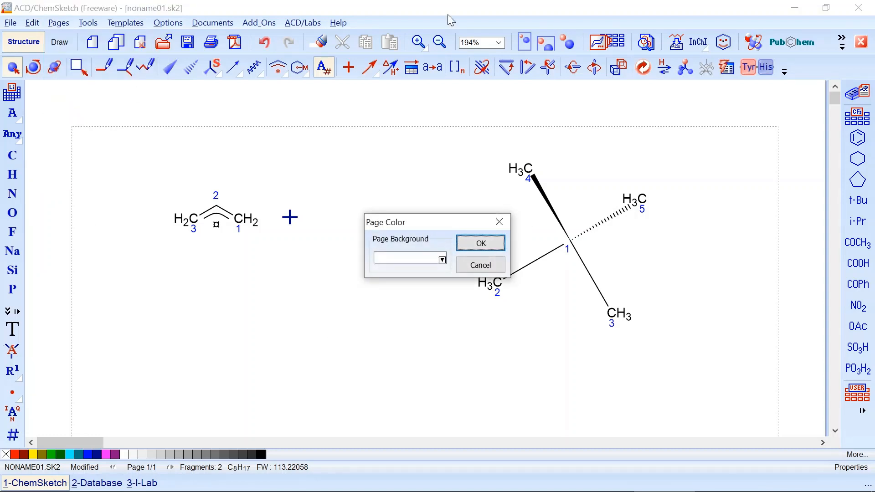
left_click(442, 259)
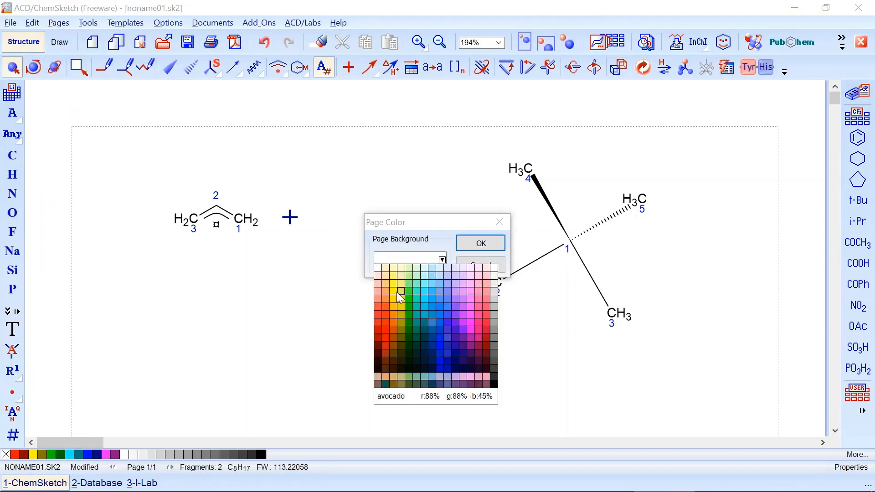
left_click(409, 297)
left_click(442, 260)
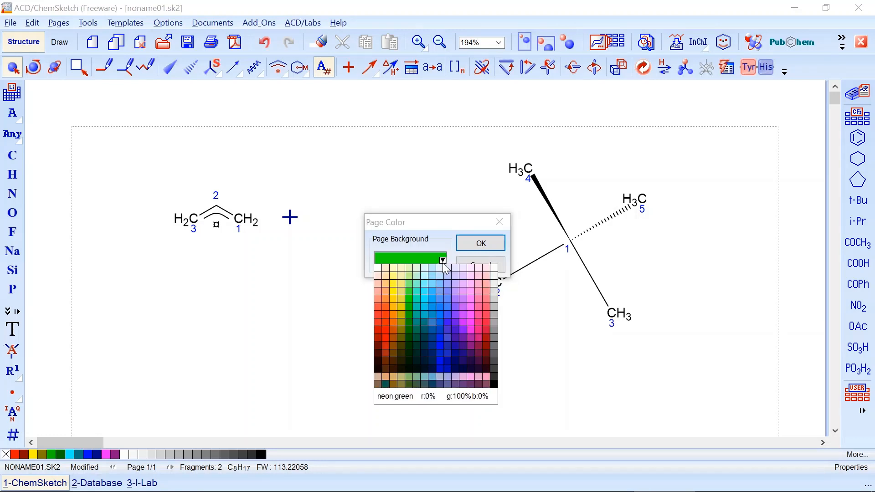
left_click(395, 273)
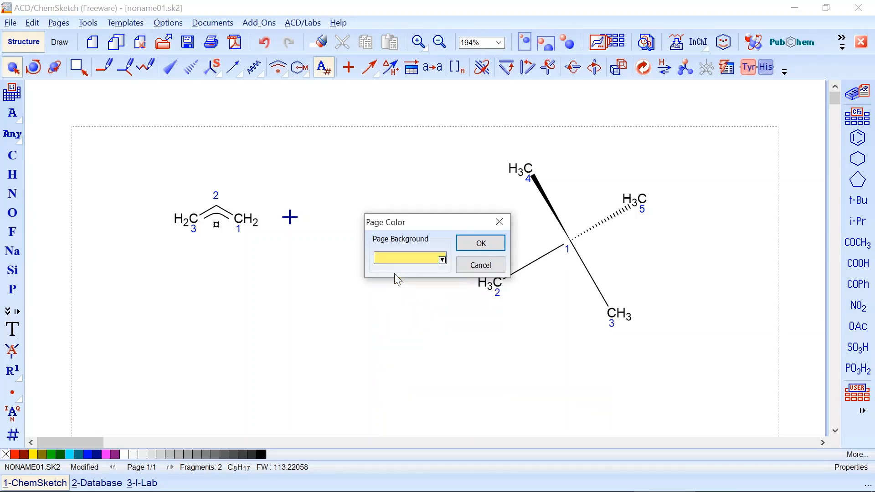
left_click(481, 244)
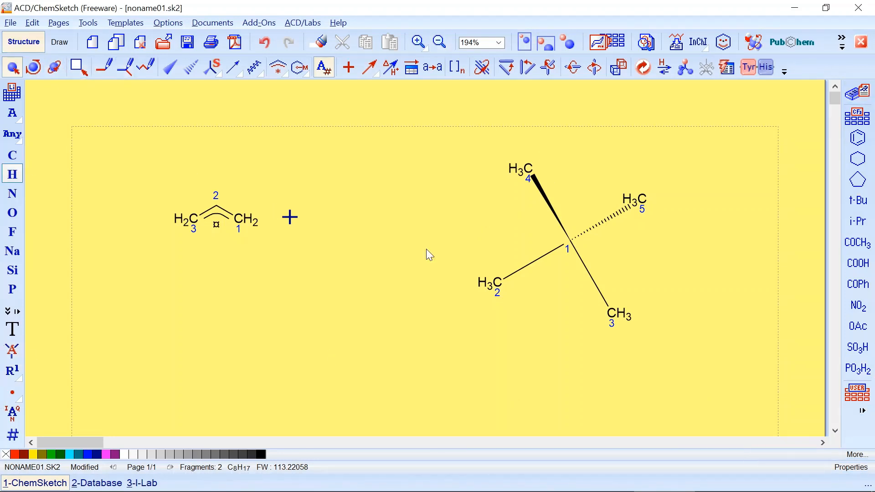
Select both structures on the page.
left_click(58, 23)
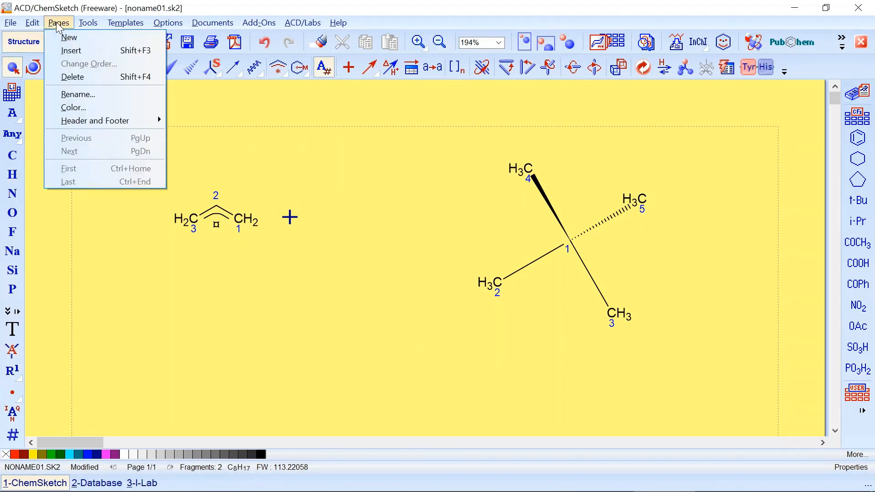
mouse_move(83, 122)
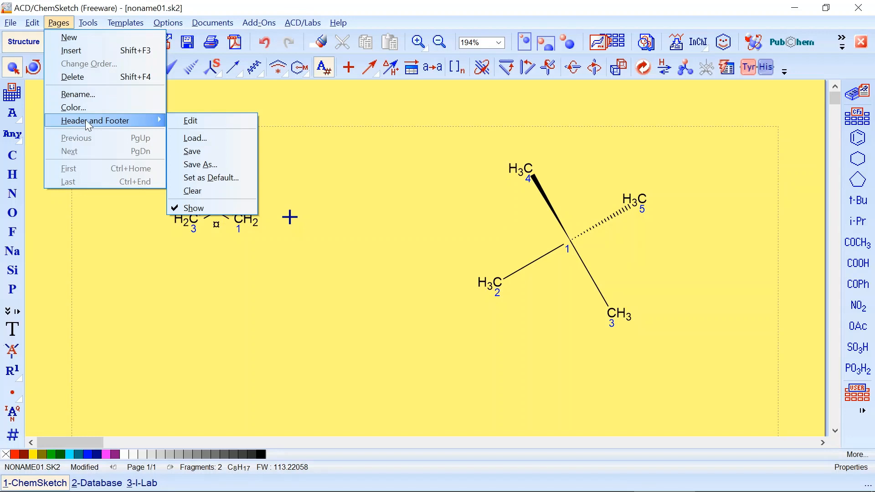
left_click(184, 108)
key("ctrl+a")
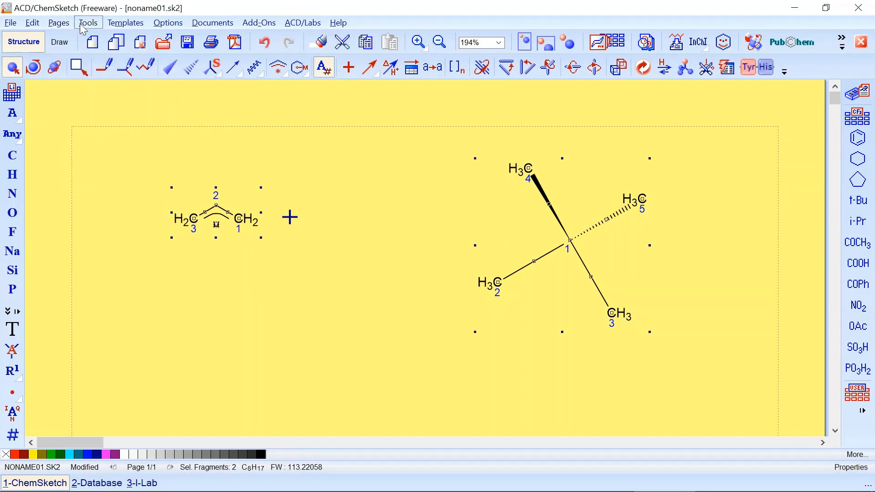
left_click(84, 24)
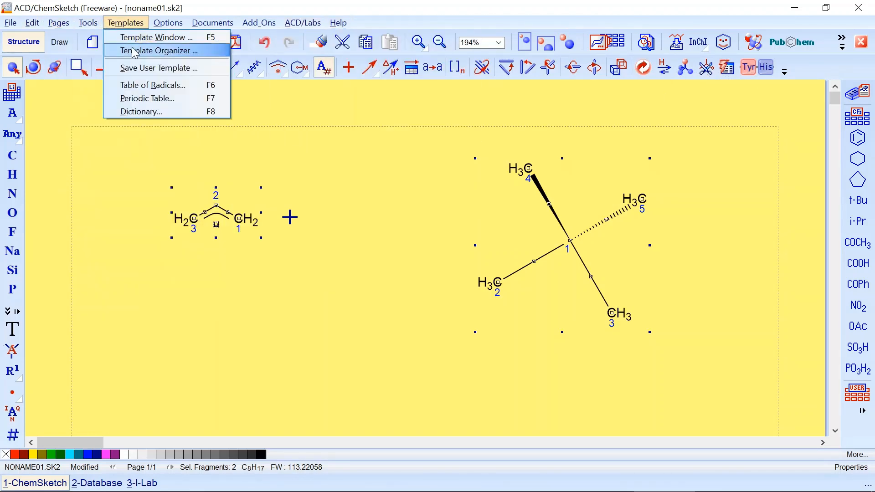
mouse_move(92, 27)
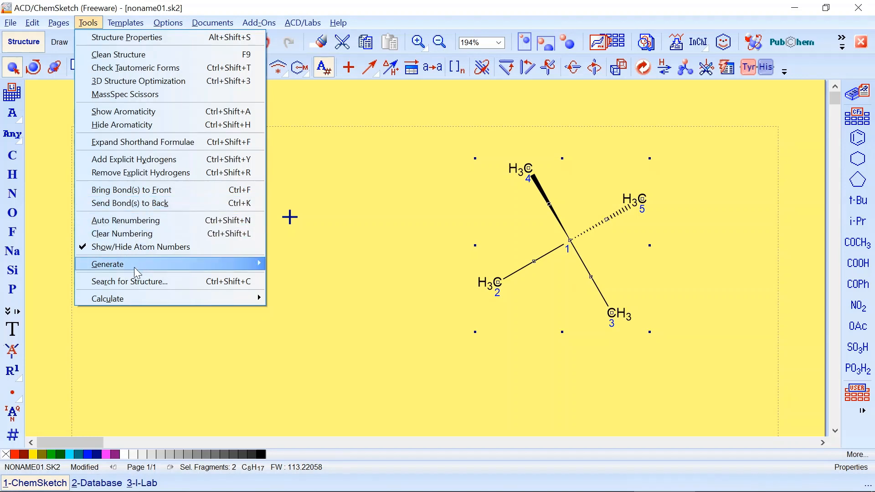
mouse_move(195, 267)
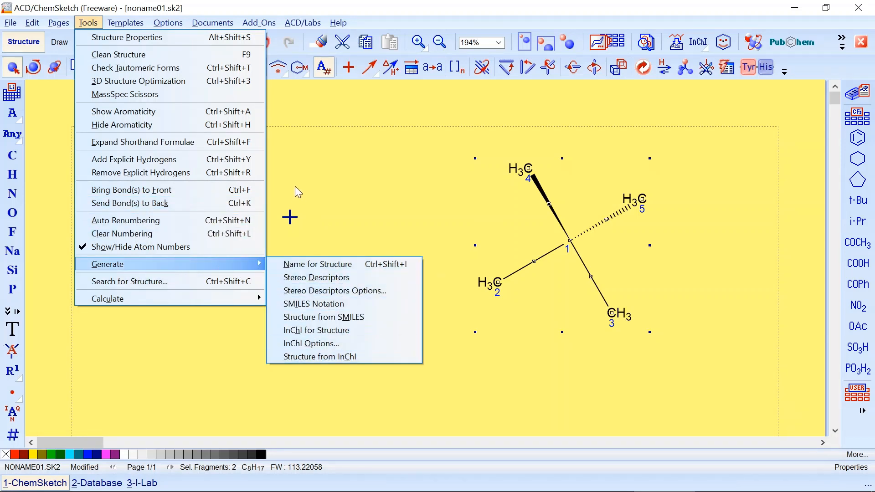
mouse_move(130, 21)
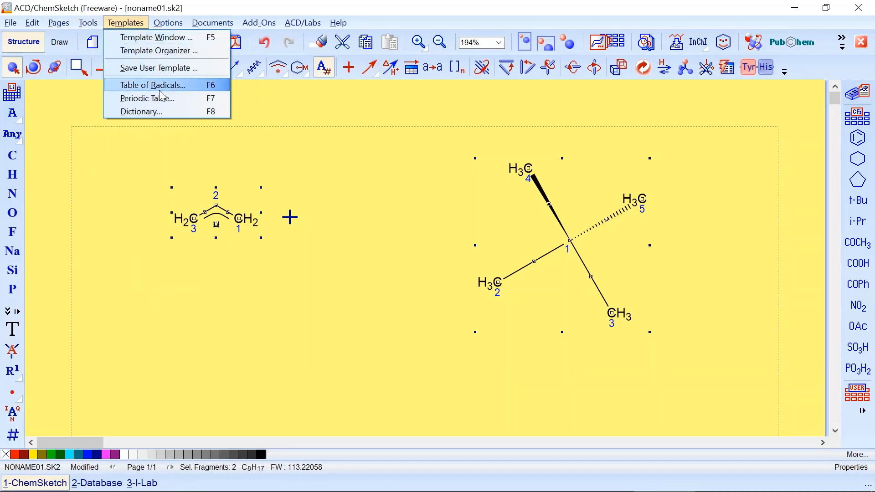
Show the grid on the page and hide it again.
mouse_move(168, 22)
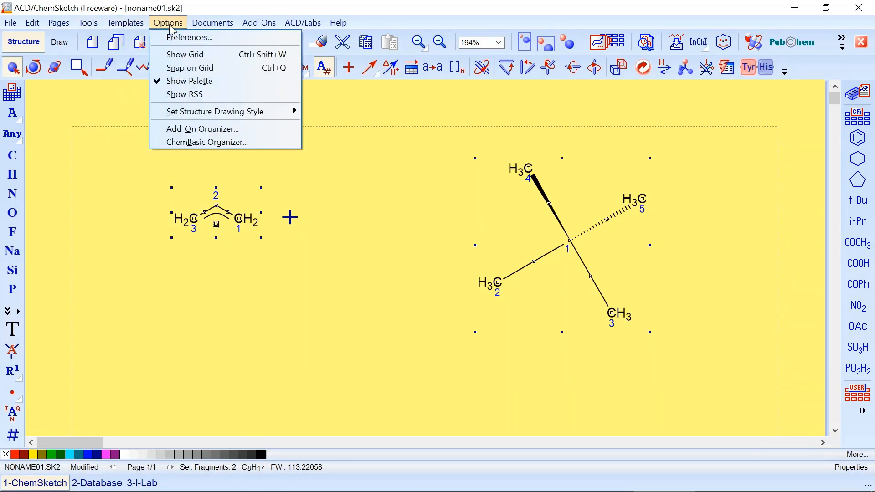
left_click(192, 55)
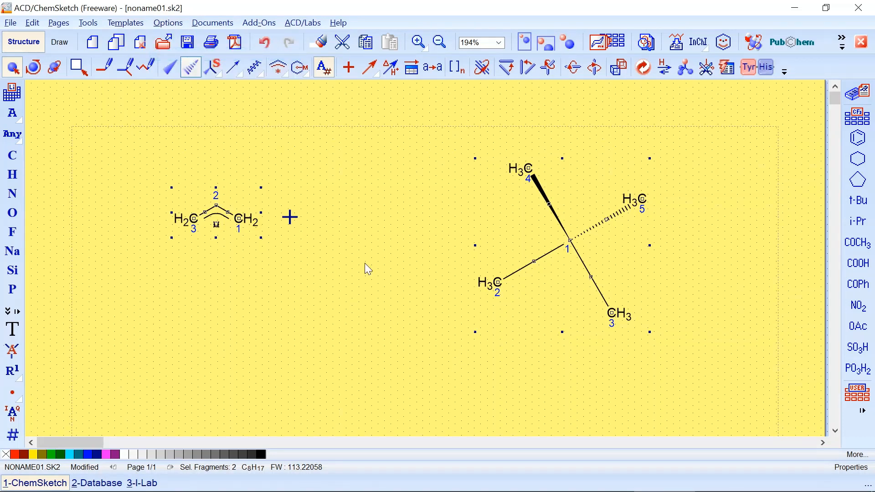
left_click(138, 25)
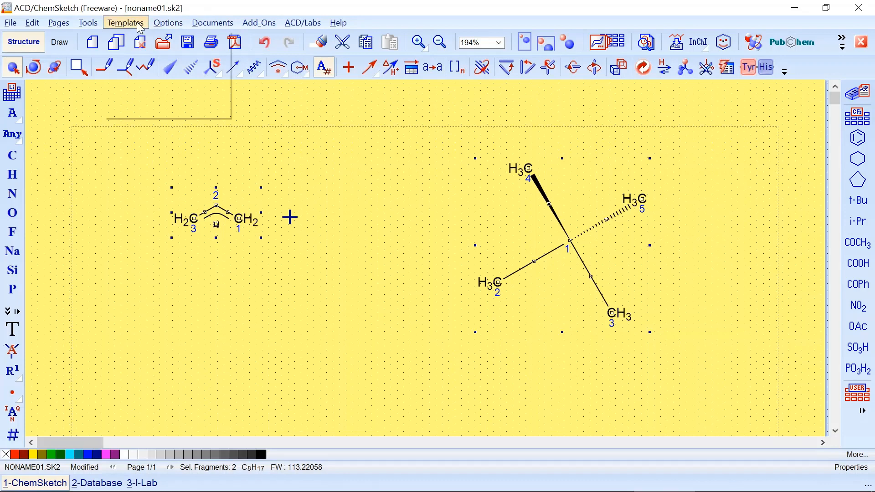
mouse_move(168, 23)
left_click(192, 54)
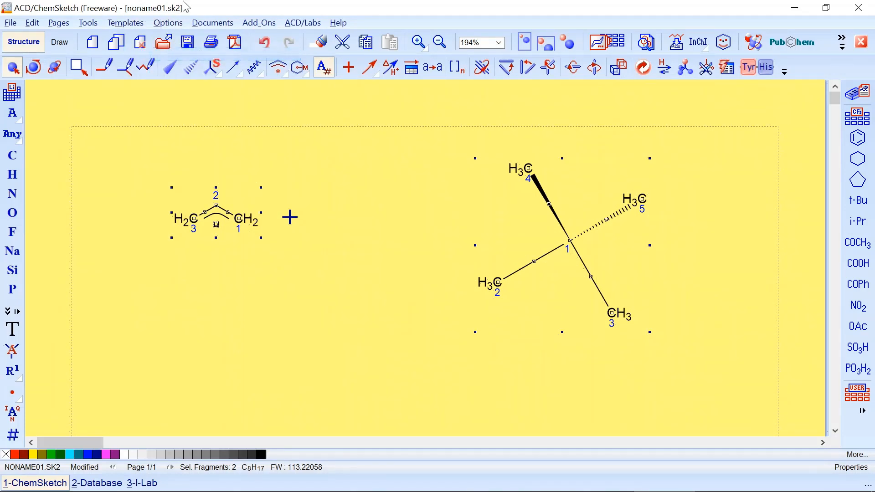
Show the RSS feed bar and hide it again.
left_click(169, 22)
left_click(201, 95)
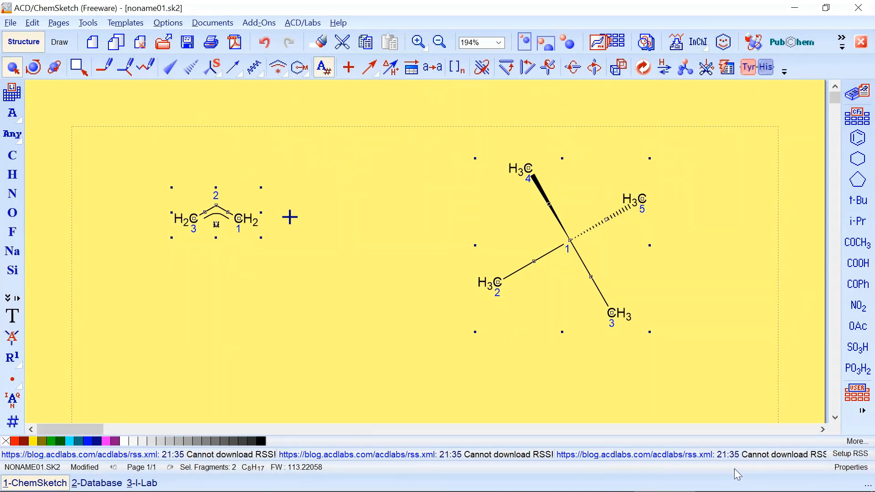
left_click(129, 24)
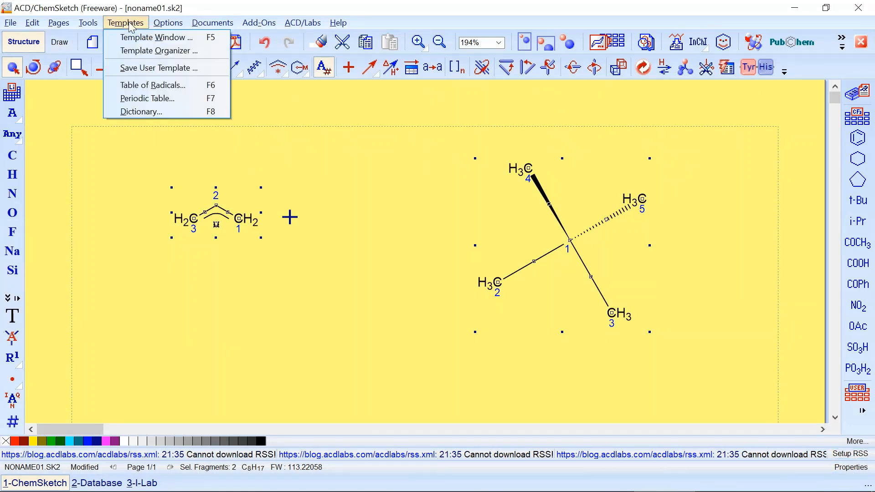
mouse_move(168, 22)
left_click(191, 93)
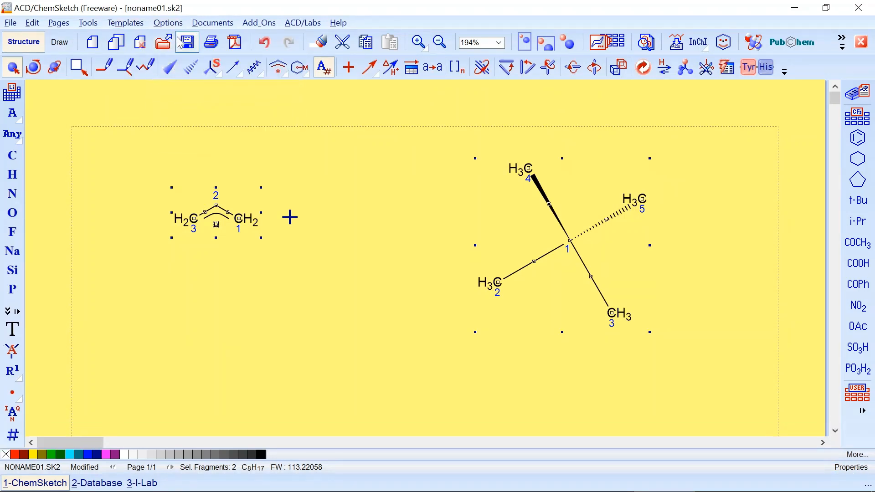
Try to enumerate the selected structures as a Markush structure and dismiss the message.
left_click(174, 24)
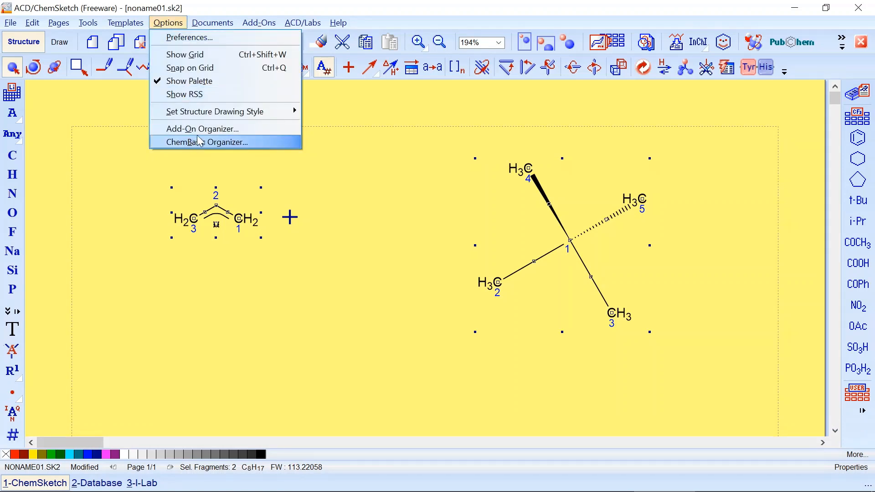
mouse_move(267, 27)
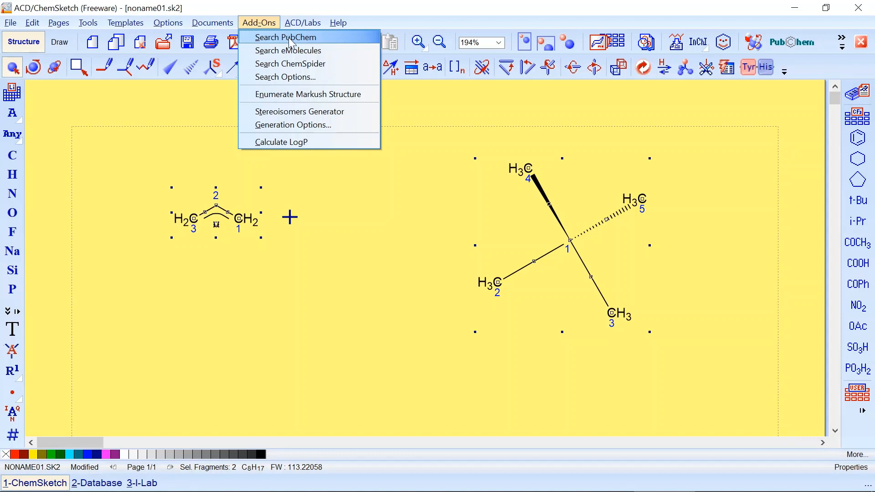
left_click(315, 93)
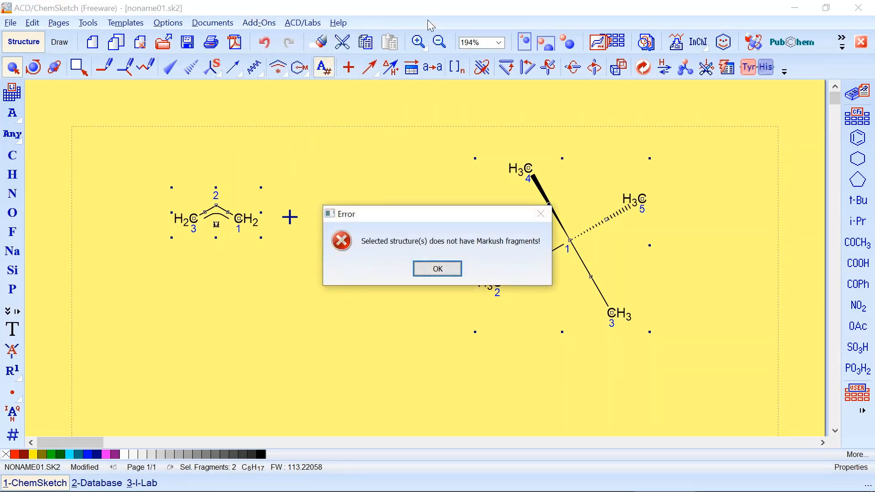
left_click(426, 269)
left_click(201, 27)
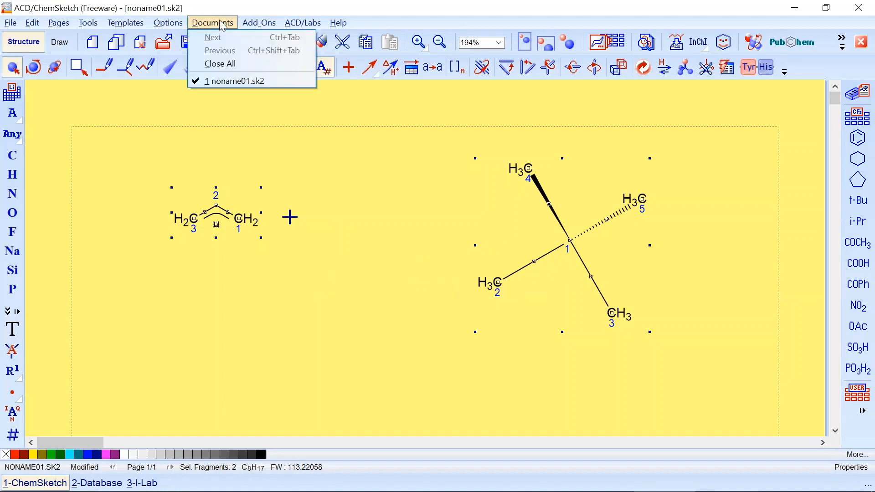
mouse_move(178, 27)
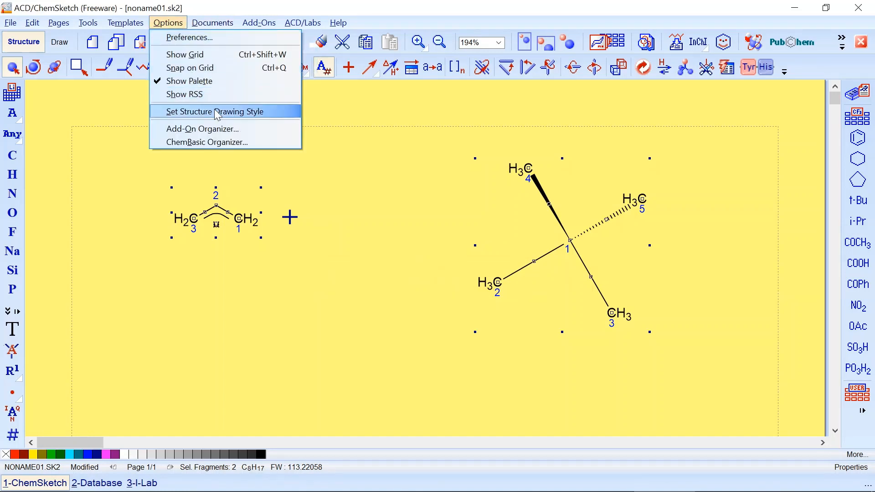
mouse_move(218, 114)
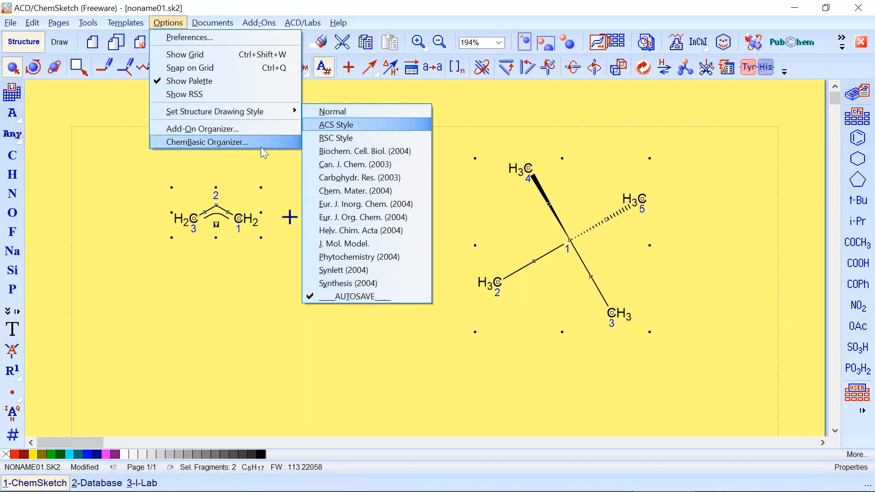
mouse_move(215, 28)
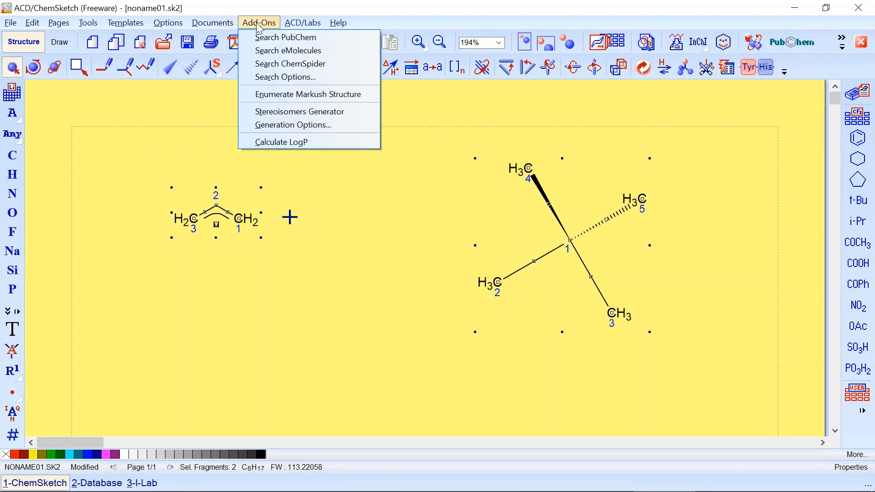
left_click(397, 6)
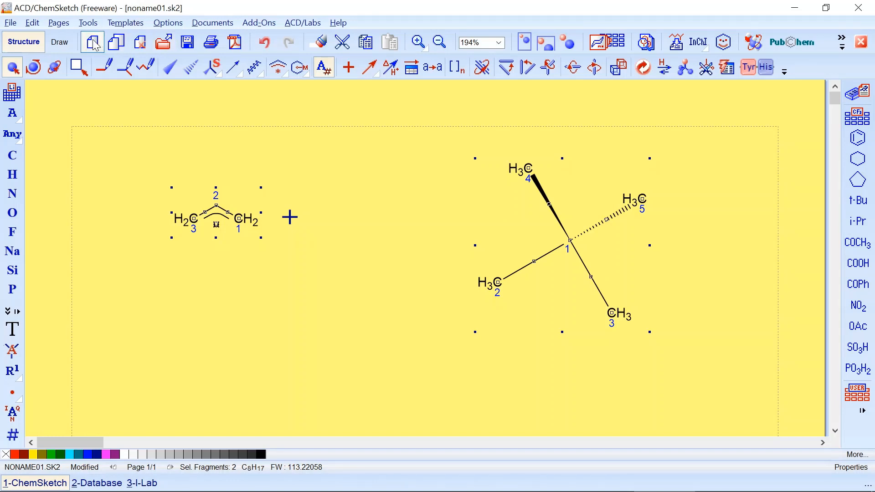
In drawing mode, draw a rectangle over the three-carbon chain and plus sign, and delete it.
left_click(61, 43)
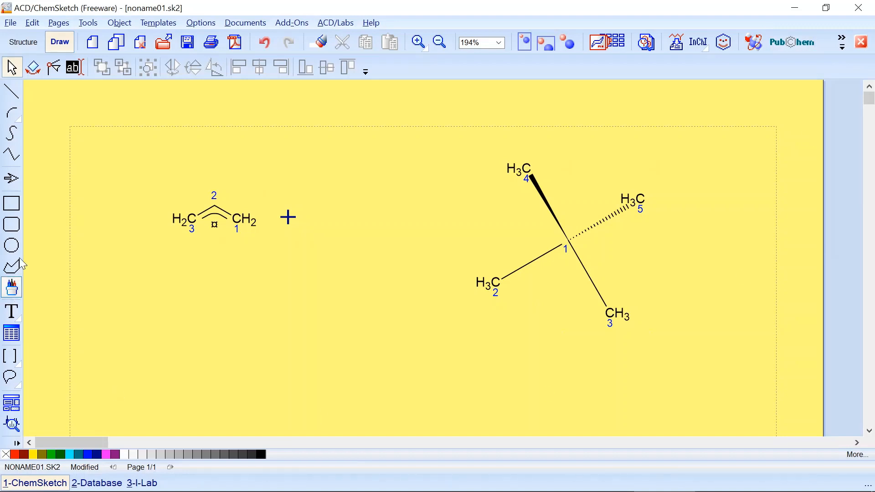
left_click(18, 211)
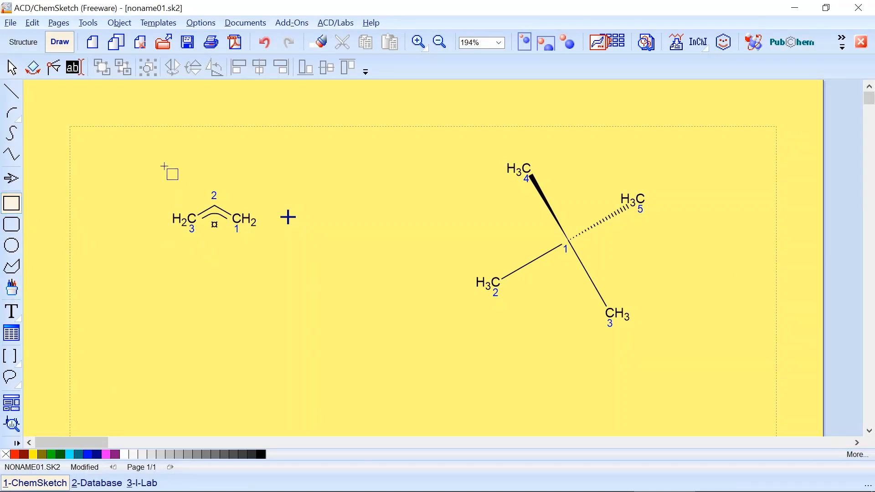
mouse_move(149, 170)
left_mouse_down()
mouse_move(291, 280)
mouse_move(329, 266)
left_mouse_up()
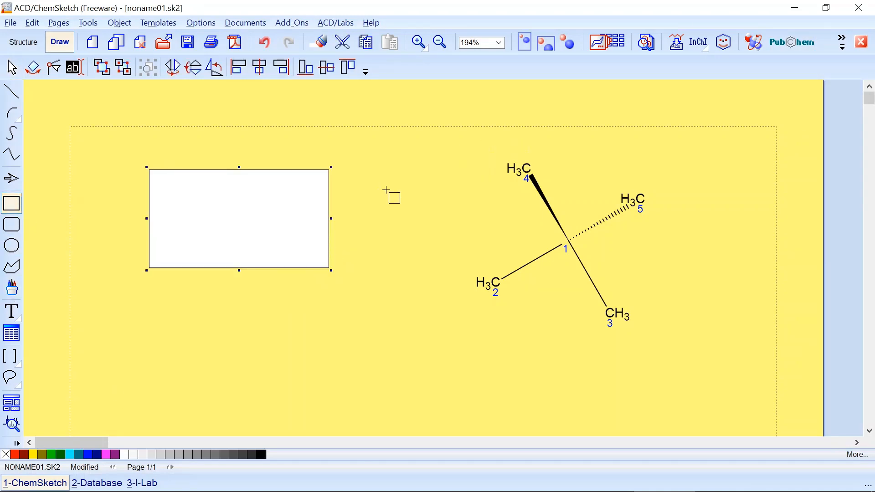
right_click(383, 212)
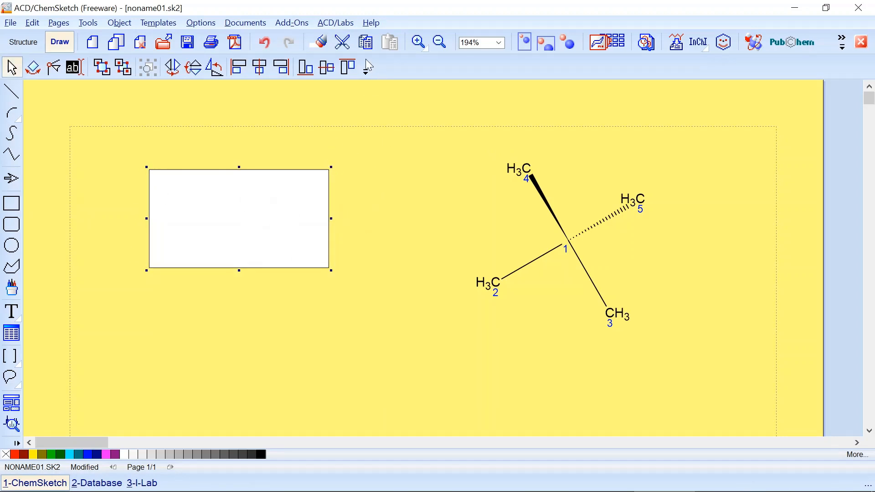
left_click(321, 42)
left_click(310, 178)
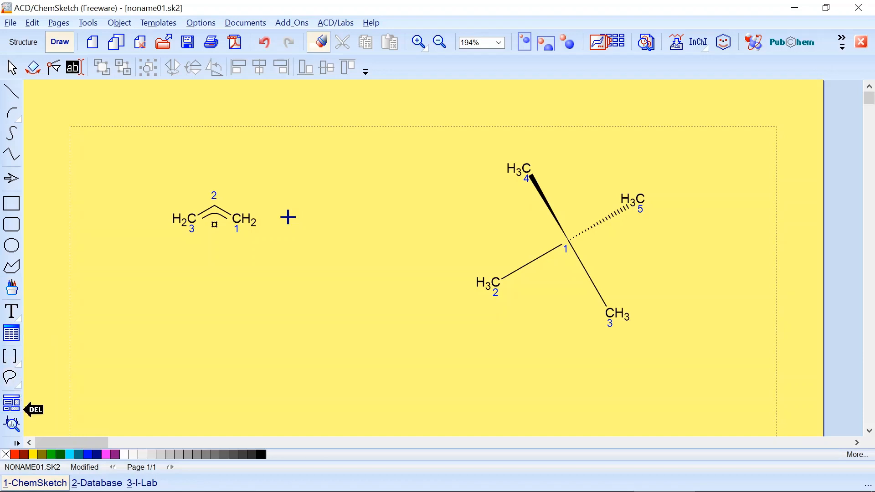
Draw a horizontal arrow after the plus sign with an arrowhead 8 pt wide and 2 pt high, and delete it.
left_click(10, 180)
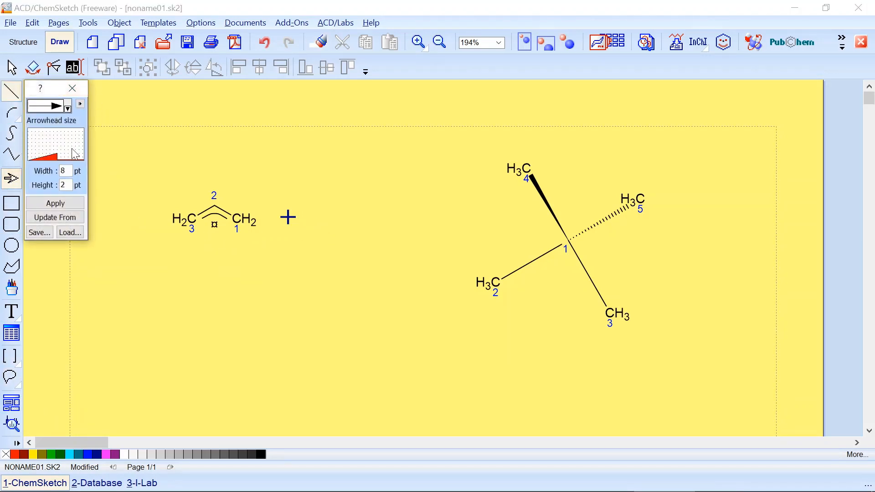
left_click(55, 204)
left_click_drag(322, 217, 411, 218)
left_click(320, 42)
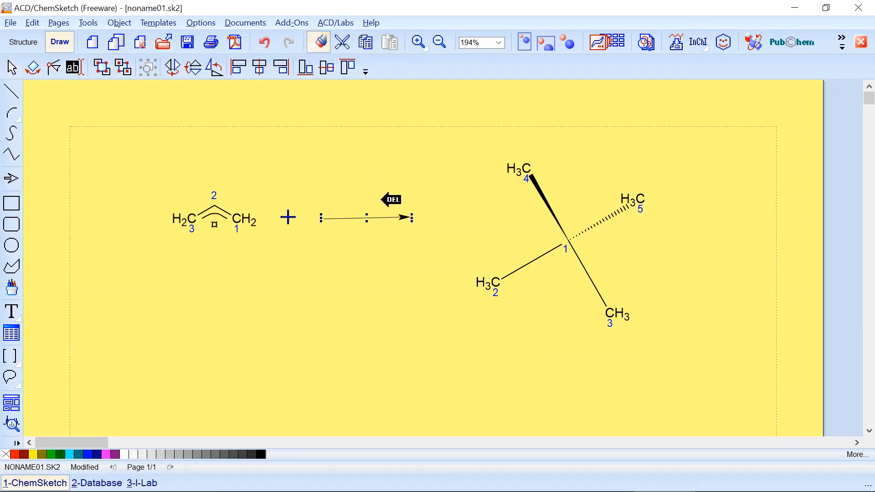
left_click(390, 217)
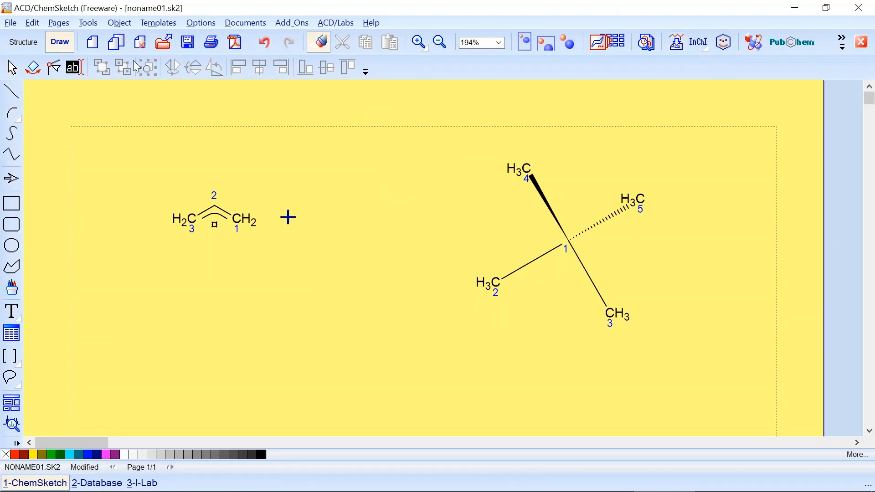
Switch between structure and drawing modes, finishing in structure mode.
left_click(25, 45)
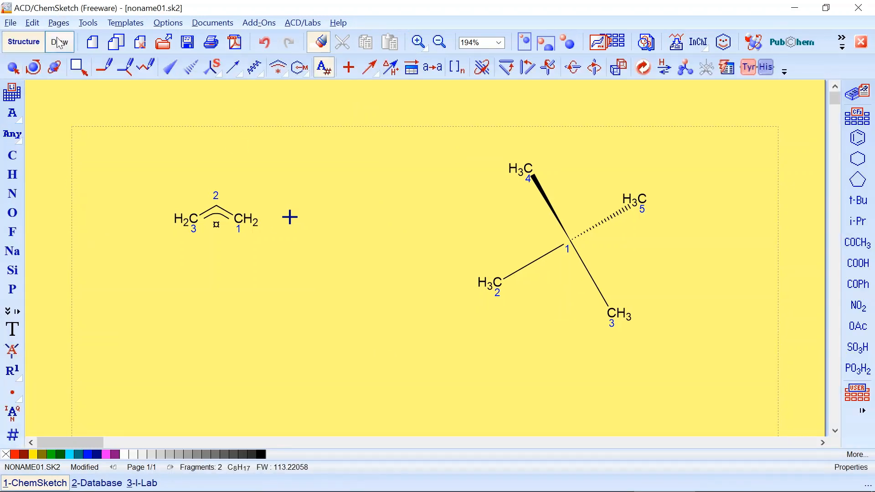
left_click(59, 42)
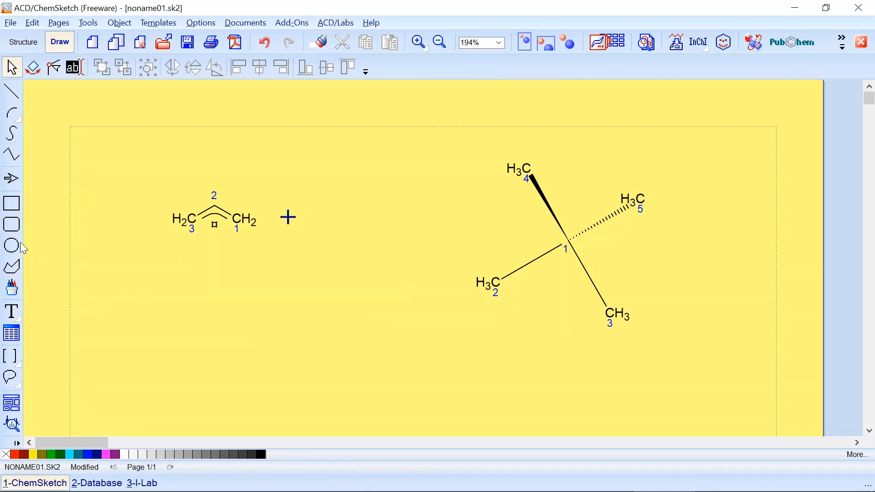
left_click(30, 45)
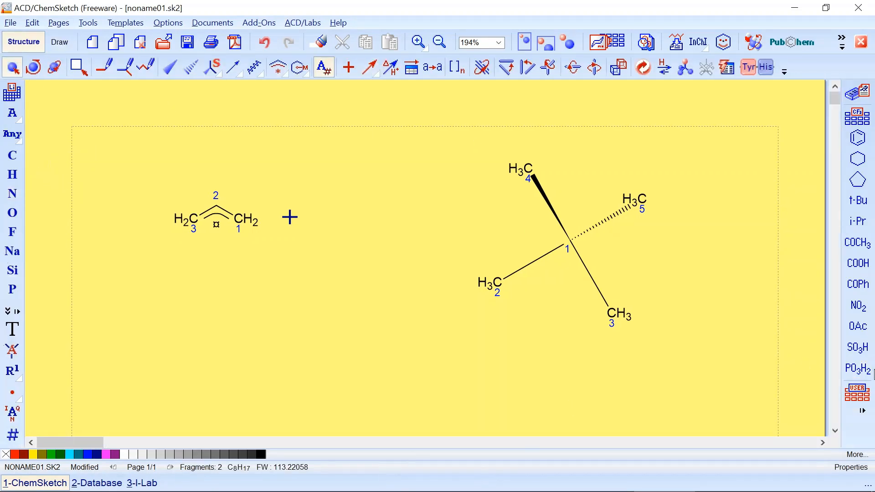